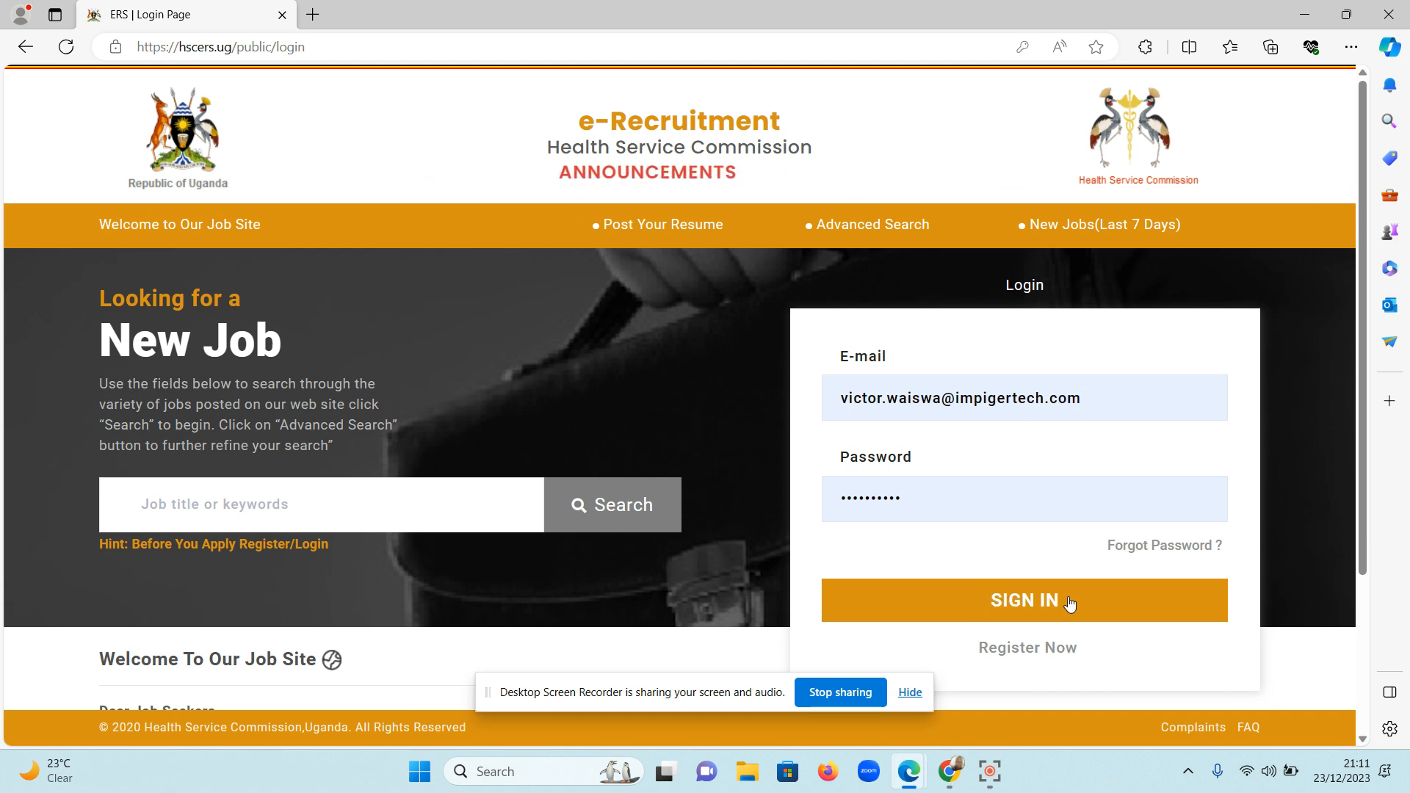
Sign in with the prefilled credentials and look over the dashboard's job application and result sections.
{"action": "left_click", "coordinate": [1053, 592]}
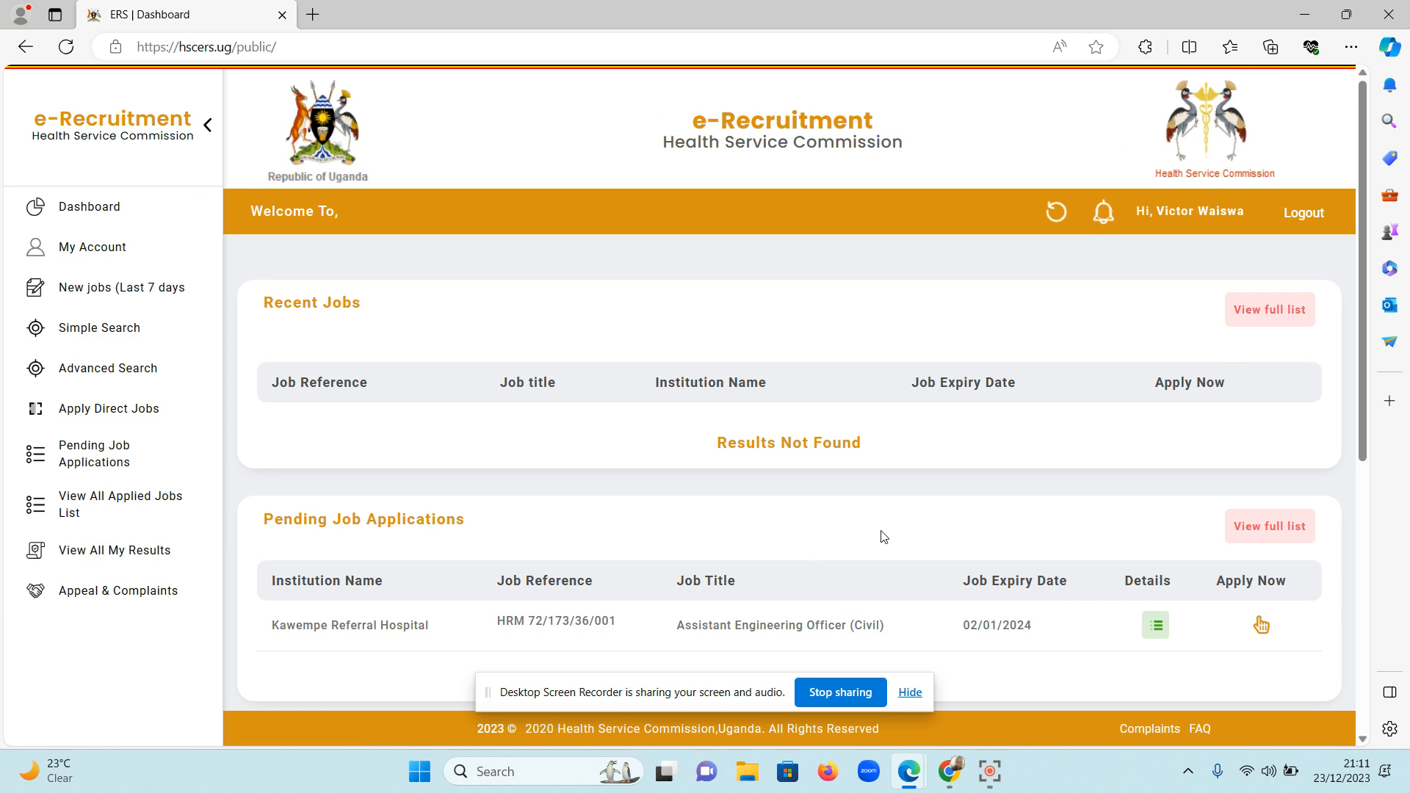
{"action": "scroll", "coordinate": [830, 509], "scroll_direction": "down", "scroll_amount": 8}
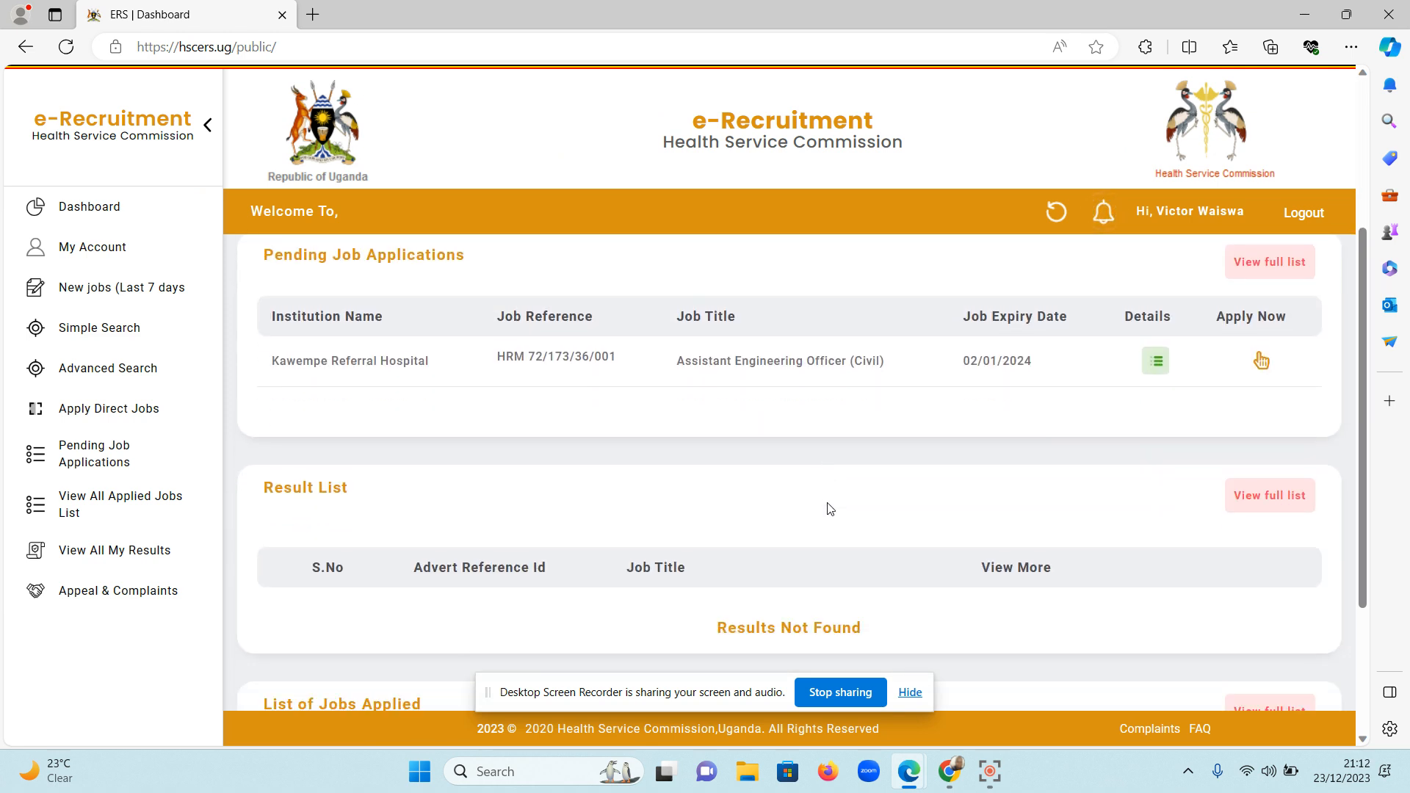
{"action": "scroll", "coordinate": [830, 509], "scroll_direction": "up", "scroll_amount": 2}
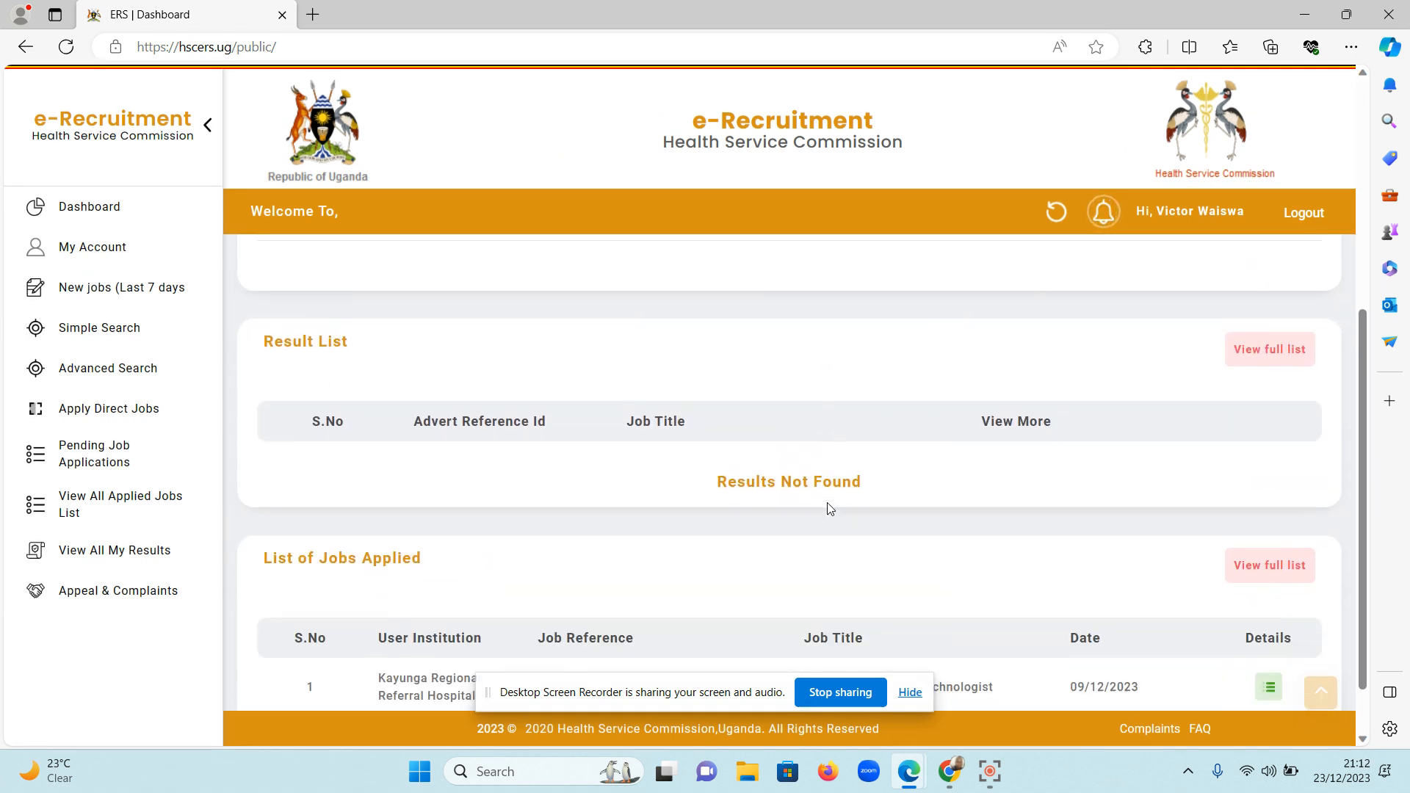
{"action": "scroll", "coordinate": [828, 509], "scroll_direction": "down", "scroll_amount": 2}
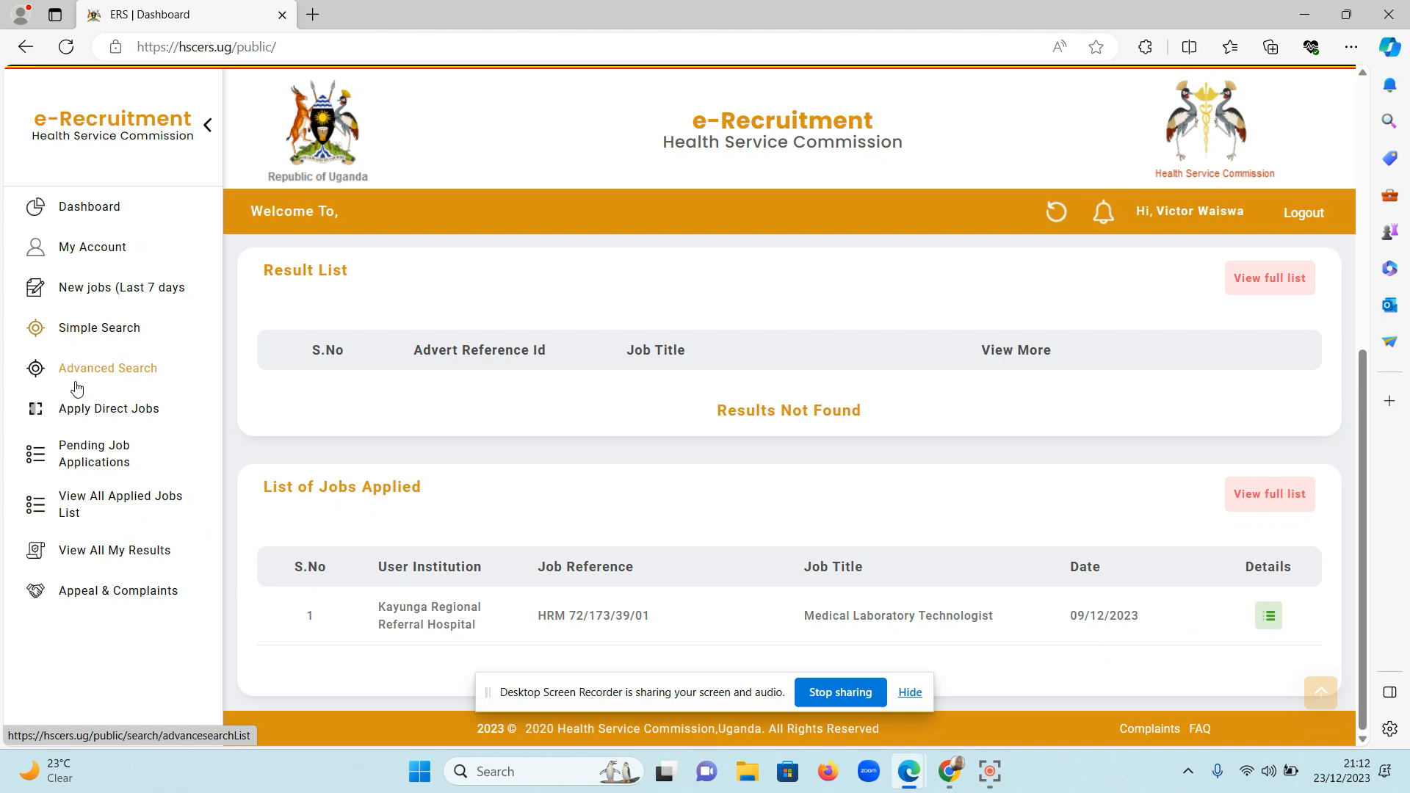
Open the Medical Laboratory Technologist application from the list of applied jobs and review its vacancy declaration.
{"action": "left_click", "coordinate": [112, 504]}
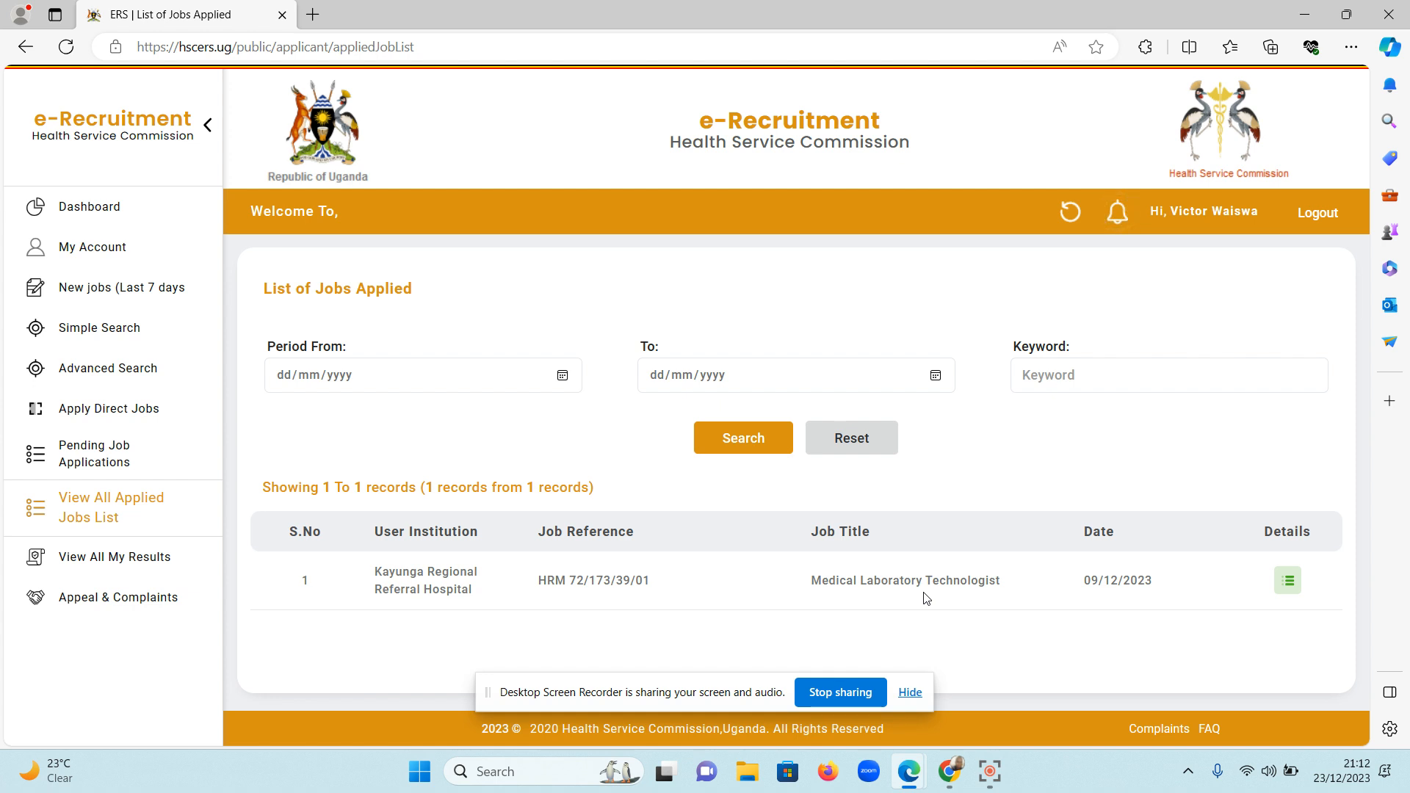
{"action": "left_click", "coordinate": [1288, 581]}
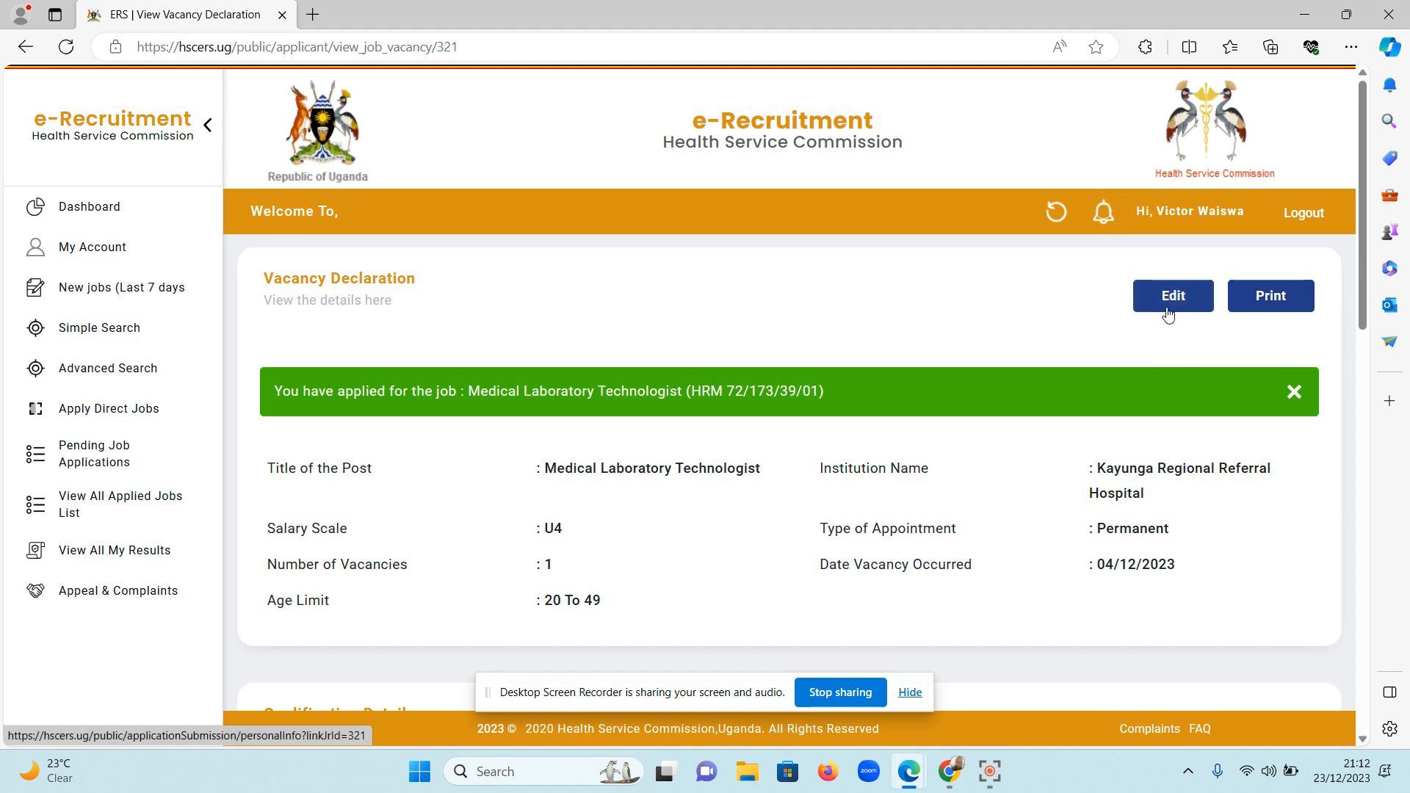
{"action": "scroll", "coordinate": [1116, 377], "scroll_direction": "down", "scroll_amount": 10}
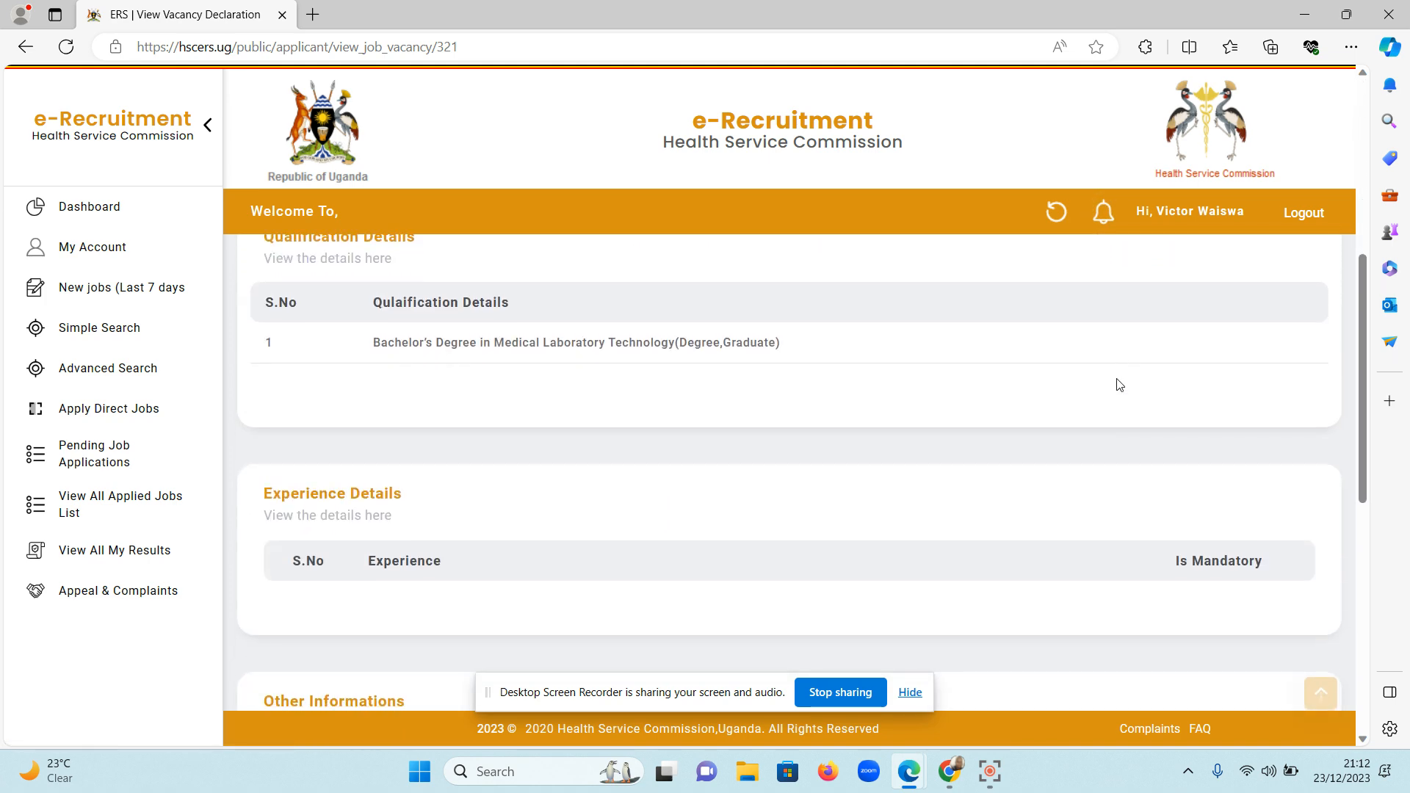
{"action": "scroll", "coordinate": [1116, 385], "scroll_direction": "down", "scroll_amount": 5}
{"action": "scroll", "coordinate": [1116, 385], "scroll_direction": "up", "scroll_amount": 10}
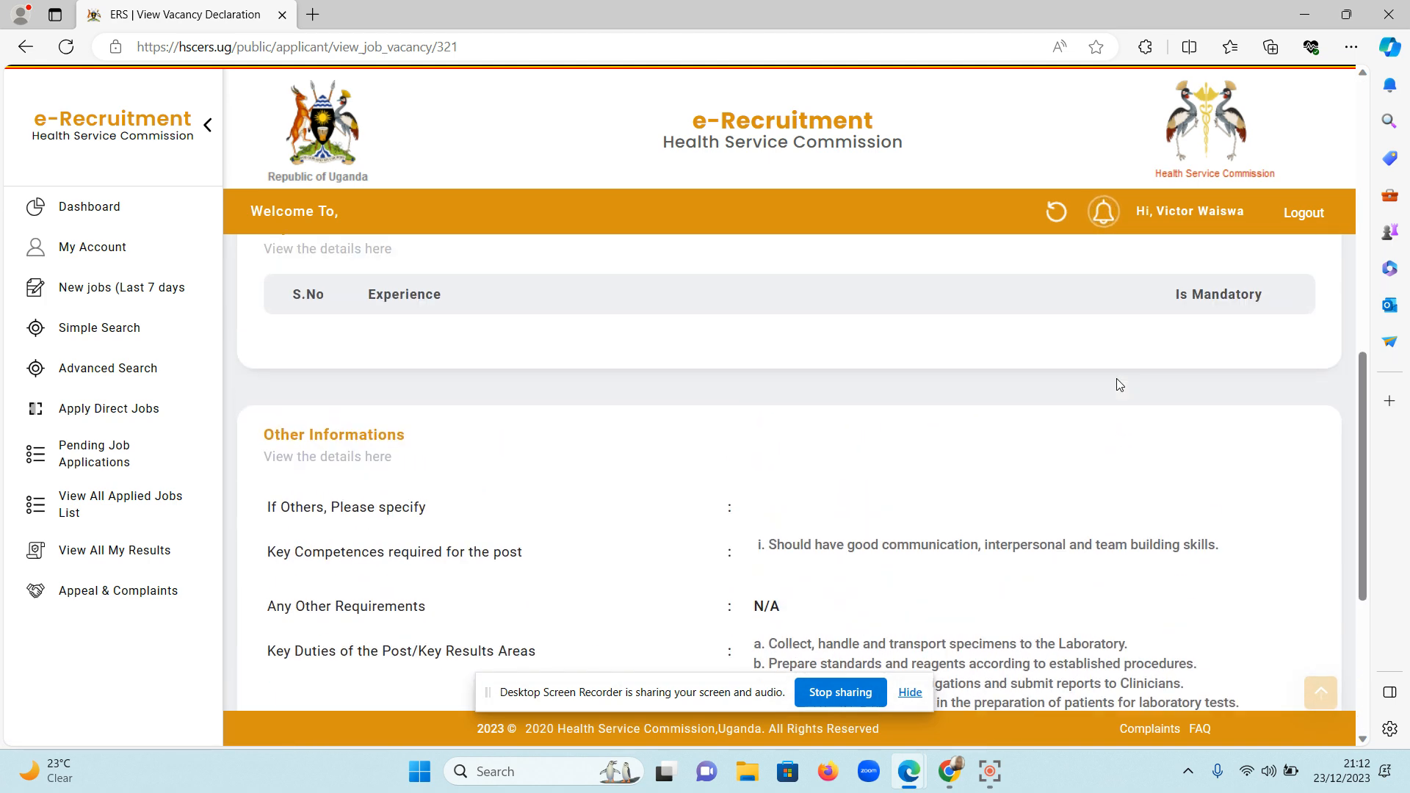
{"action": "scroll", "coordinate": [1116, 384], "scroll_direction": "up", "scroll_amount": 5}
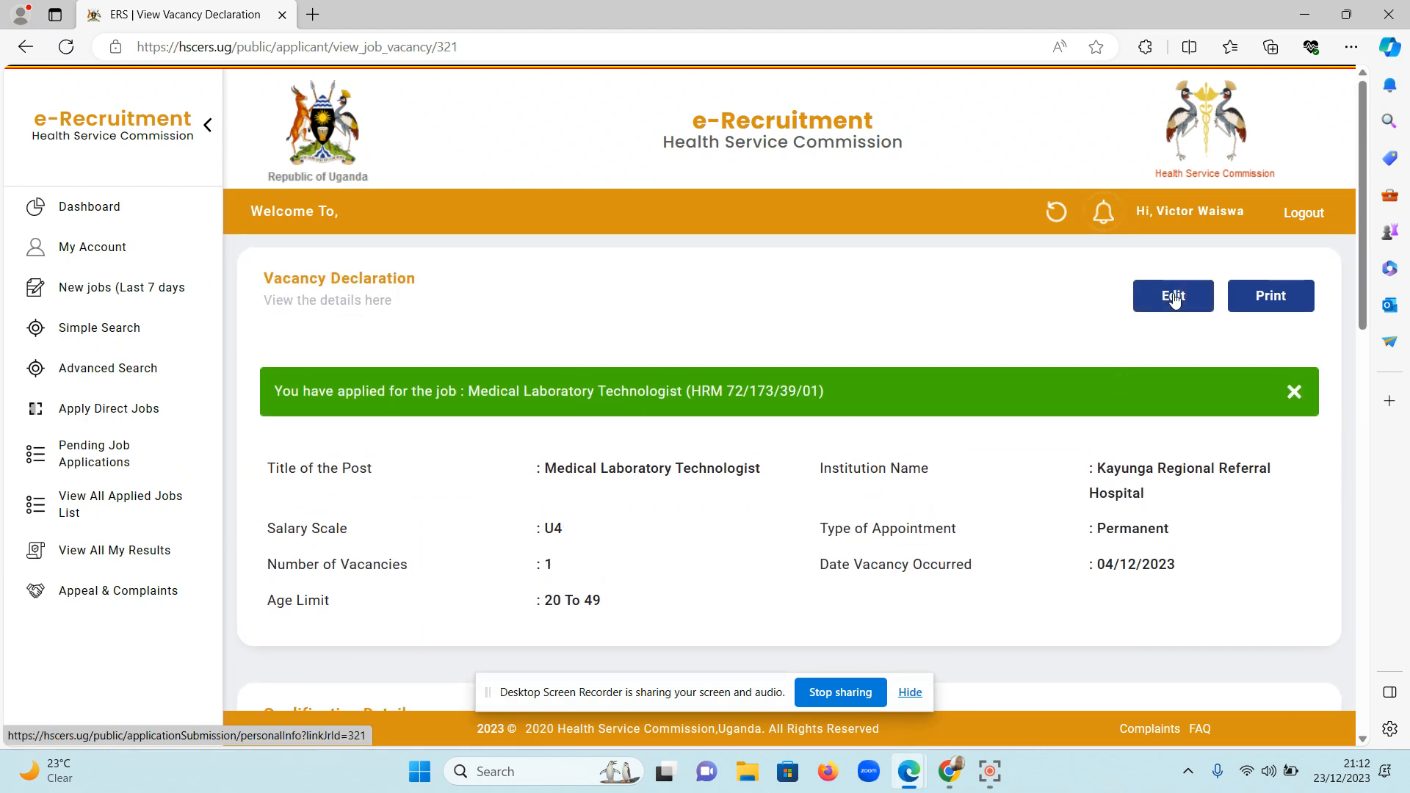
Open the submitted application for editing and proceed past Personal Info to the Qualification section.
{"action": "left_click", "coordinate": [1173, 297]}
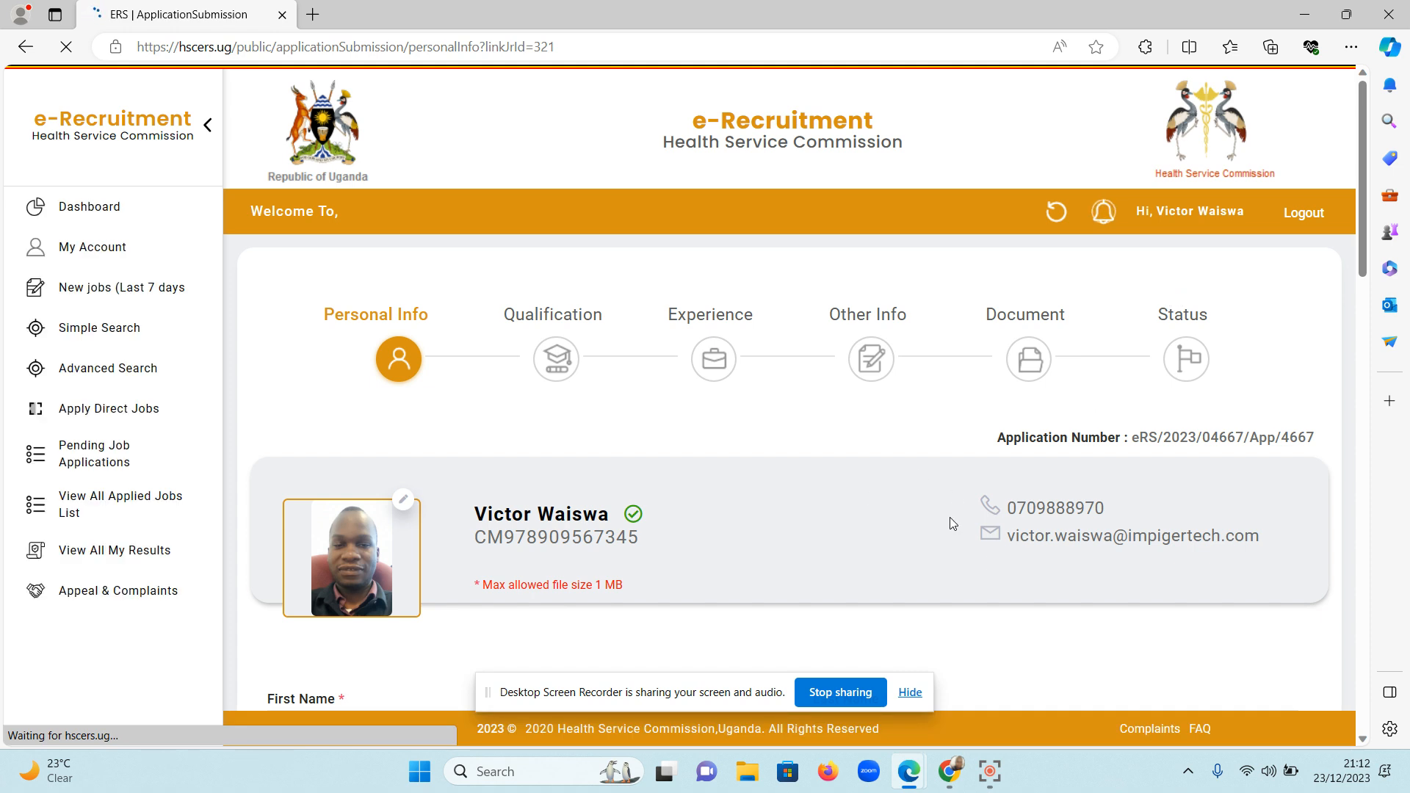
{"action": "scroll", "coordinate": [952, 523], "scroll_direction": "down", "scroll_amount": 3}
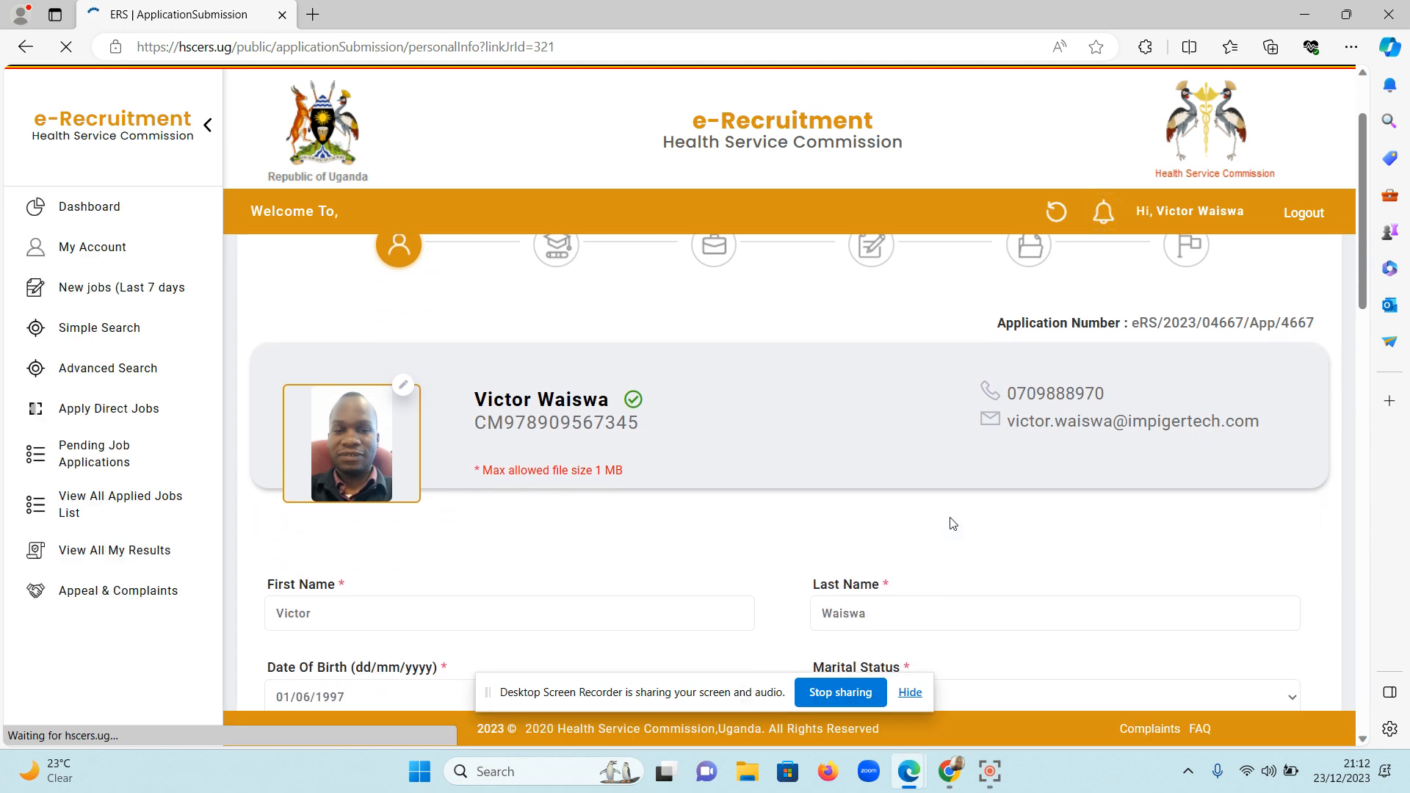
{"action": "scroll", "coordinate": [952, 523], "scroll_direction": "down", "scroll_amount": 5}
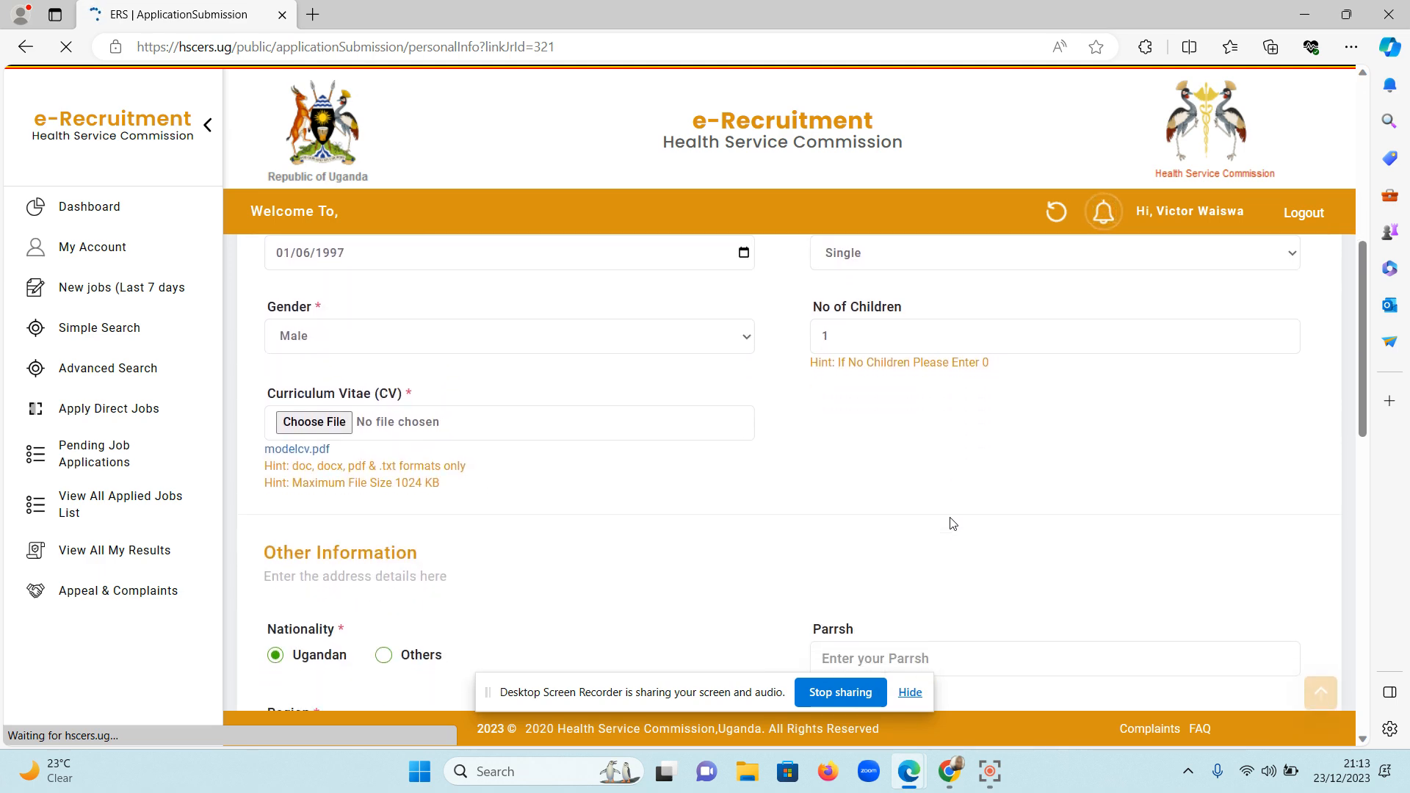
{"action": "scroll", "coordinate": [953, 523], "scroll_direction": "down", "scroll_amount": 5}
{"action": "scroll", "coordinate": [950, 518], "scroll_direction": "down", "scroll_amount": 10}
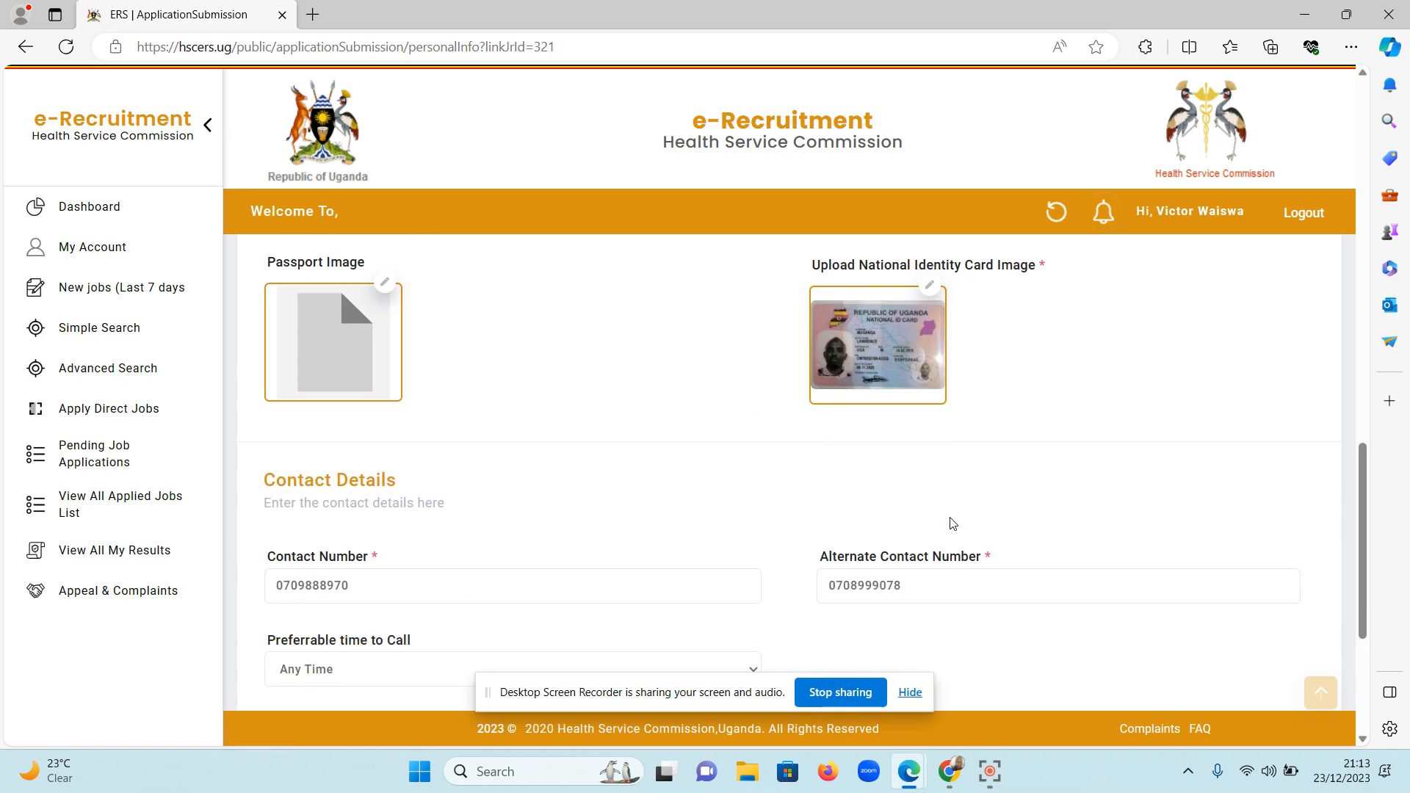
{"action": "left_click", "coordinate": [1163, 633]}
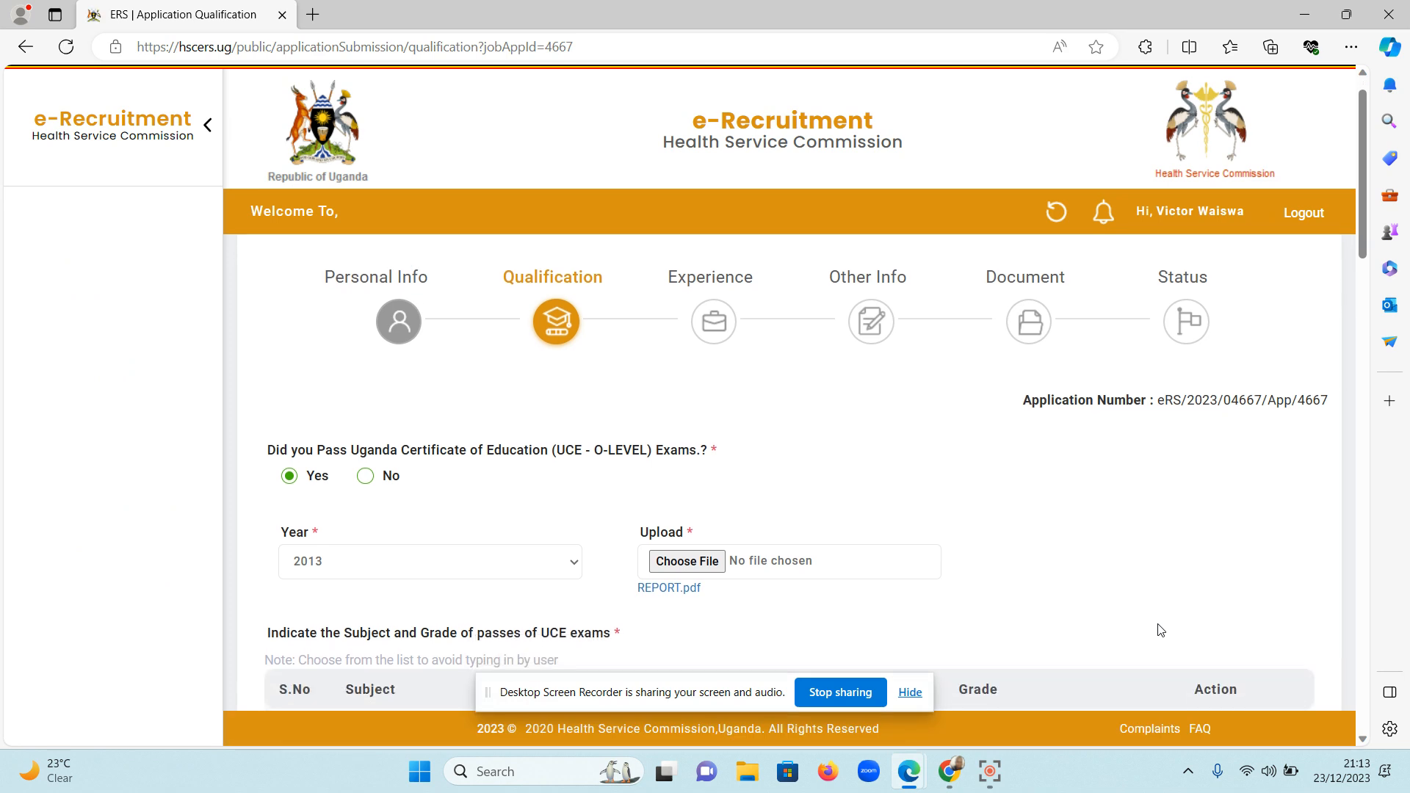
Replace the uploaded UCE O-Level document with the file passlip o leve from the Desktop.
{"action": "scroll", "coordinate": [1160, 630], "scroll_direction": "down", "scroll_amount": 3}
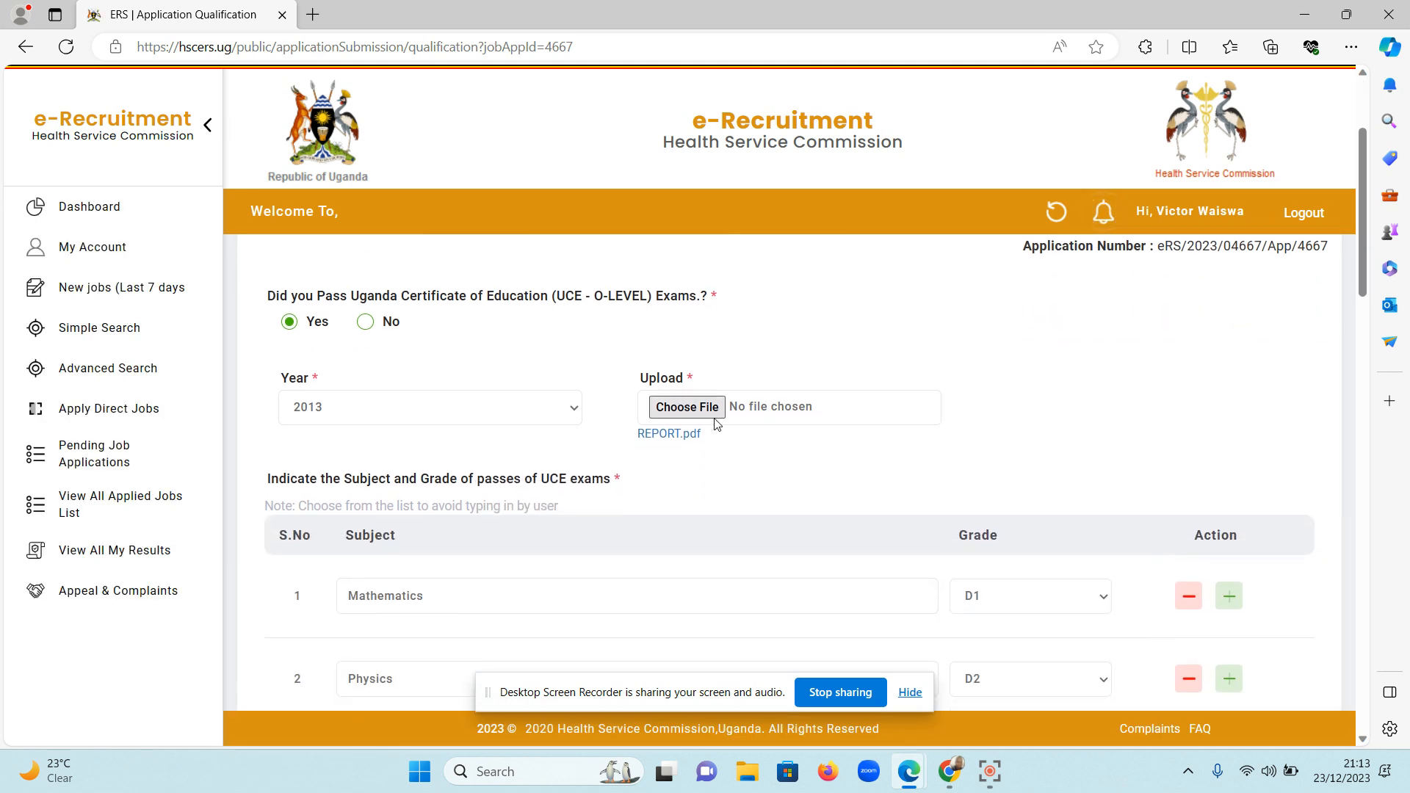
{"action": "left_click", "coordinate": [690, 409]}
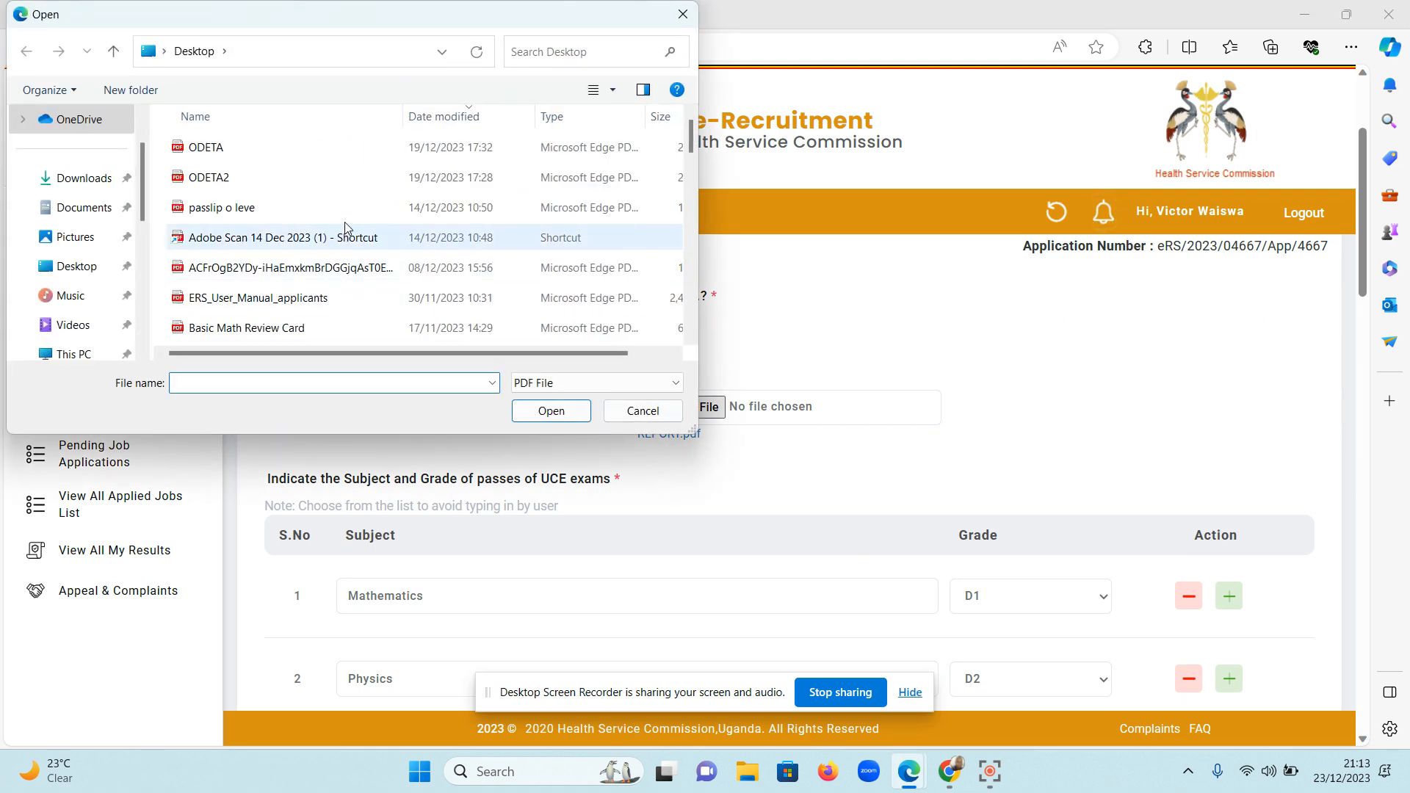
{"action": "left_click", "coordinate": [375, 209]}
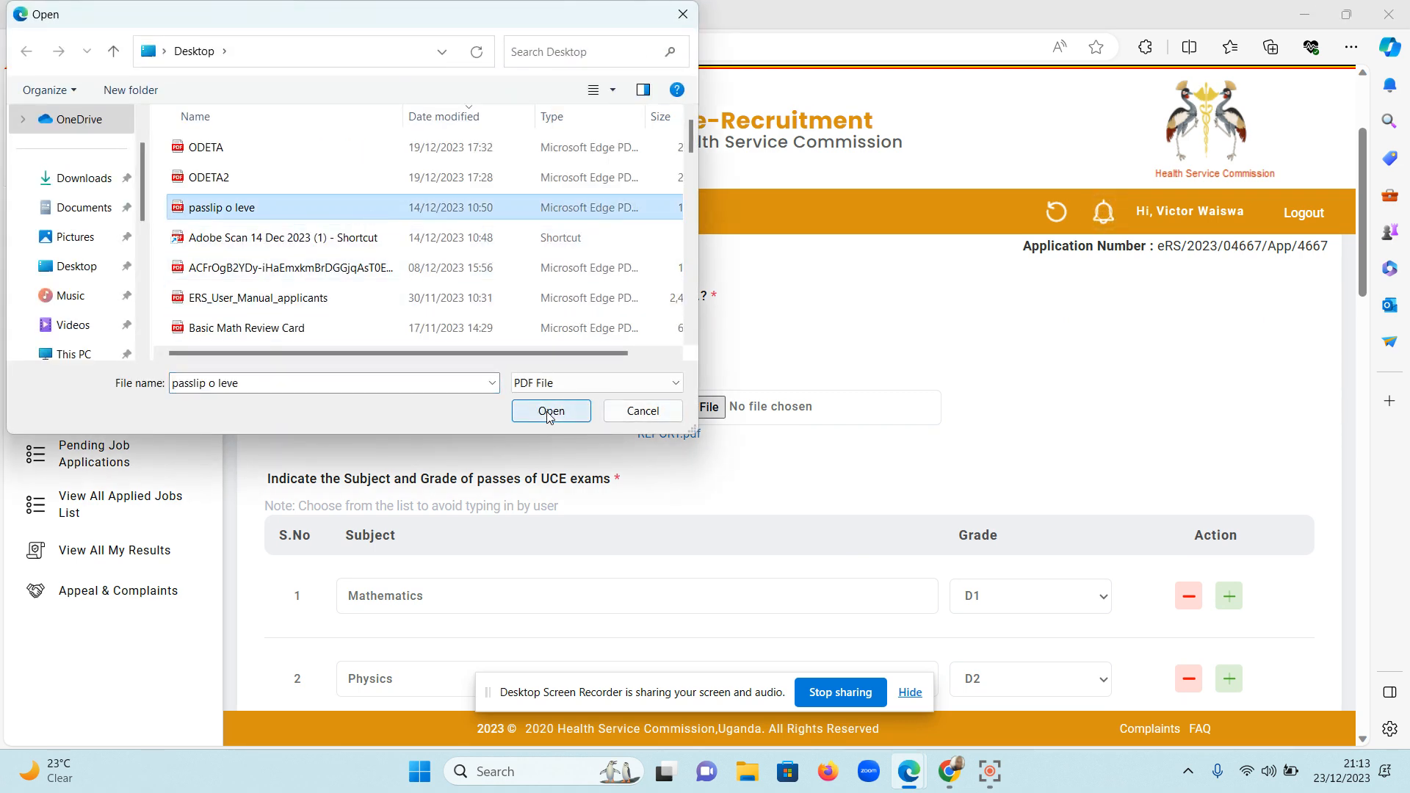
{"action": "left_click", "coordinate": [551, 410]}
Save the Qualification section and proceed to the Experience section.
{"action": "scroll", "coordinate": [896, 513], "scroll_direction": "down", "scroll_amount": 1}
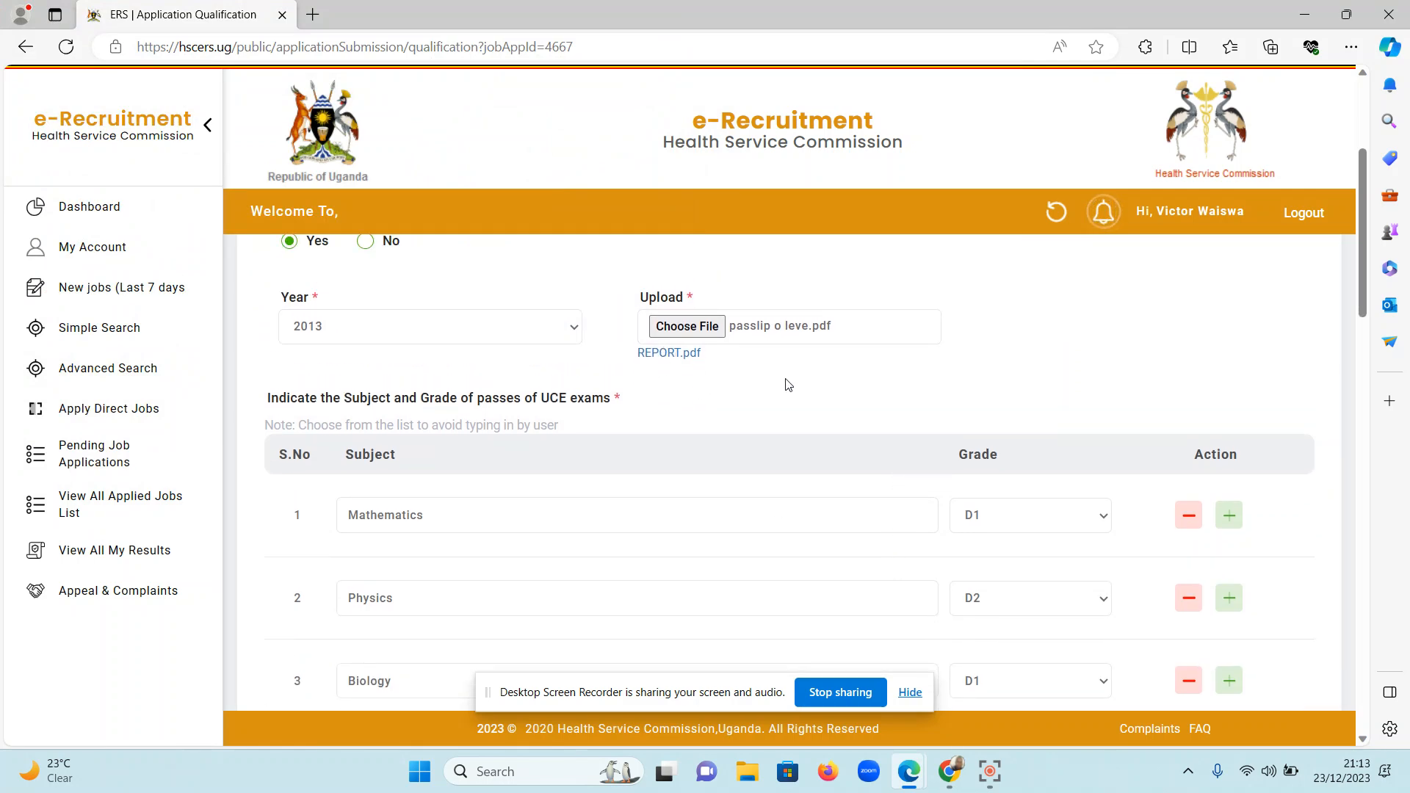
{"action": "scroll", "coordinate": [786, 381], "scroll_direction": "down", "scroll_amount": 10}
{"action": "scroll", "coordinate": [789, 368], "scroll_direction": "down", "scroll_amount": 10}
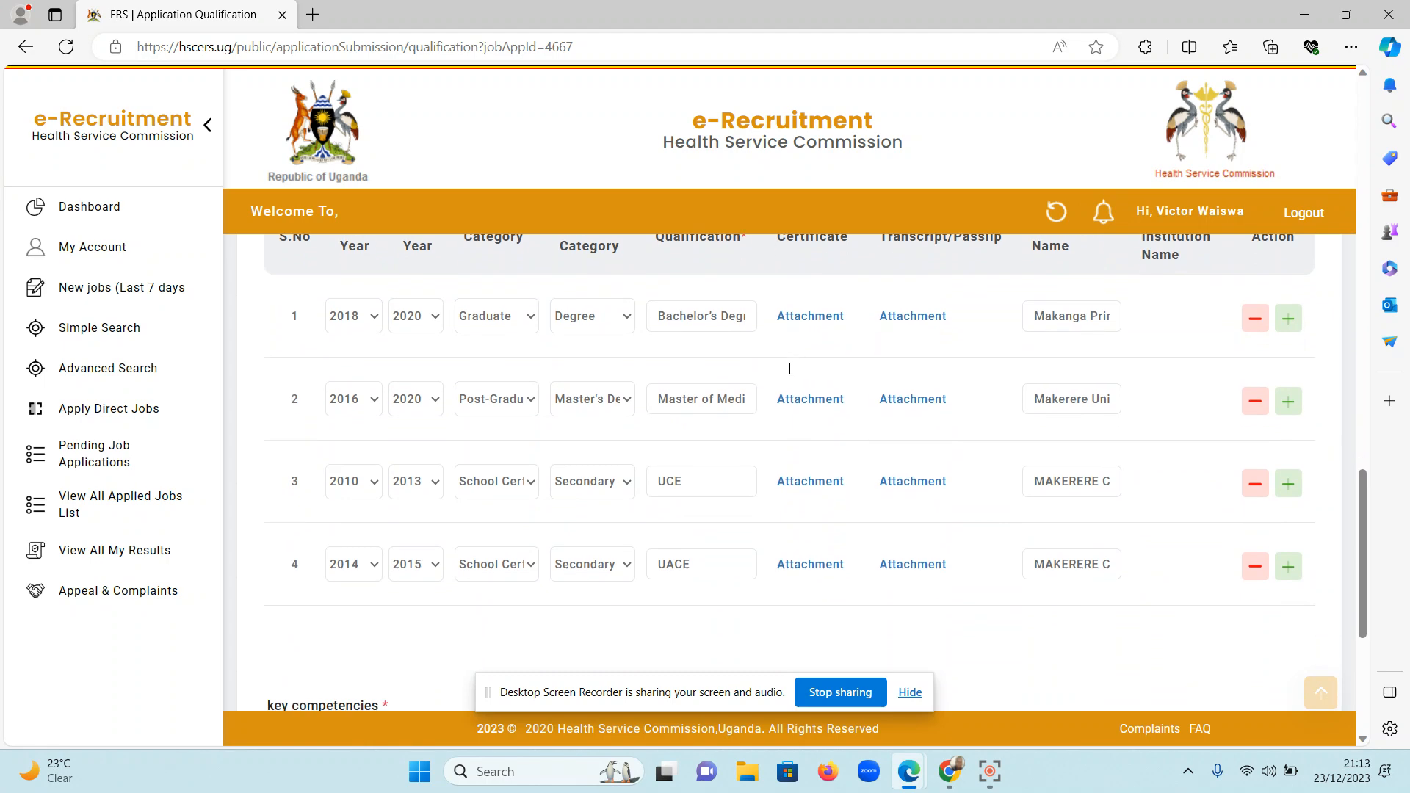
{"action": "left_click", "coordinate": [1180, 663]}
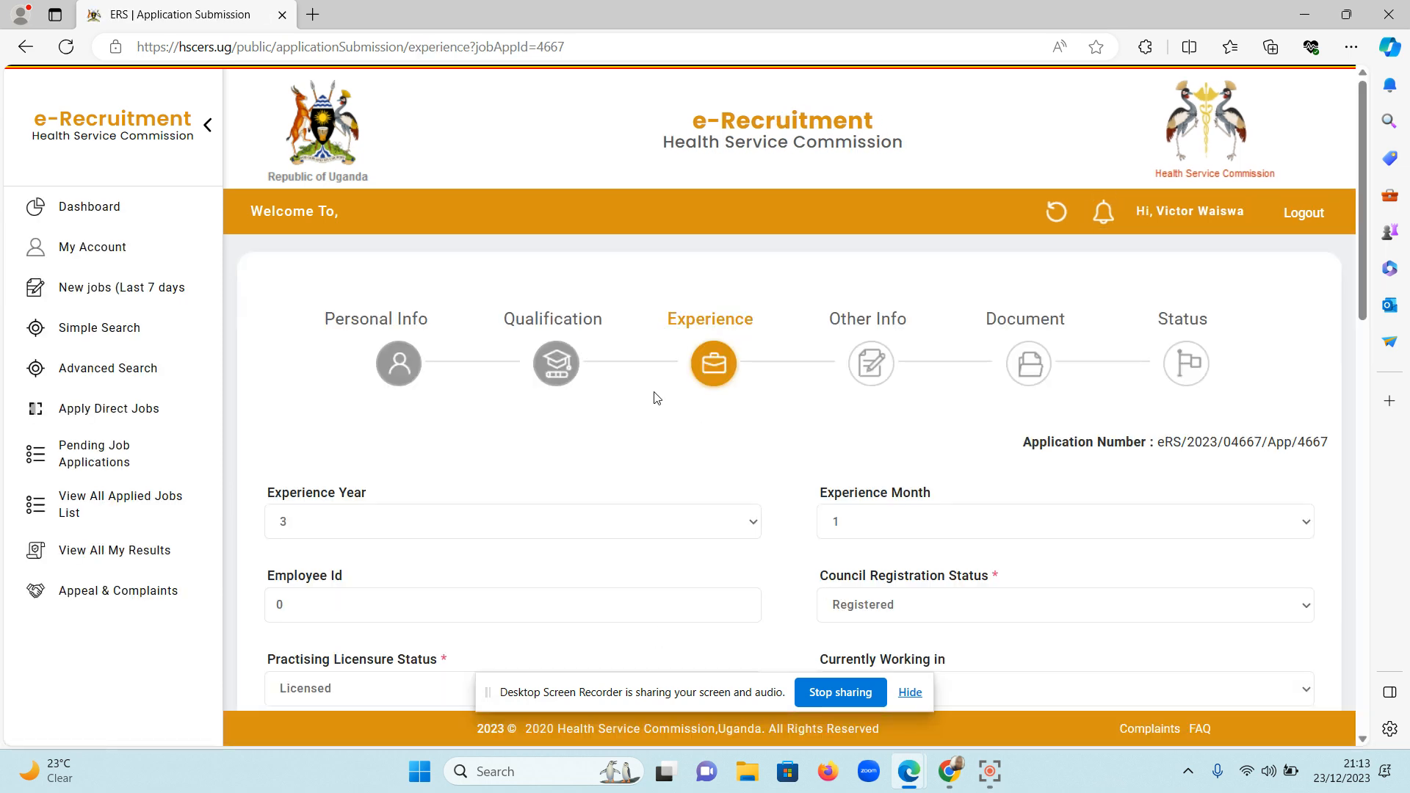
Return to the Qualification section and check which file is attached for the UCE O-Level exams.
{"action": "left_click", "coordinate": [553, 373]}
{"action": "scroll", "coordinate": [806, 458], "scroll_direction": "down", "scroll_amount": 2}
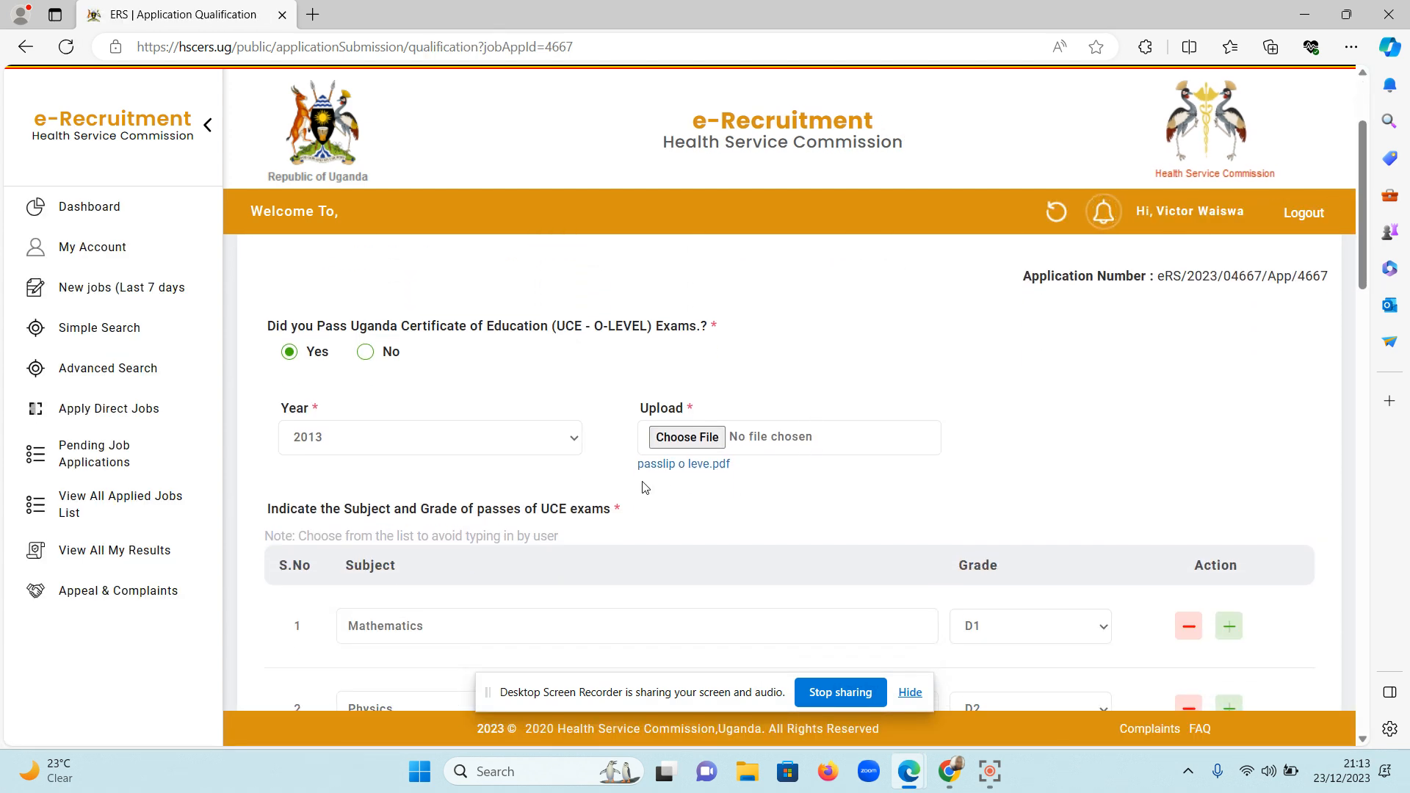
{"action": "scroll", "coordinate": [760, 494], "scroll_direction": "down", "scroll_amount": 1}
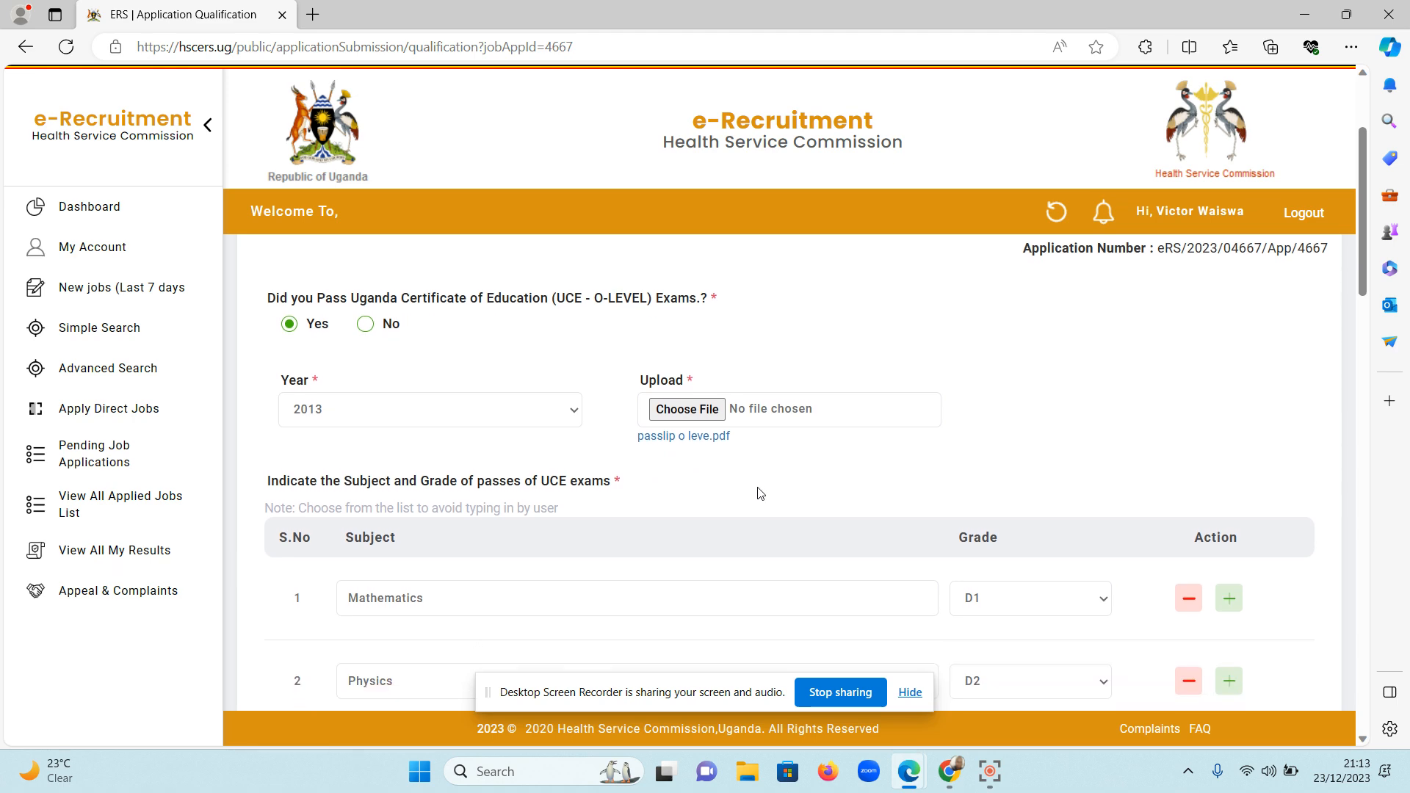
{"action": "scroll", "coordinate": [597, 403], "scroll_direction": "up", "scroll_amount": 3}
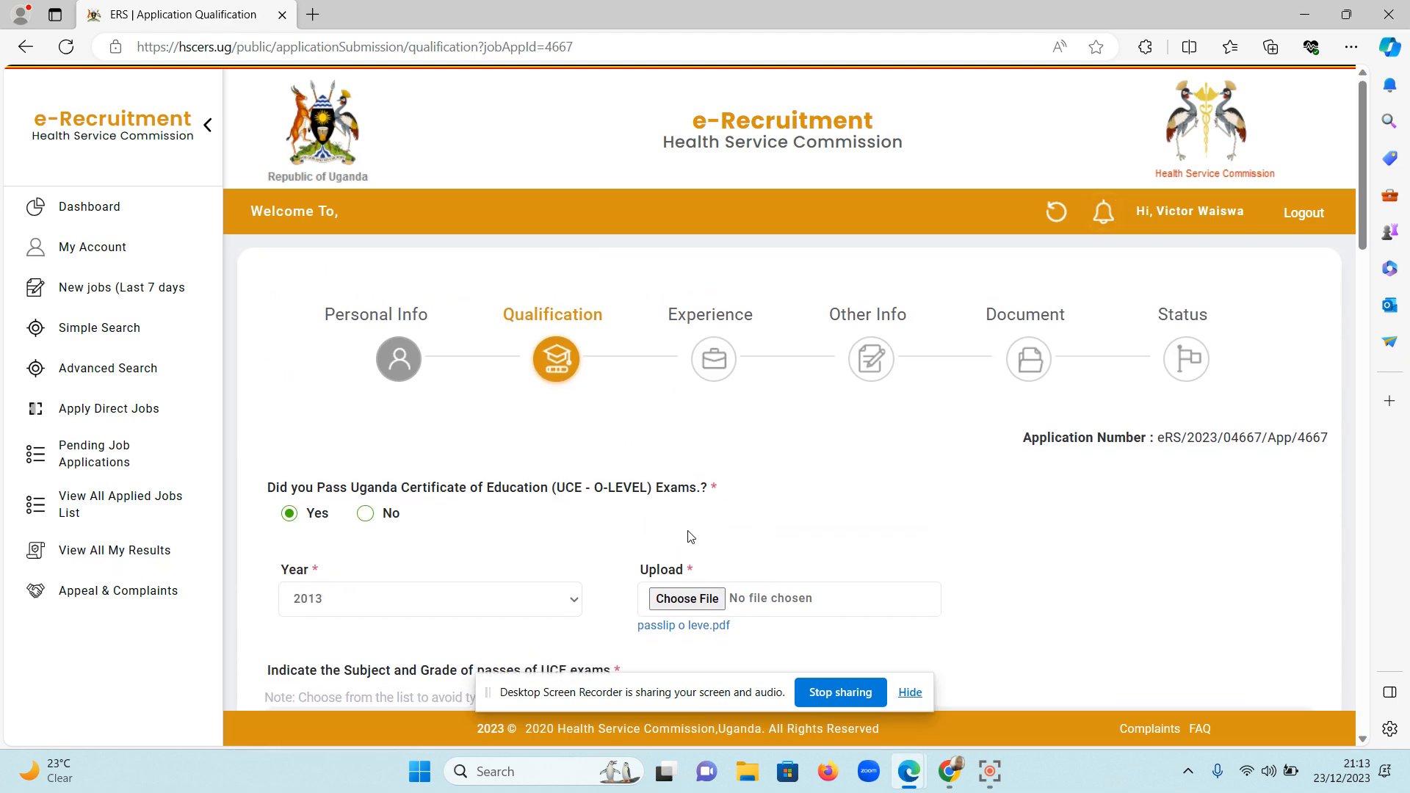
Reselect Biology from the suggested subjects for the third UCE subject row.
{"action": "scroll", "coordinate": [760, 545], "scroll_direction": "down", "scroll_amount": 2}
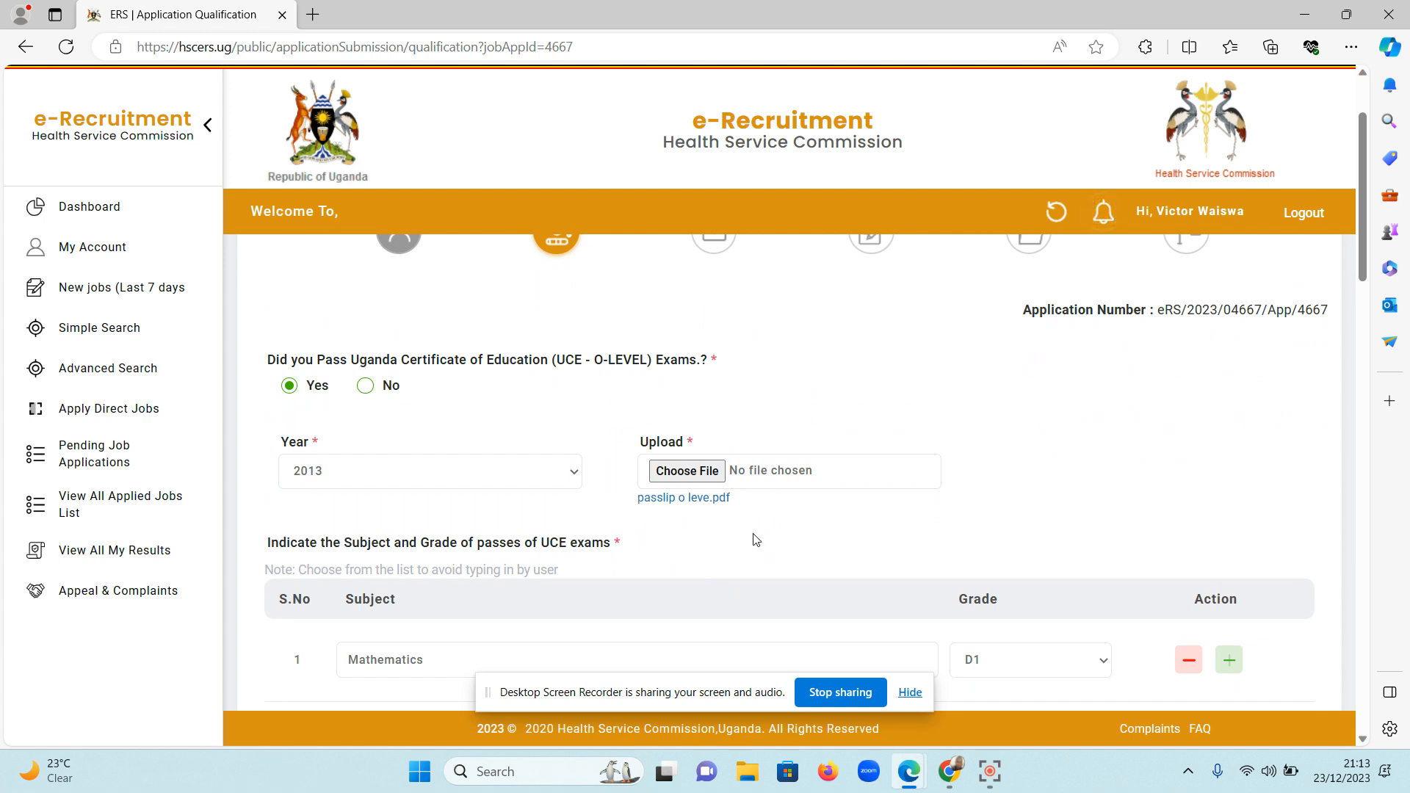
{"action": "scroll", "coordinate": [796, 497], "scroll_direction": "down", "scroll_amount": 5}
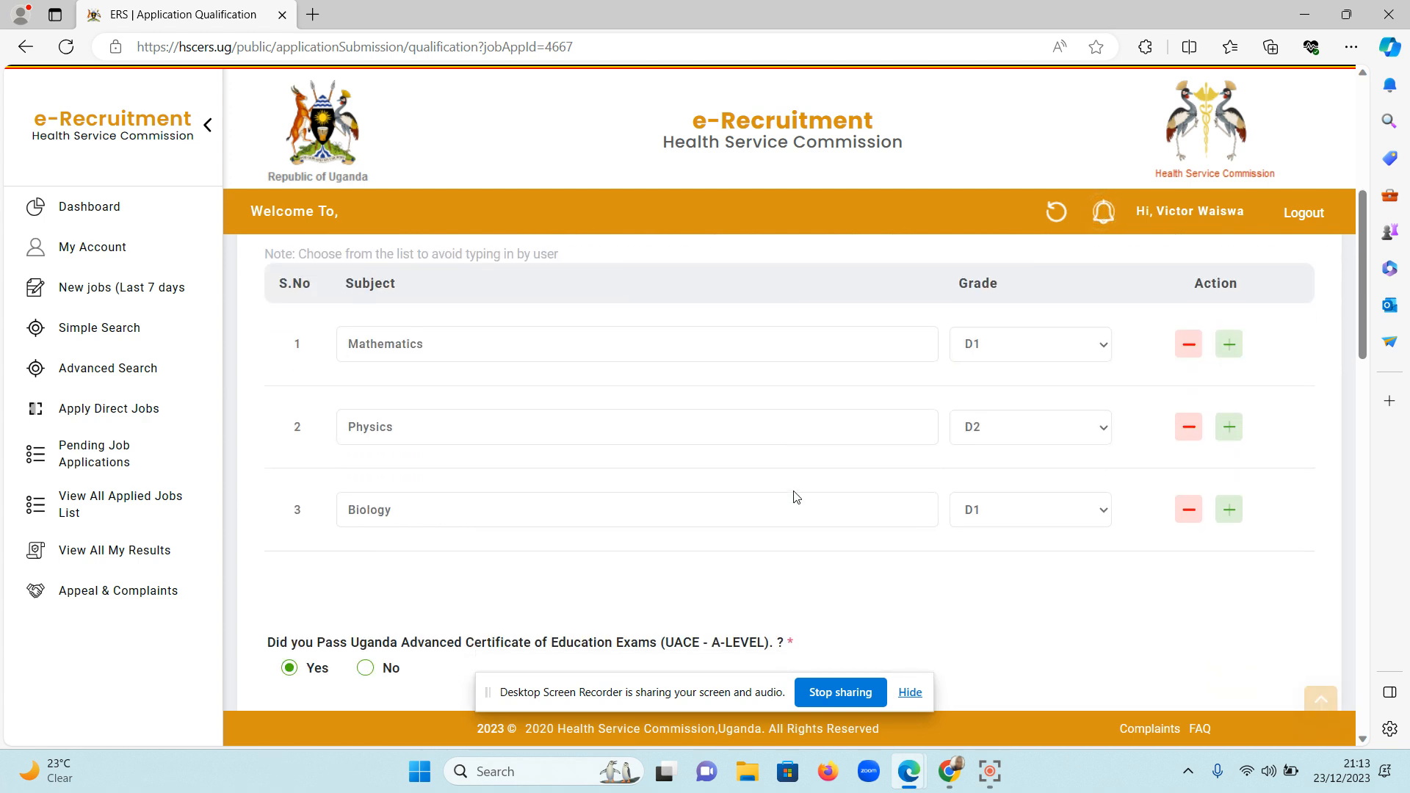
{"action": "left_click", "coordinate": [661, 494]}
{"action": "key", "text": "BackSpace"}
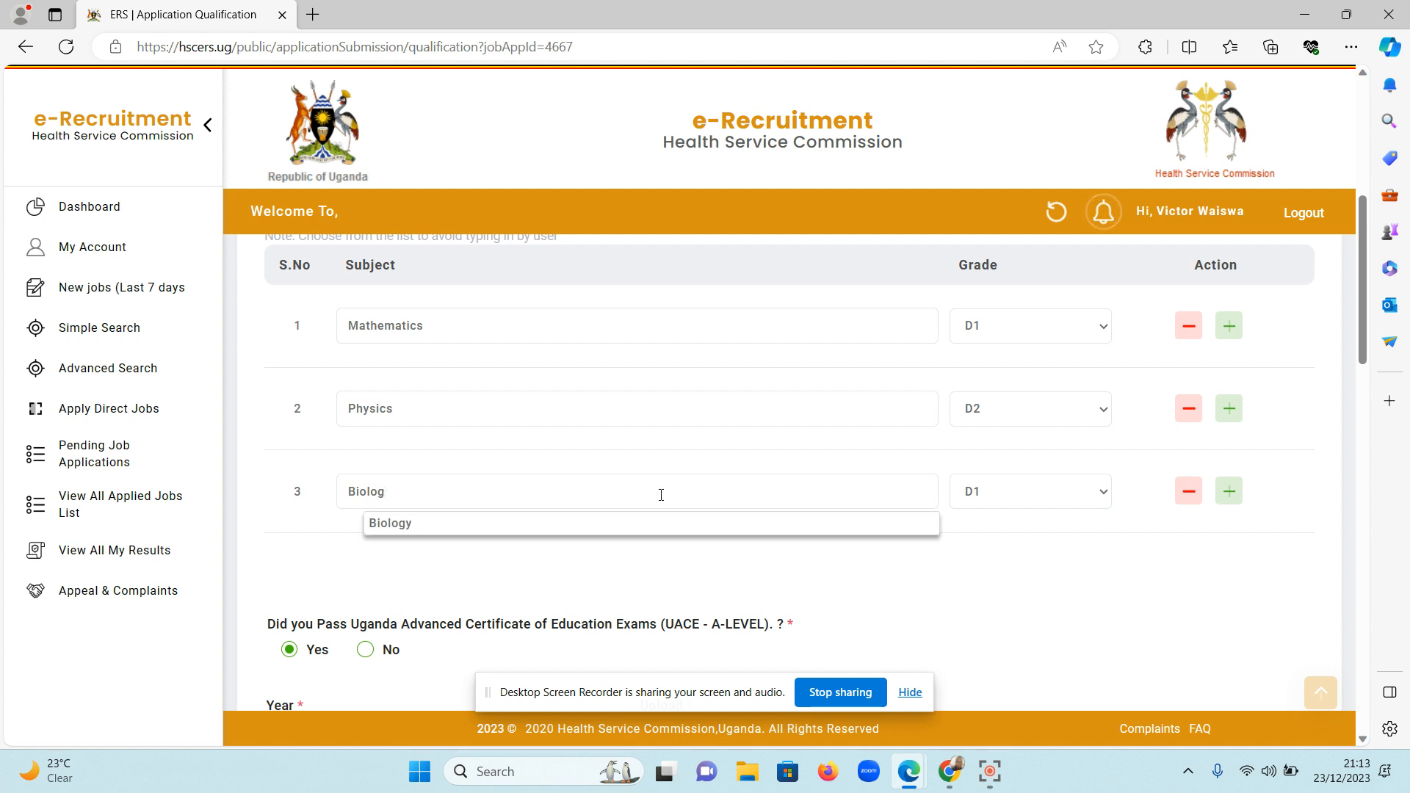
{"action": "left_click", "coordinate": [703, 522]}
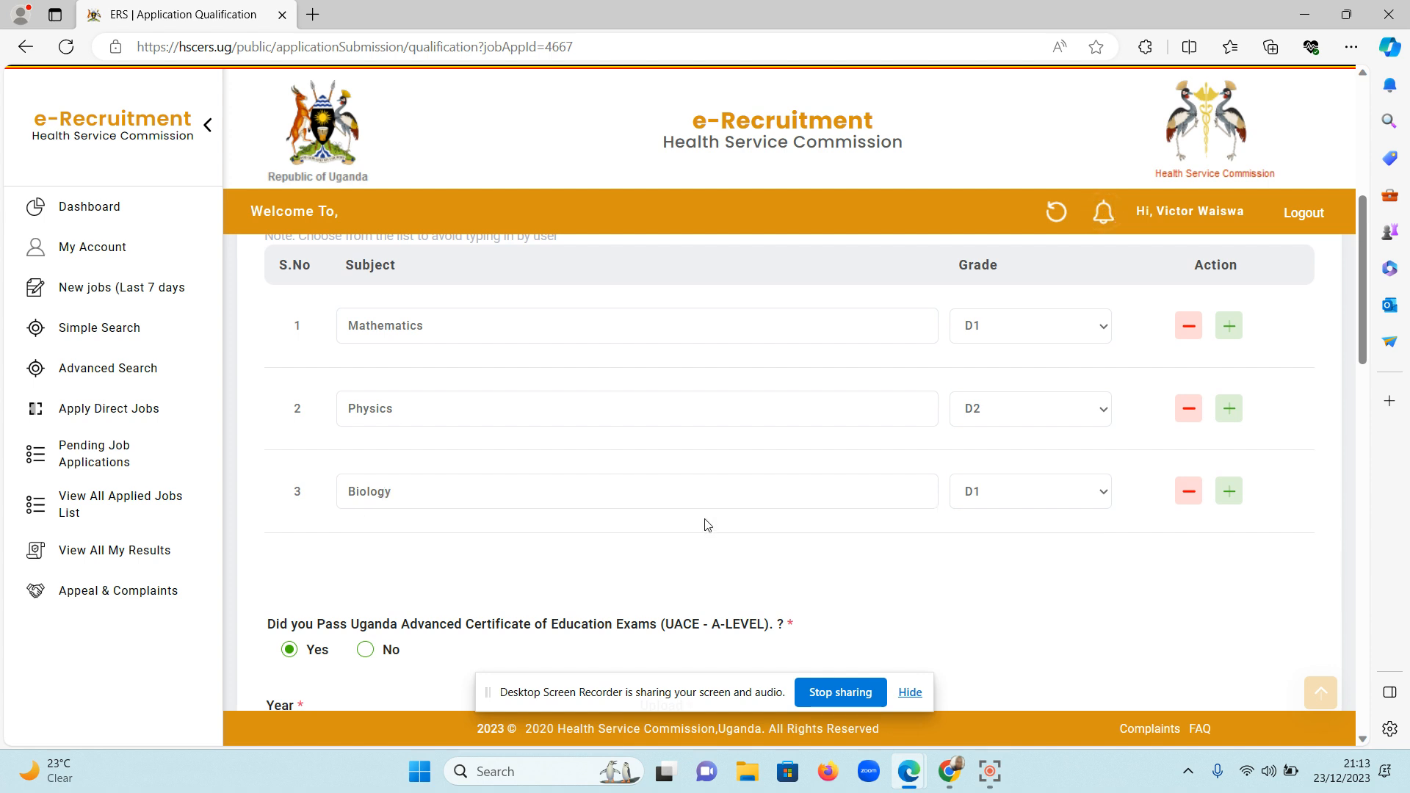
{"action": "left_click", "coordinate": [881, 488]}
{"action": "left_click", "coordinate": [794, 523]}
Add a fourth UCE subject row with English literature and grade D1.
{"action": "left_click", "coordinate": [1240, 510]}
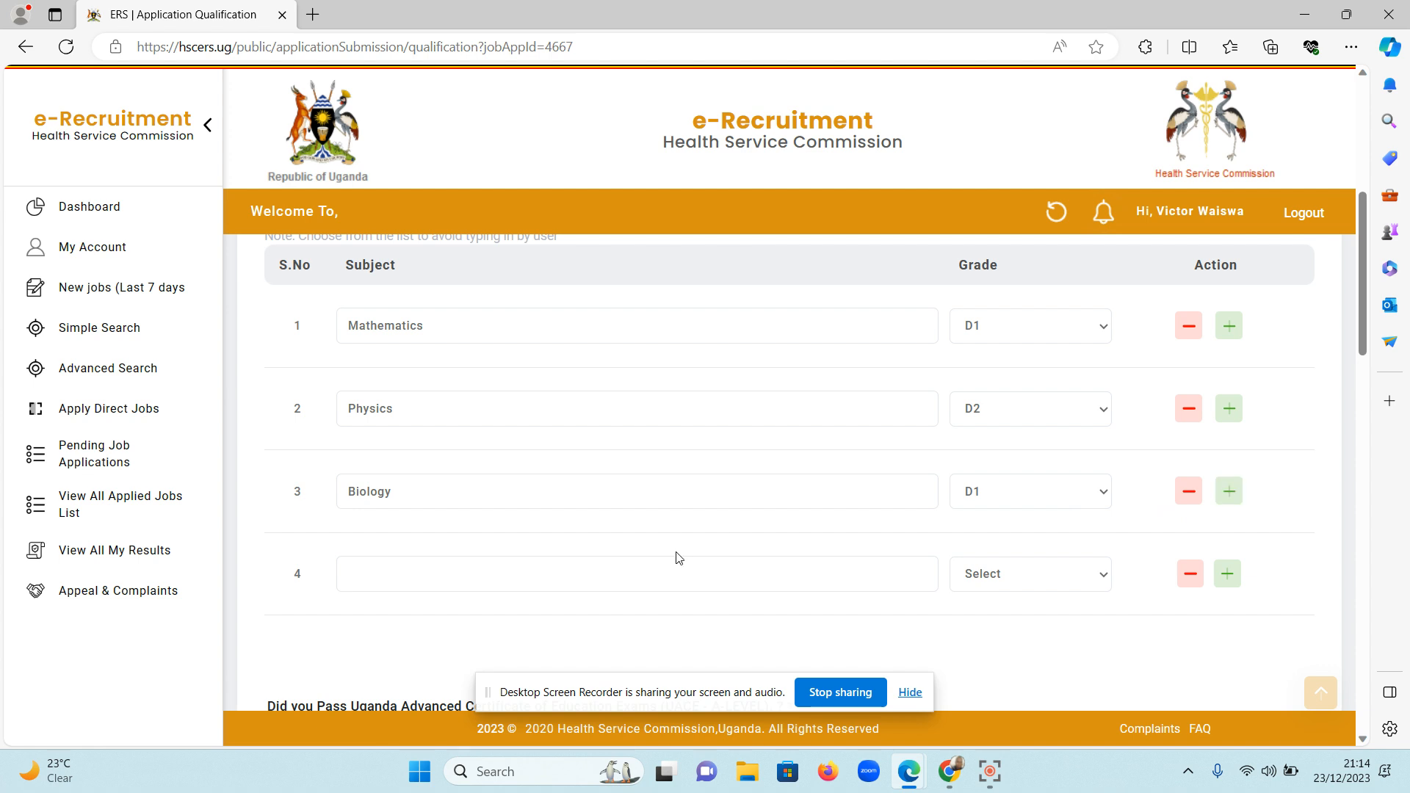
{"action": "left_click", "coordinate": [636, 563]}
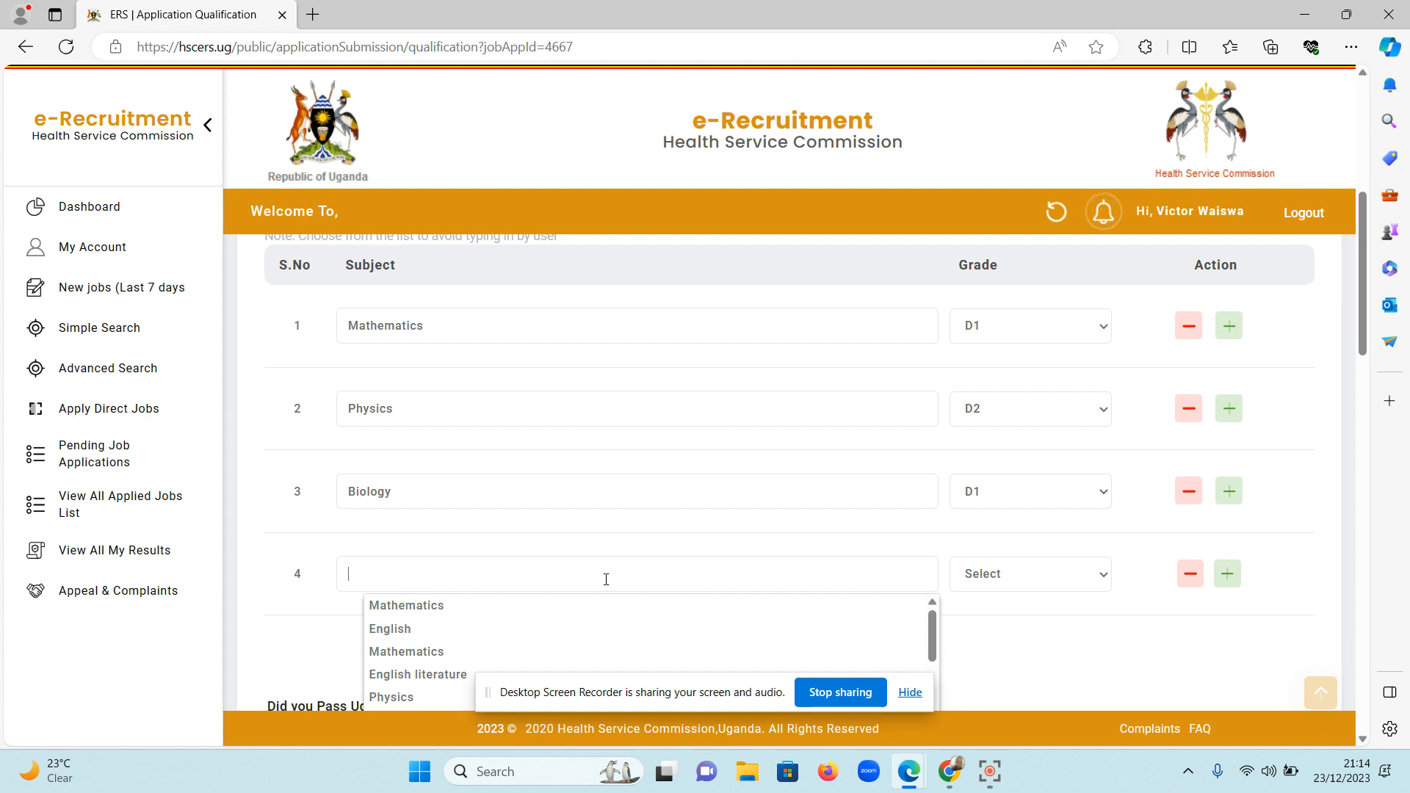
{"action": "left_click", "coordinate": [435, 675]}
{"action": "left_click", "coordinate": [983, 576]}
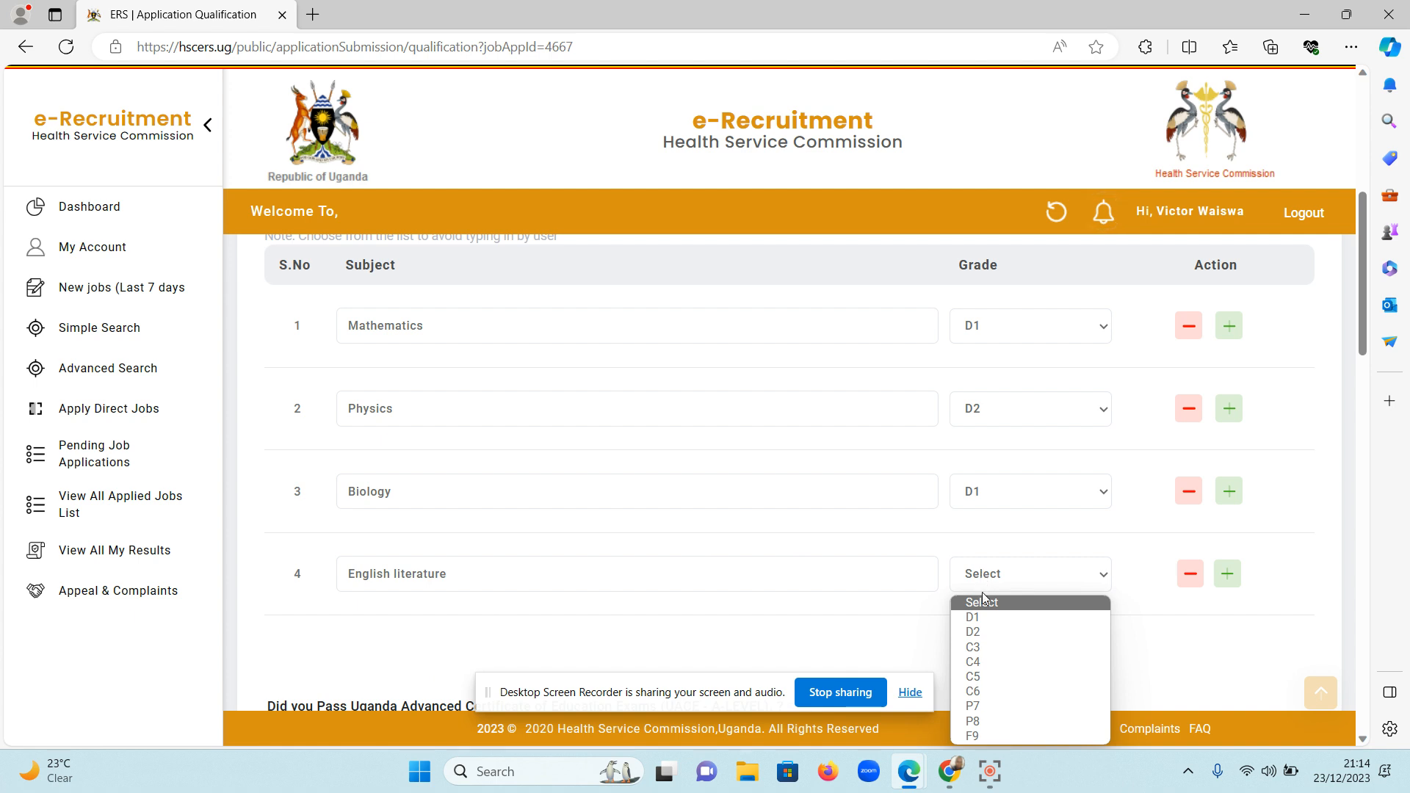
{"action": "left_click", "coordinate": [982, 617]}
{"action": "scroll", "coordinate": [1054, 621], "scroll_direction": "down", "scroll_amount": 1}
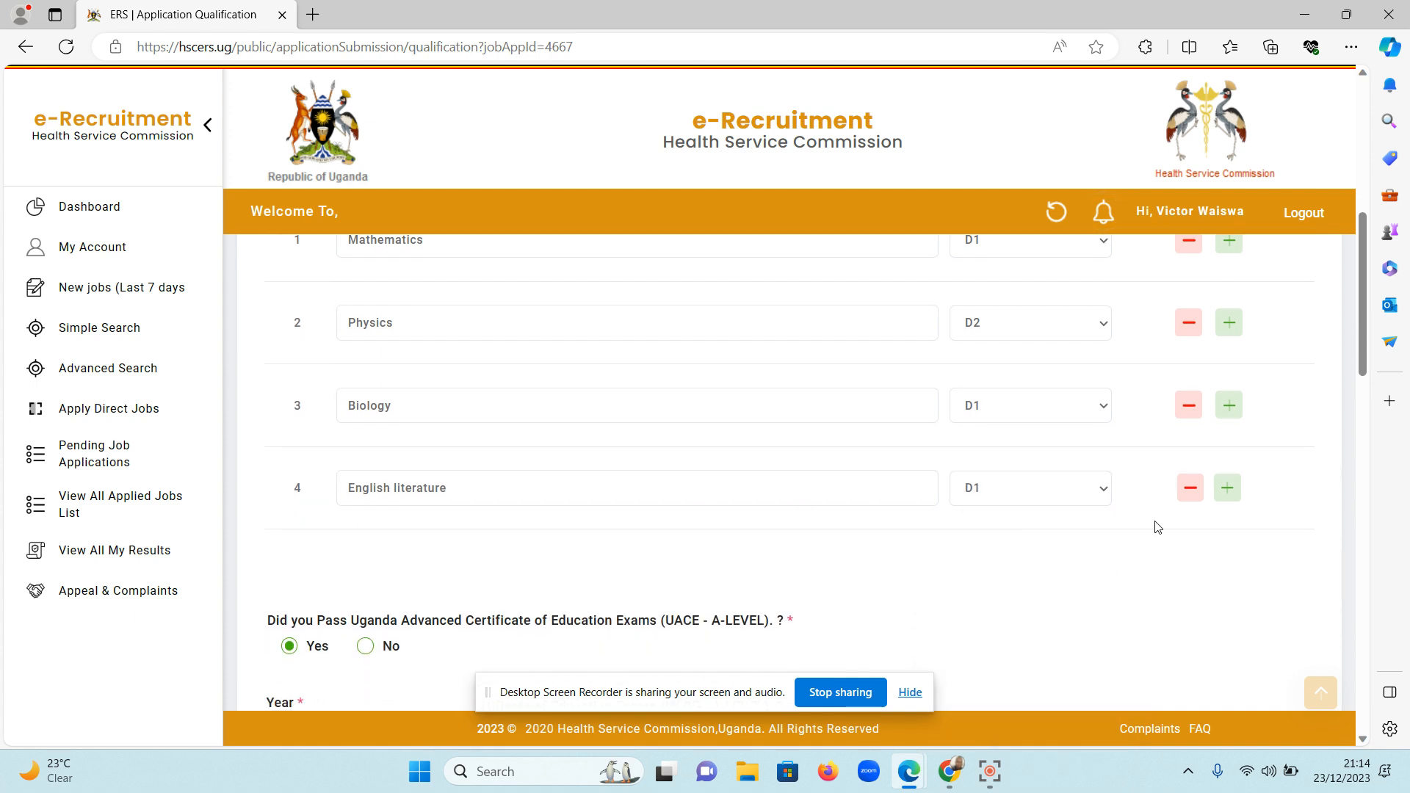
Add a fifth UCE subject row with Technical Drawing and grade D1.
{"action": "left_click", "coordinate": [1227, 487]}
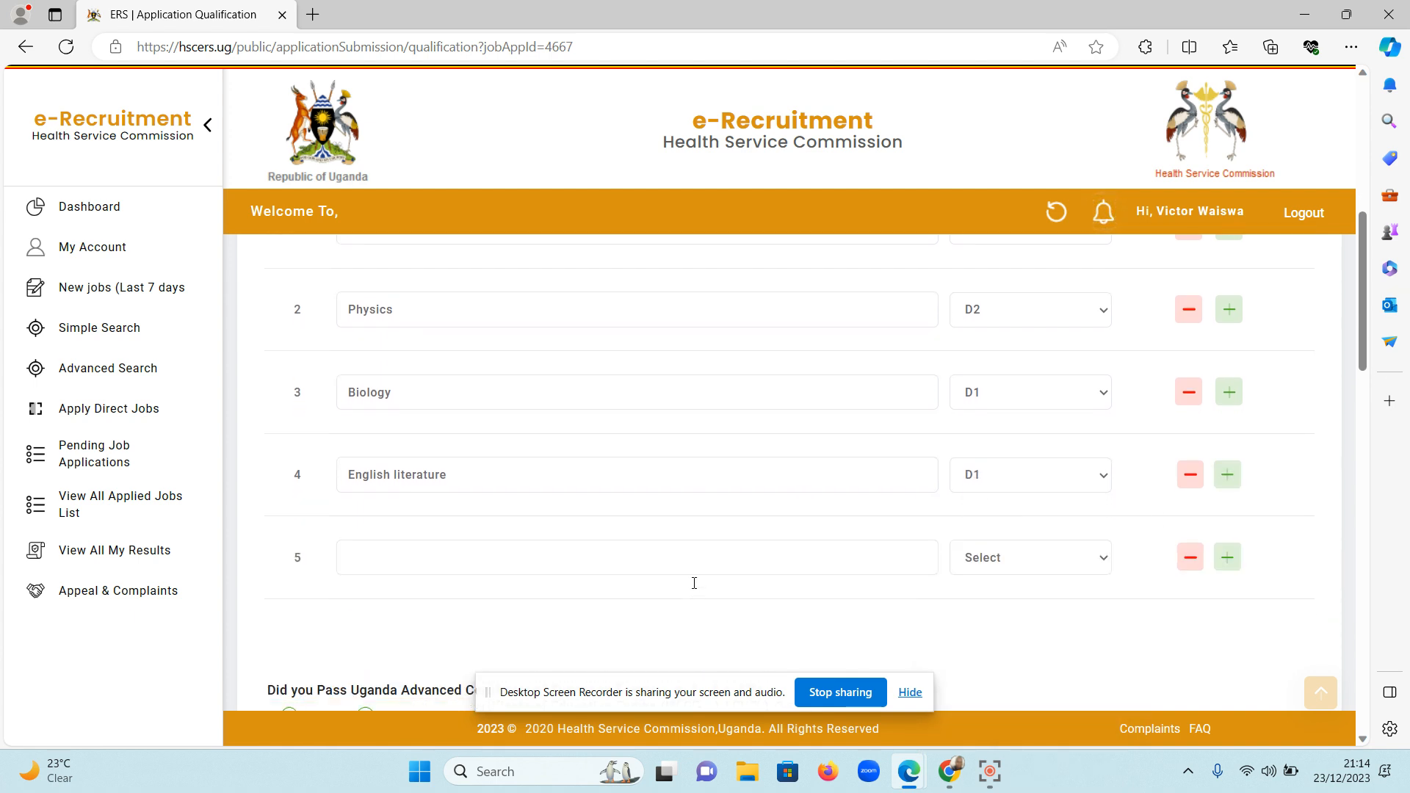
{"action": "scroll", "coordinate": [694, 583], "scroll_direction": "down", "scroll_amount": 1}
{"action": "left_click", "coordinate": [552, 509]}
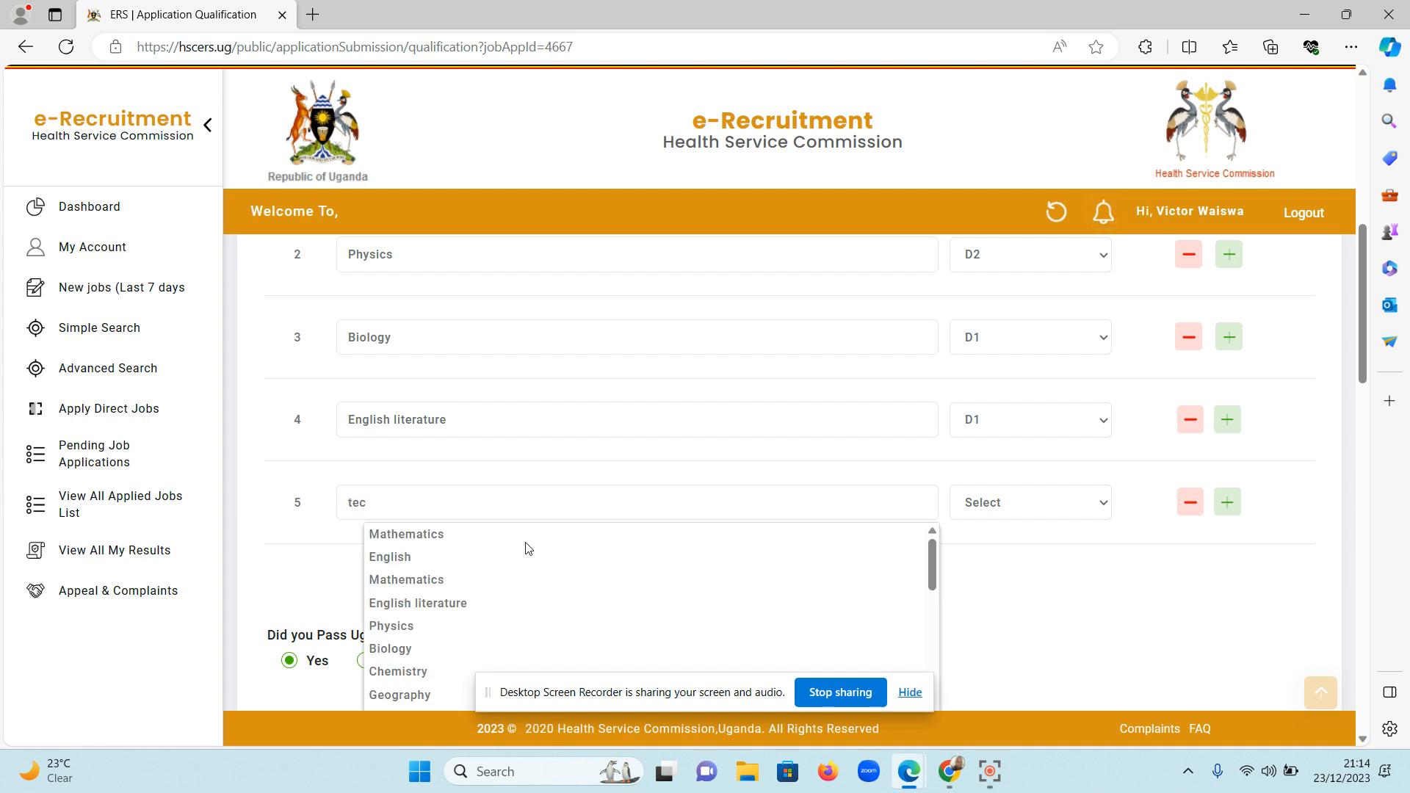
{"action": "scroll", "coordinate": [409, 632], "scroll_direction": "down", "scroll_amount": 6}
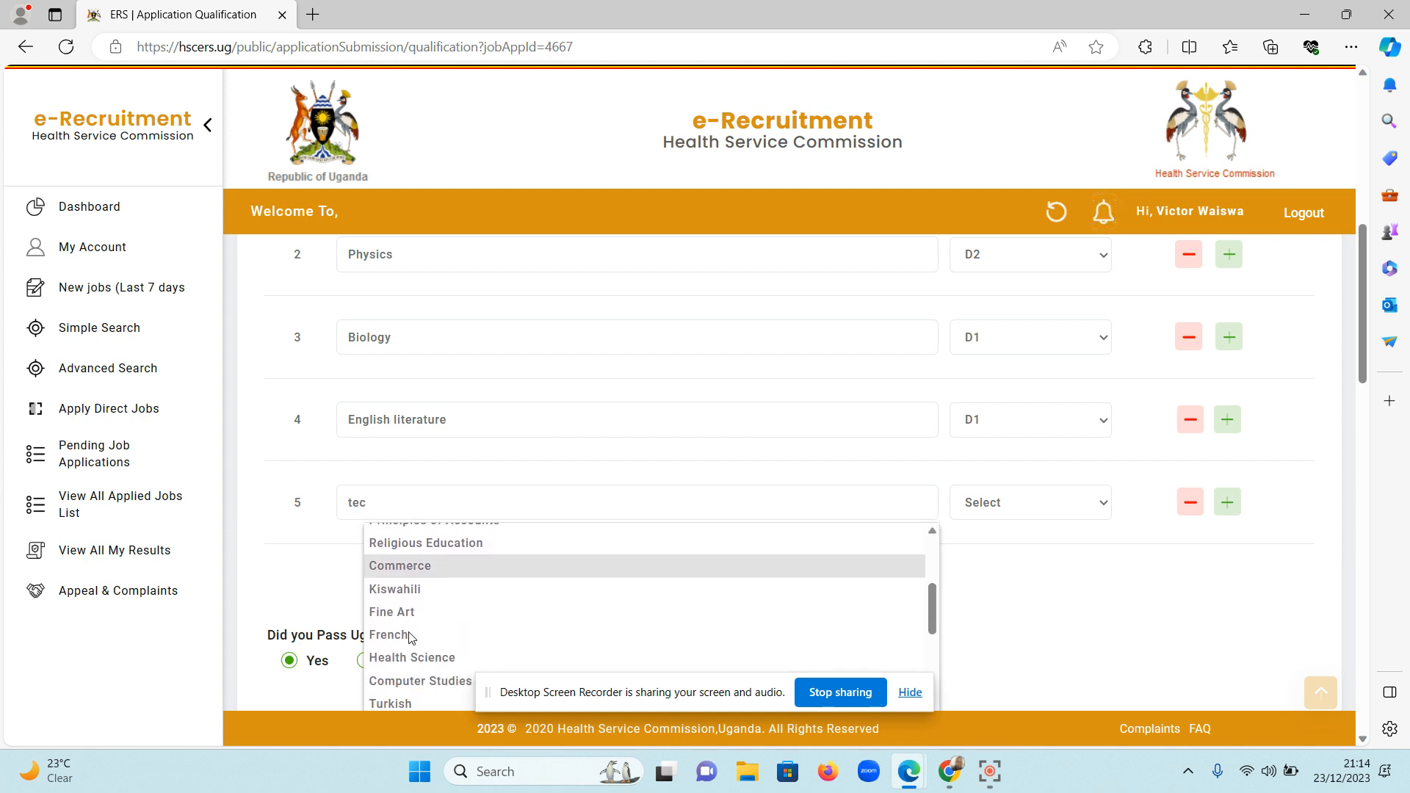
{"action": "scroll", "coordinate": [410, 632], "scroll_direction": "up", "scroll_amount": 5}
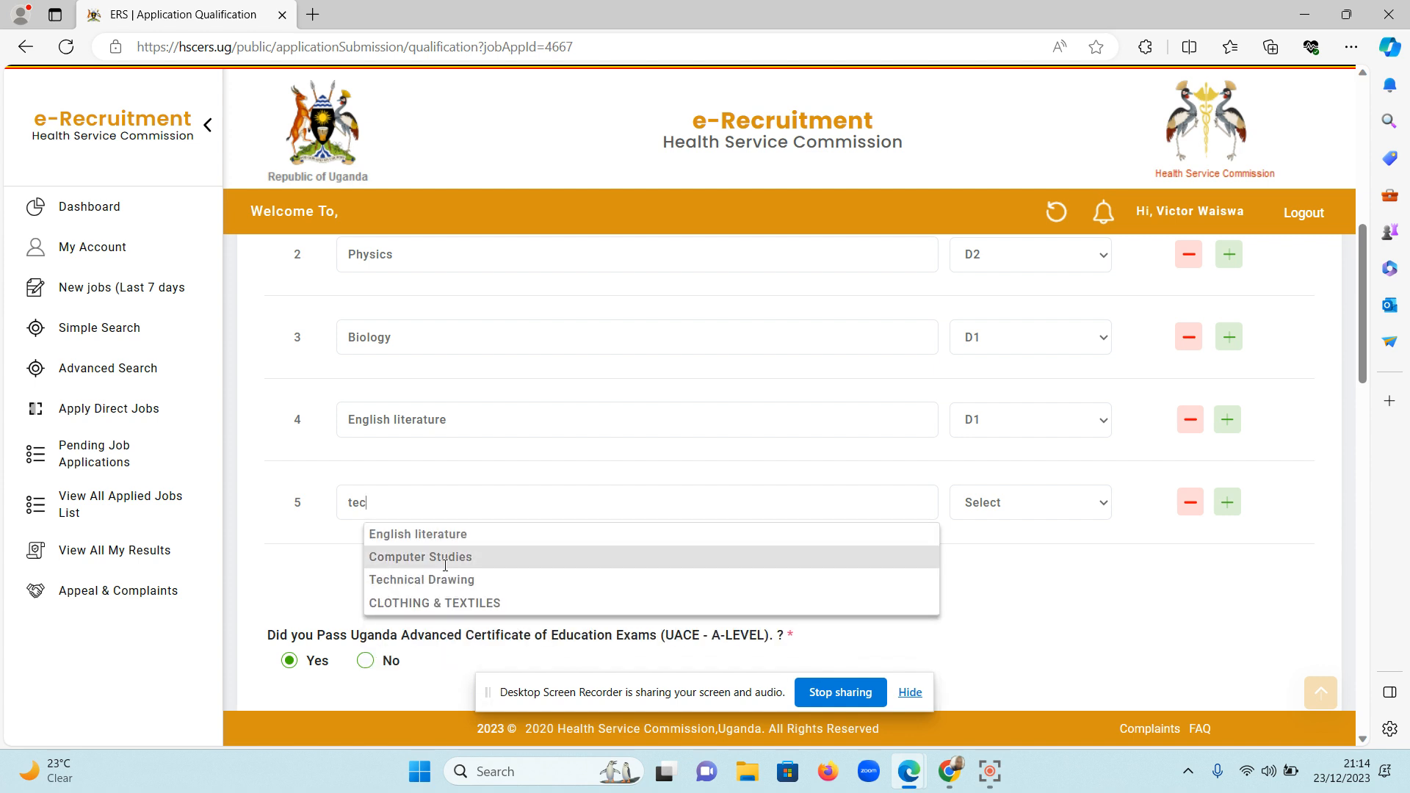
{"action": "left_click", "coordinate": [440, 583]}
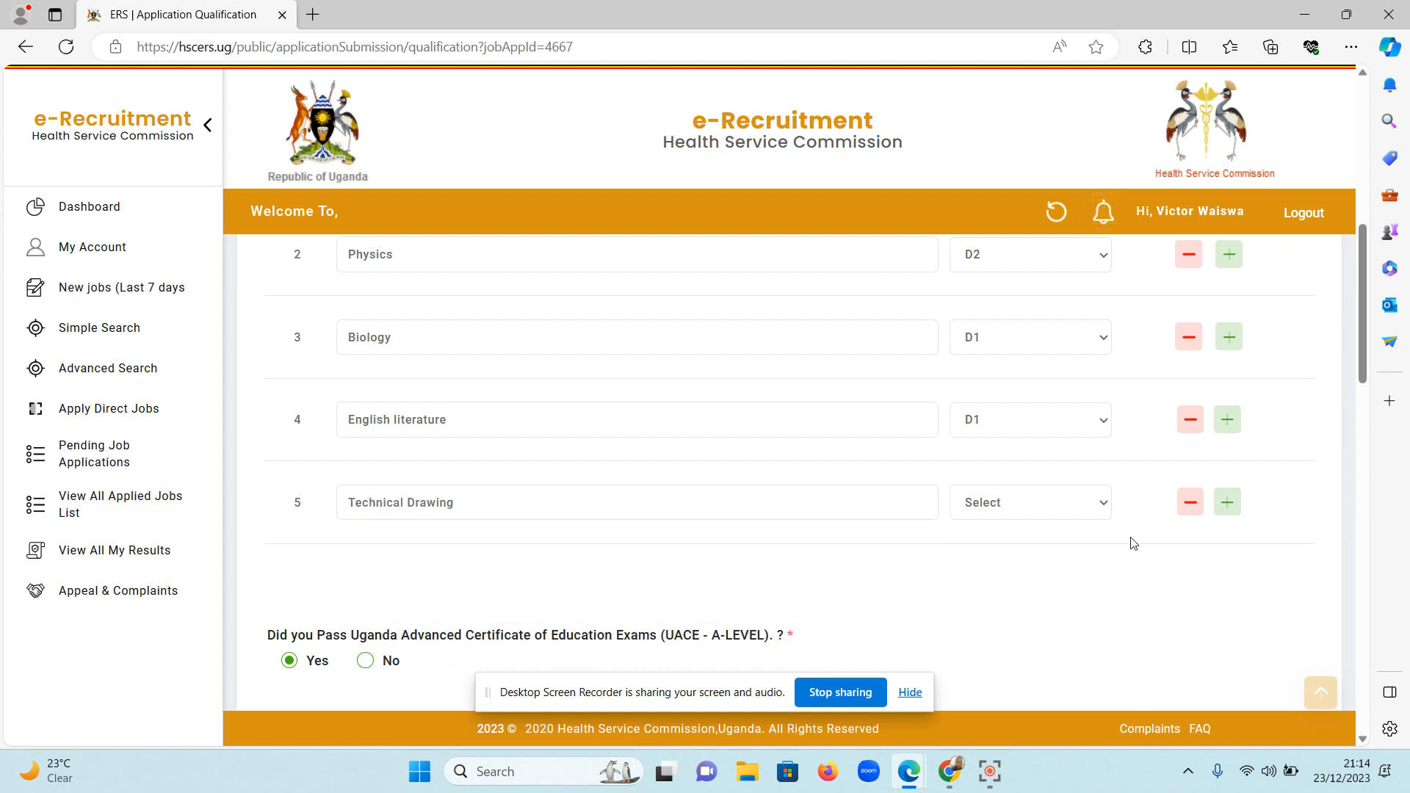
{"action": "left_click", "coordinate": [1099, 509]}
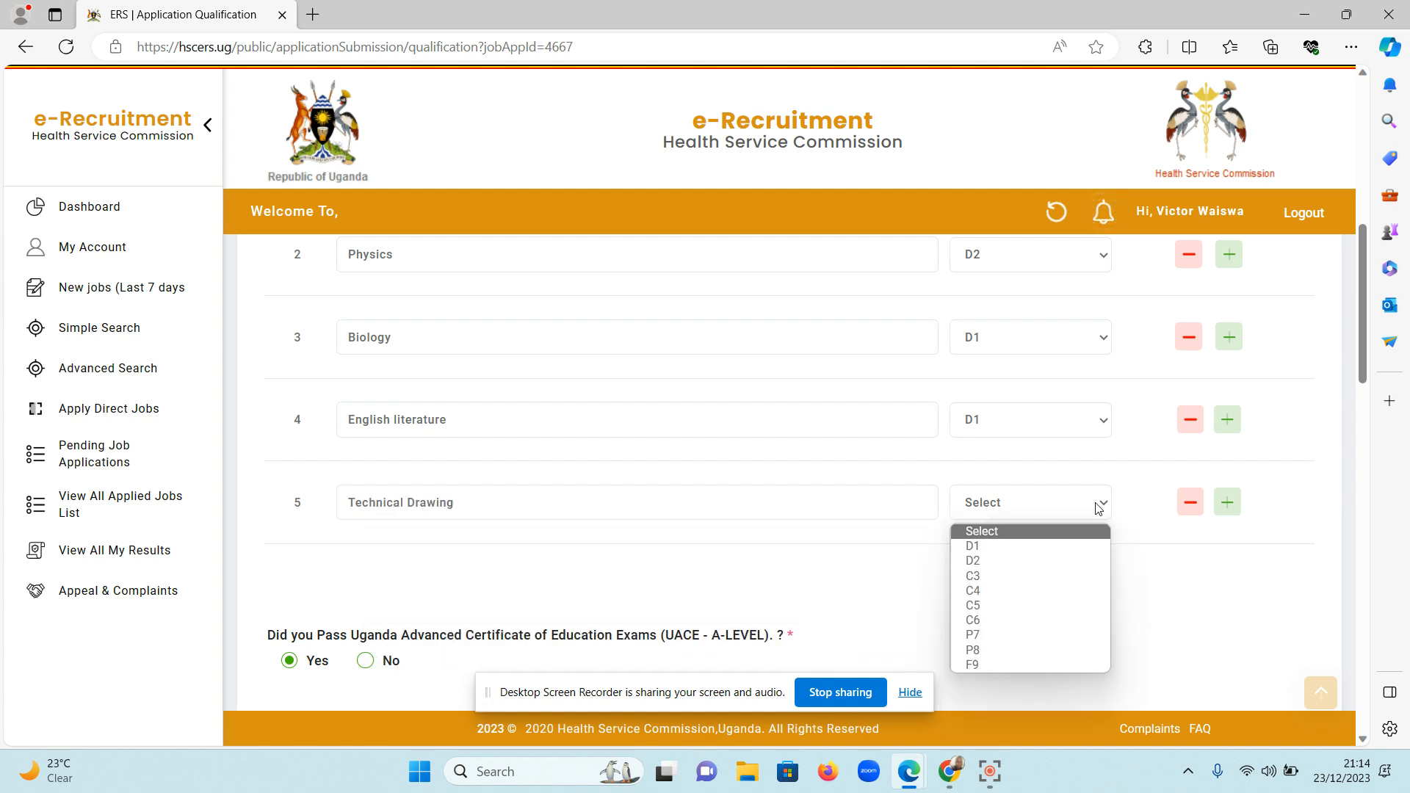
{"action": "left_click", "coordinate": [1016, 551]}
Remove the Physics row from the UCE subjects table.
{"action": "scroll", "coordinate": [1013, 589], "scroll_direction": "down", "scroll_amount": 4}
{"action": "scroll", "coordinate": [1013, 590], "scroll_direction": "up", "scroll_amount": 4}
{"action": "scroll", "coordinate": [1013, 590], "scroll_direction": "up", "scroll_amount": 3}
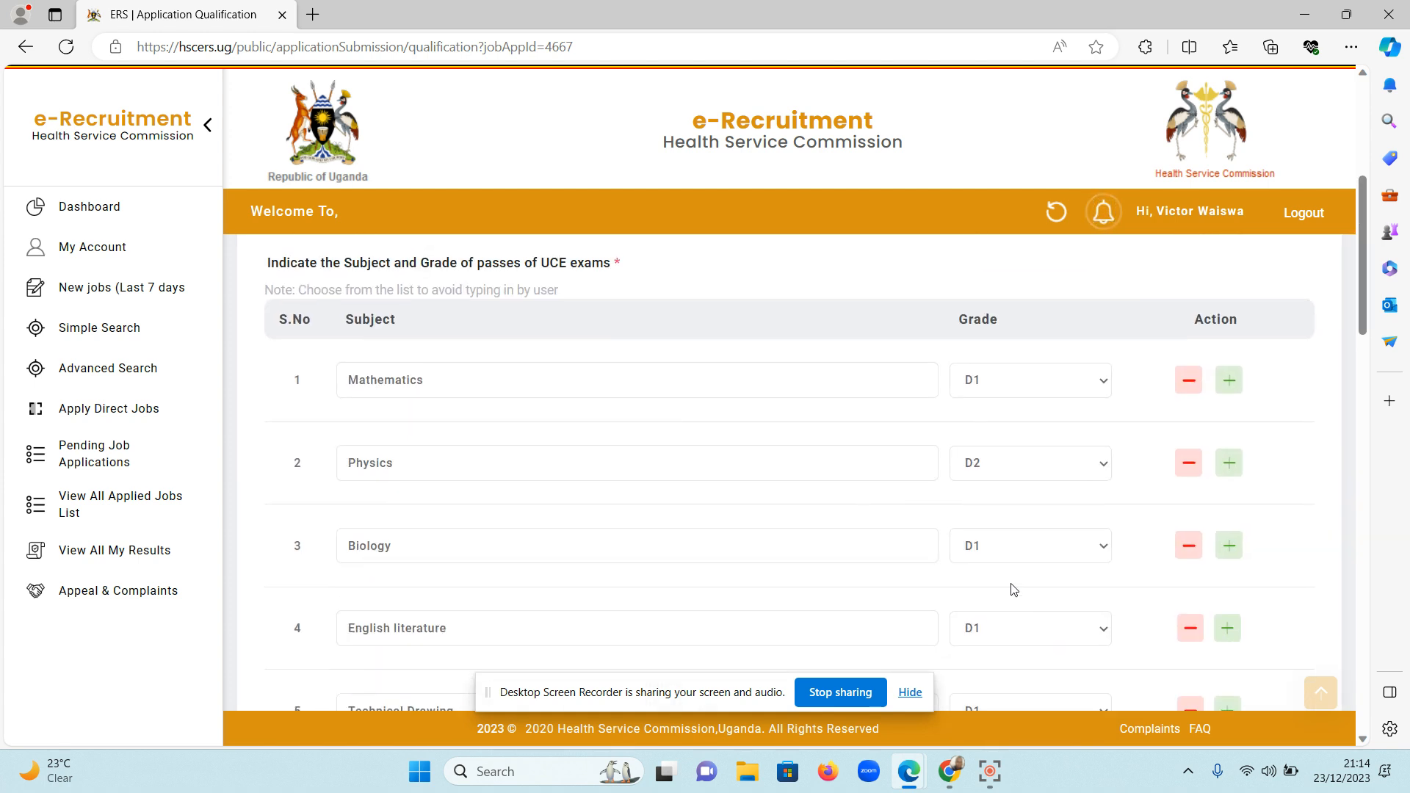
{"action": "left_click", "coordinate": [1187, 463]}
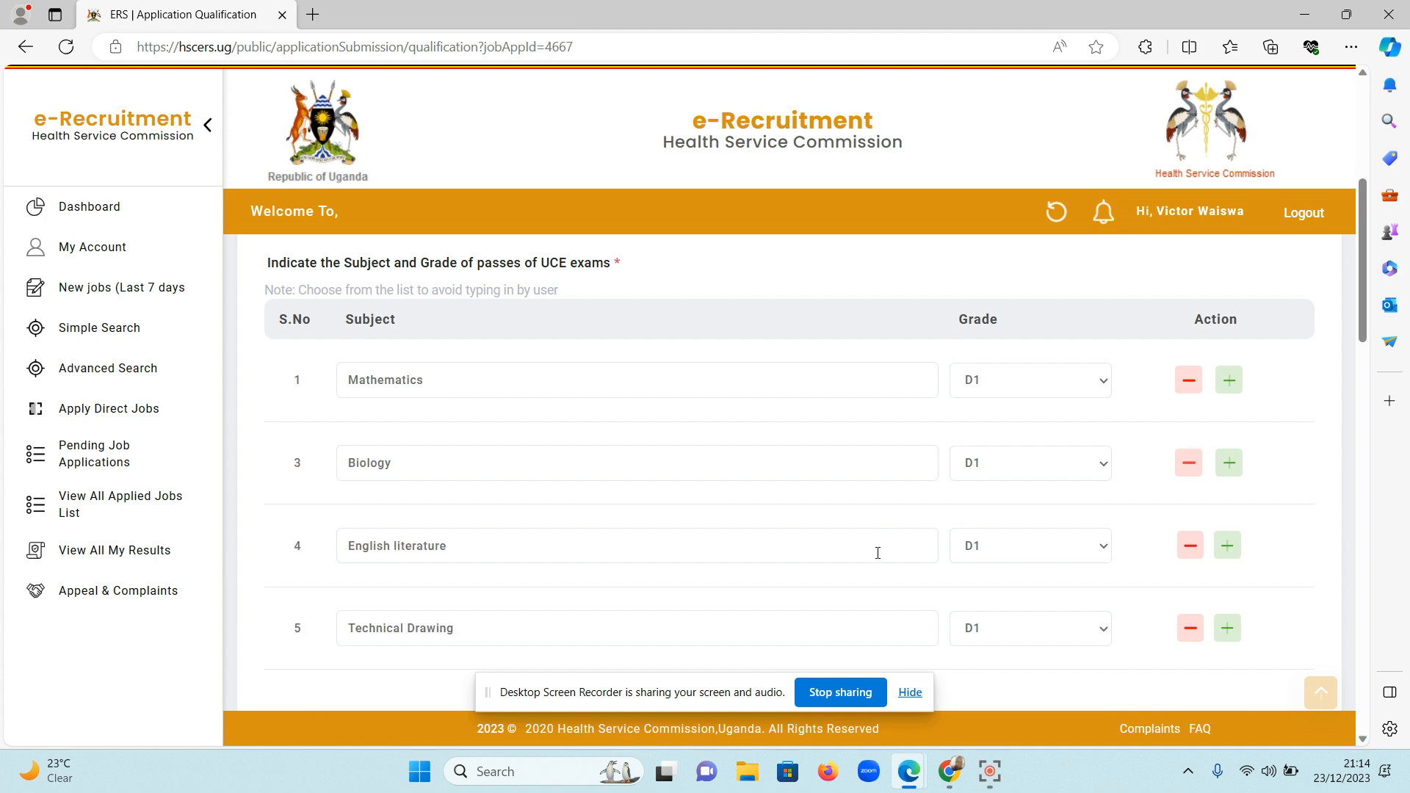
Review the UACE A-Level details and the attachments and rows listed under Schools/Institutions Attended.
{"action": "scroll", "coordinate": [1030, 551], "scroll_direction": "down", "scroll_amount": 6}
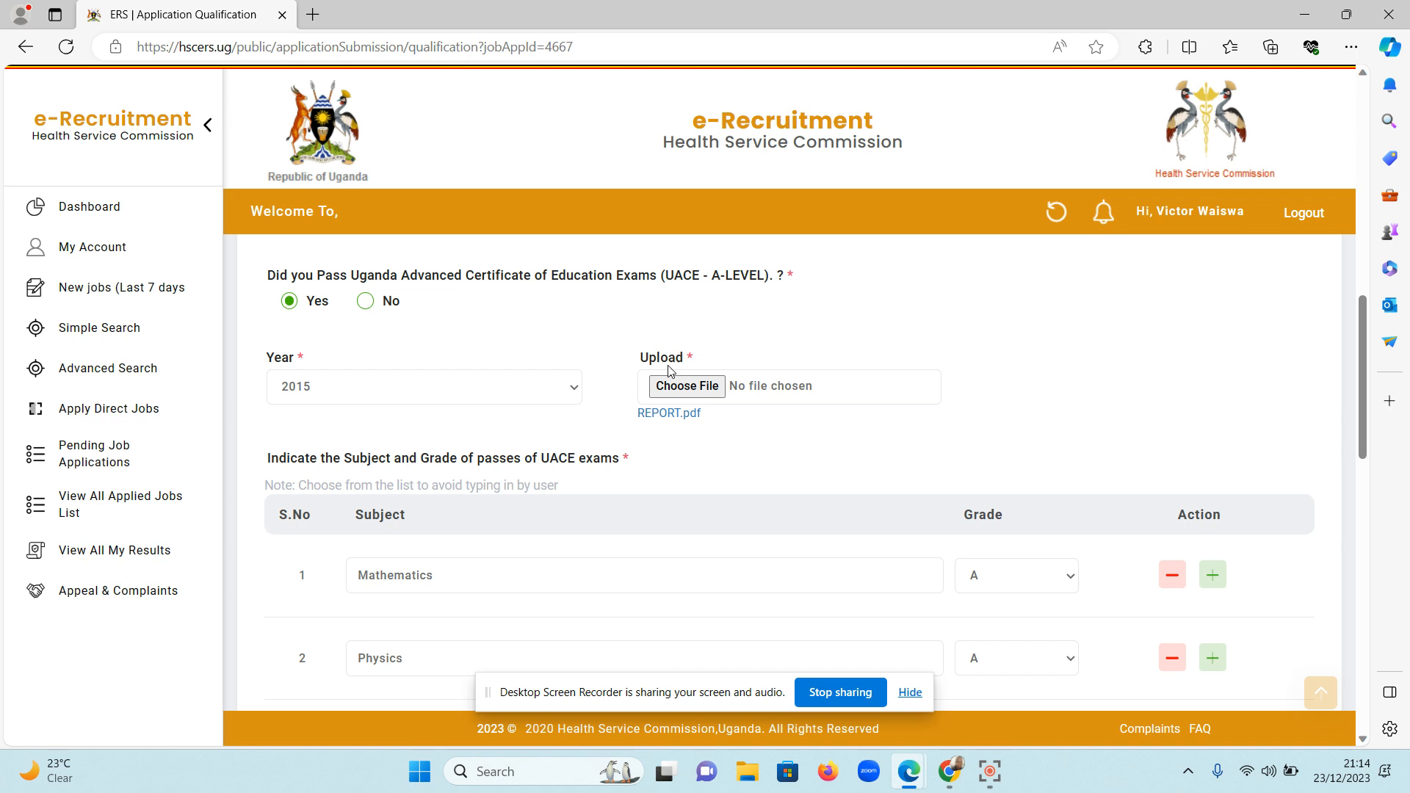
{"action": "scroll", "coordinate": [710, 441], "scroll_direction": "down", "scroll_amount": 2}
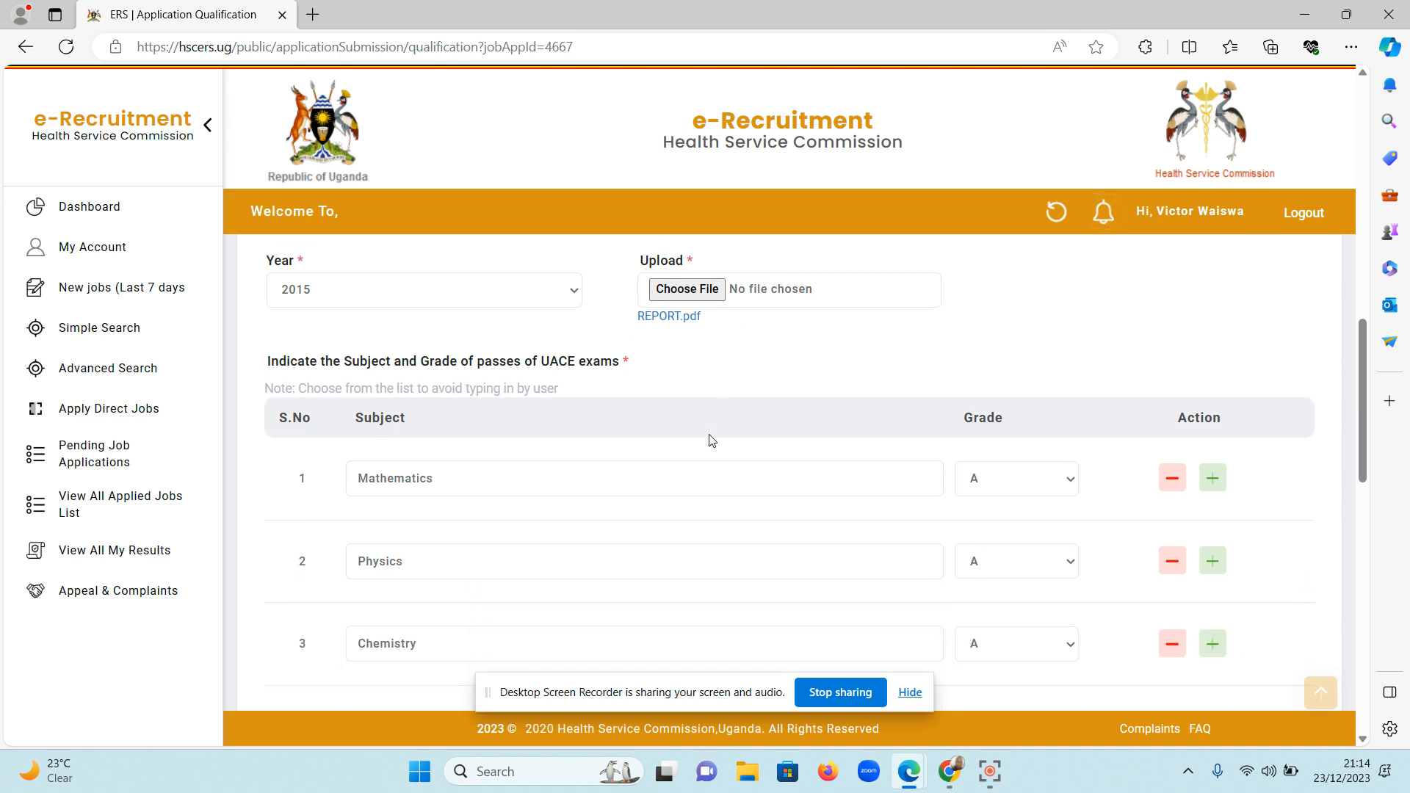
{"action": "scroll", "coordinate": [710, 434], "scroll_direction": "down", "scroll_amount": 2}
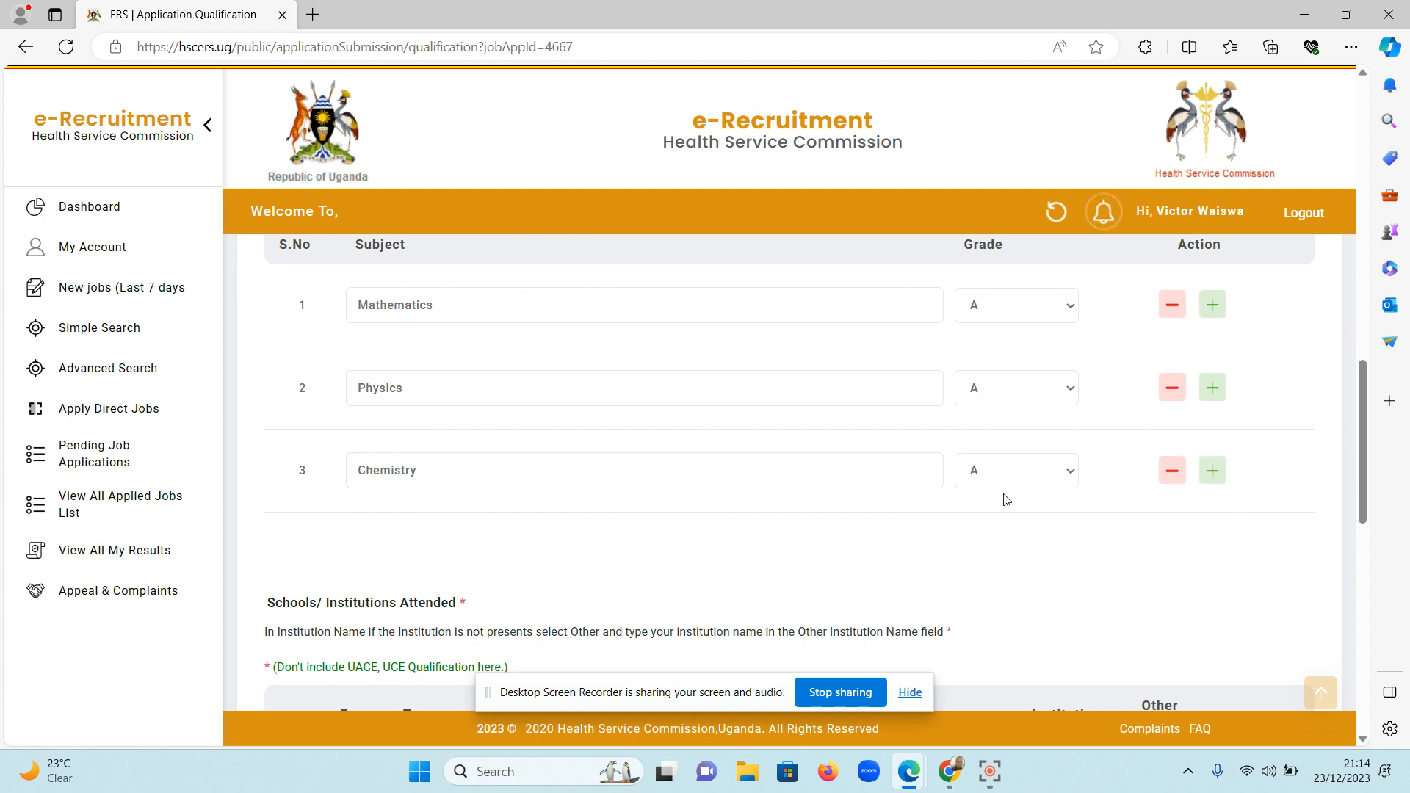
{"action": "scroll", "coordinate": [1004, 498], "scroll_direction": "down", "scroll_amount": 3}
{"action": "scroll", "coordinate": [1004, 498], "scroll_direction": "down", "scroll_amount": 5}
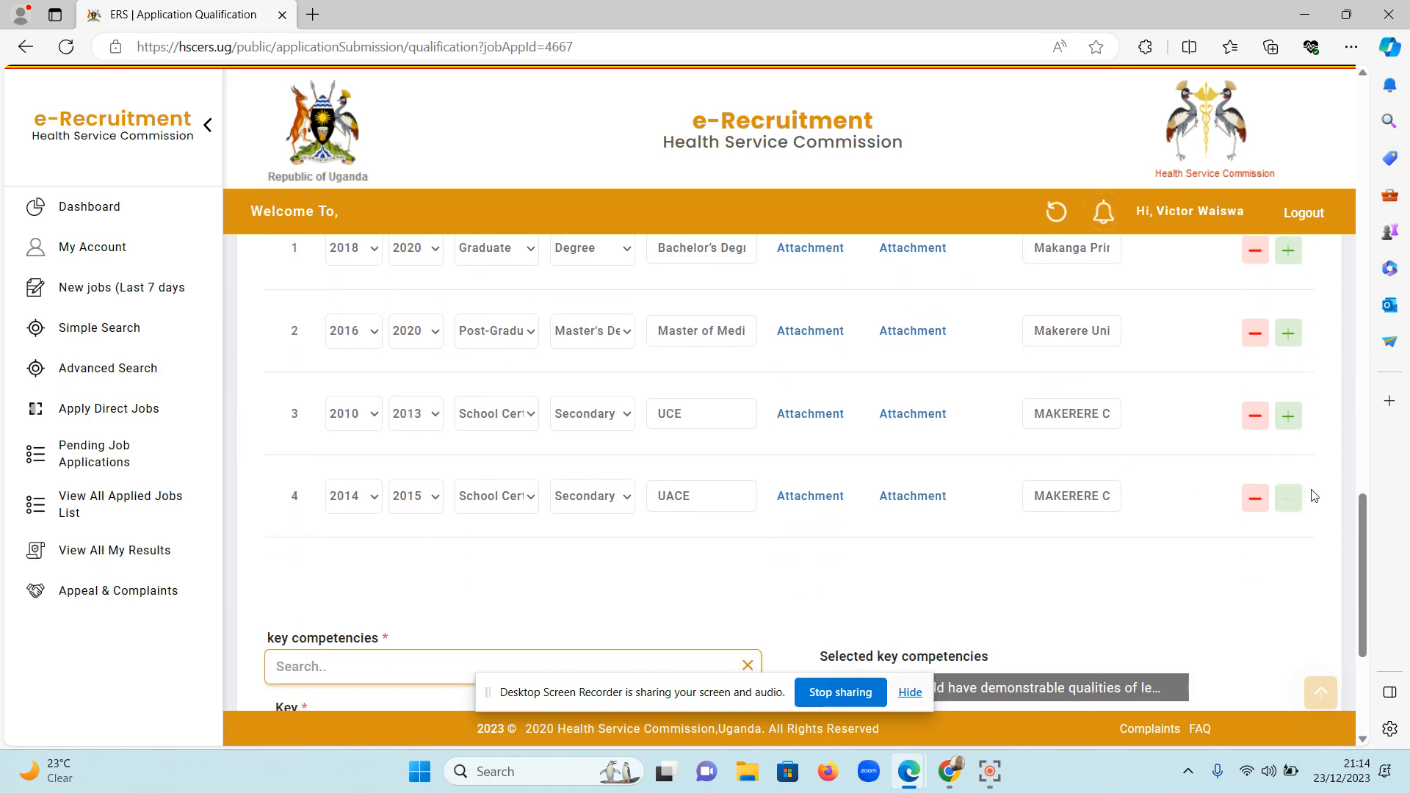
{"action": "scroll", "coordinate": [1168, 440], "scroll_direction": "up", "scroll_amount": 2}
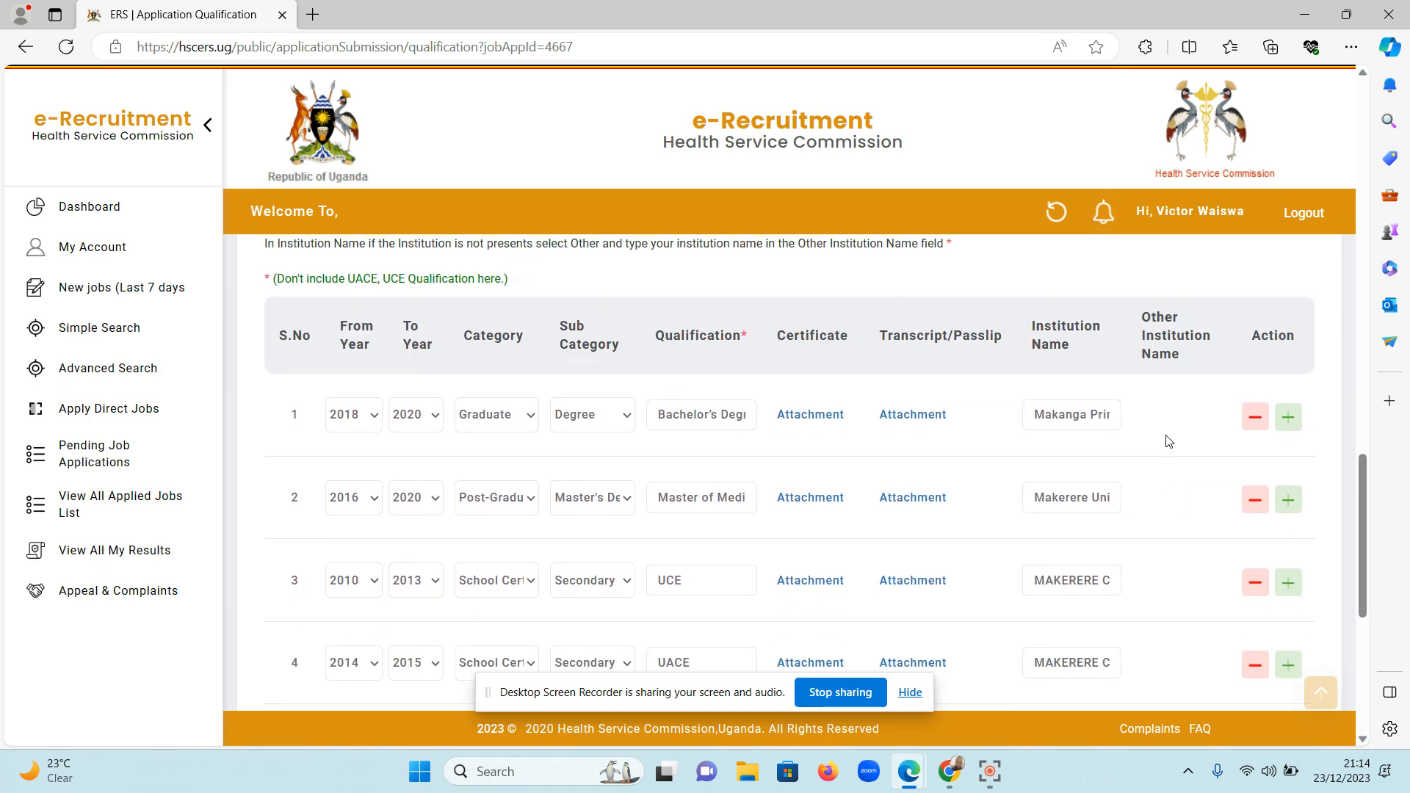
{"action": "scroll", "coordinate": [1168, 440], "scroll_direction": "down", "scroll_amount": 1}
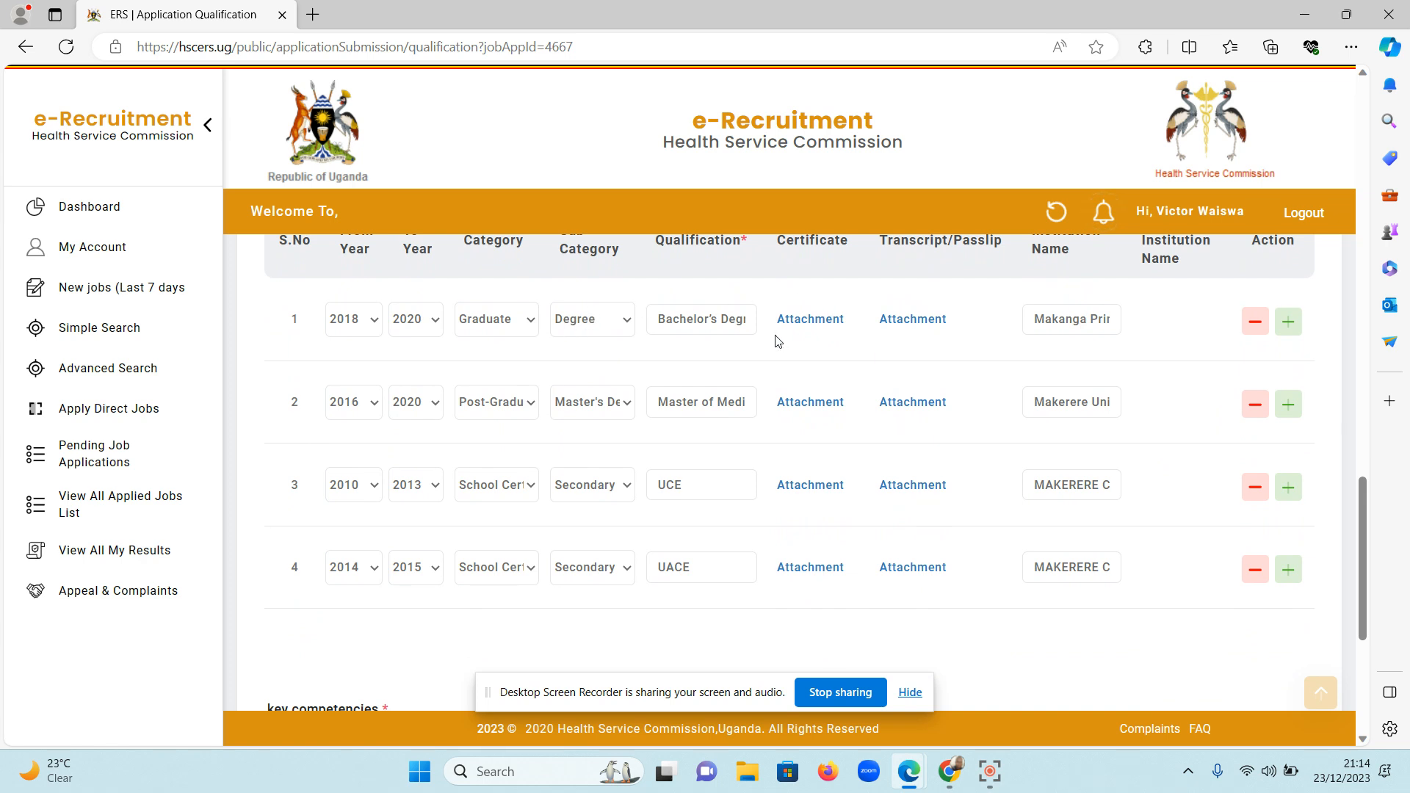
{"action": "scroll", "coordinate": [919, 351], "scroll_direction": "up", "scroll_amount": 1}
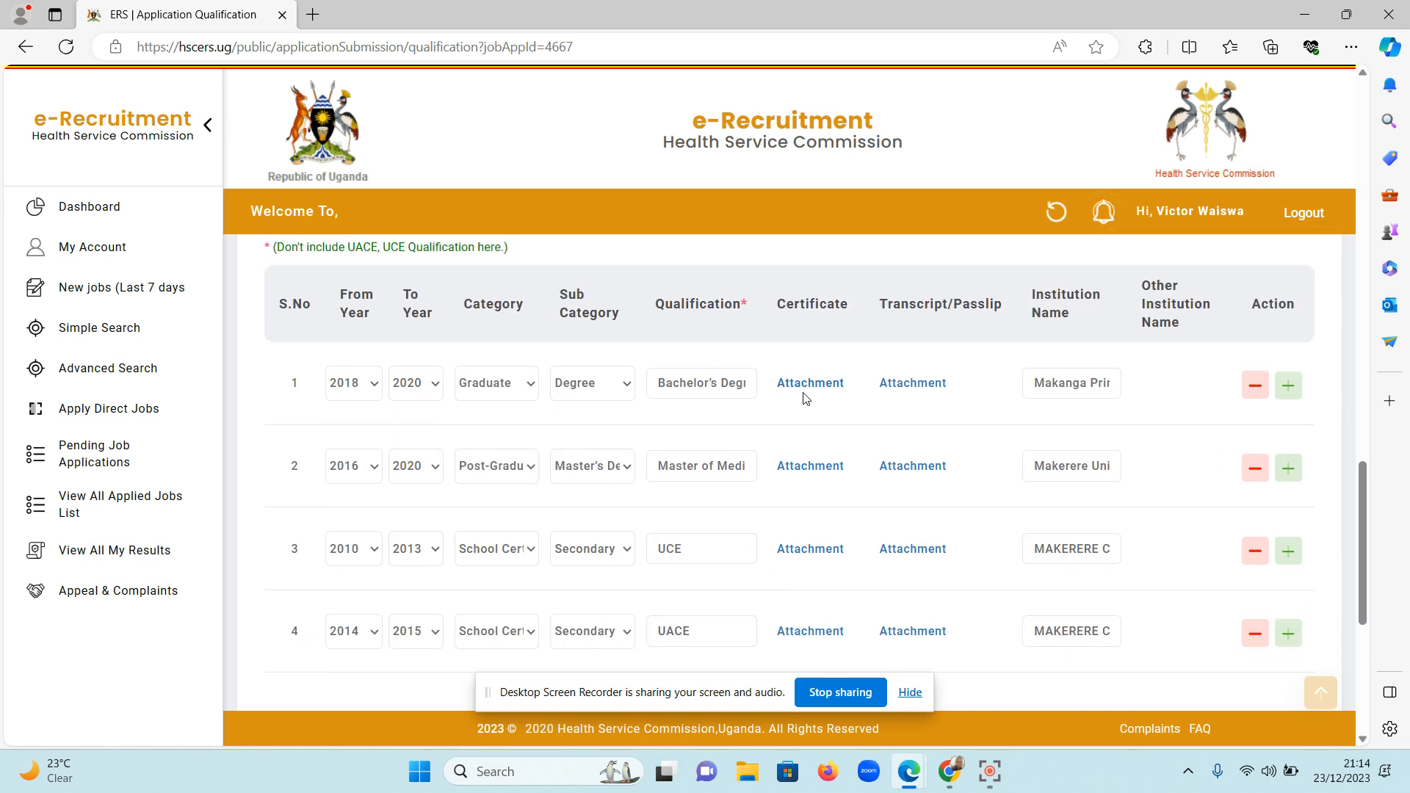
{"action": "scroll", "coordinate": [834, 422], "scroll_direction": "down", "scroll_amount": 1}
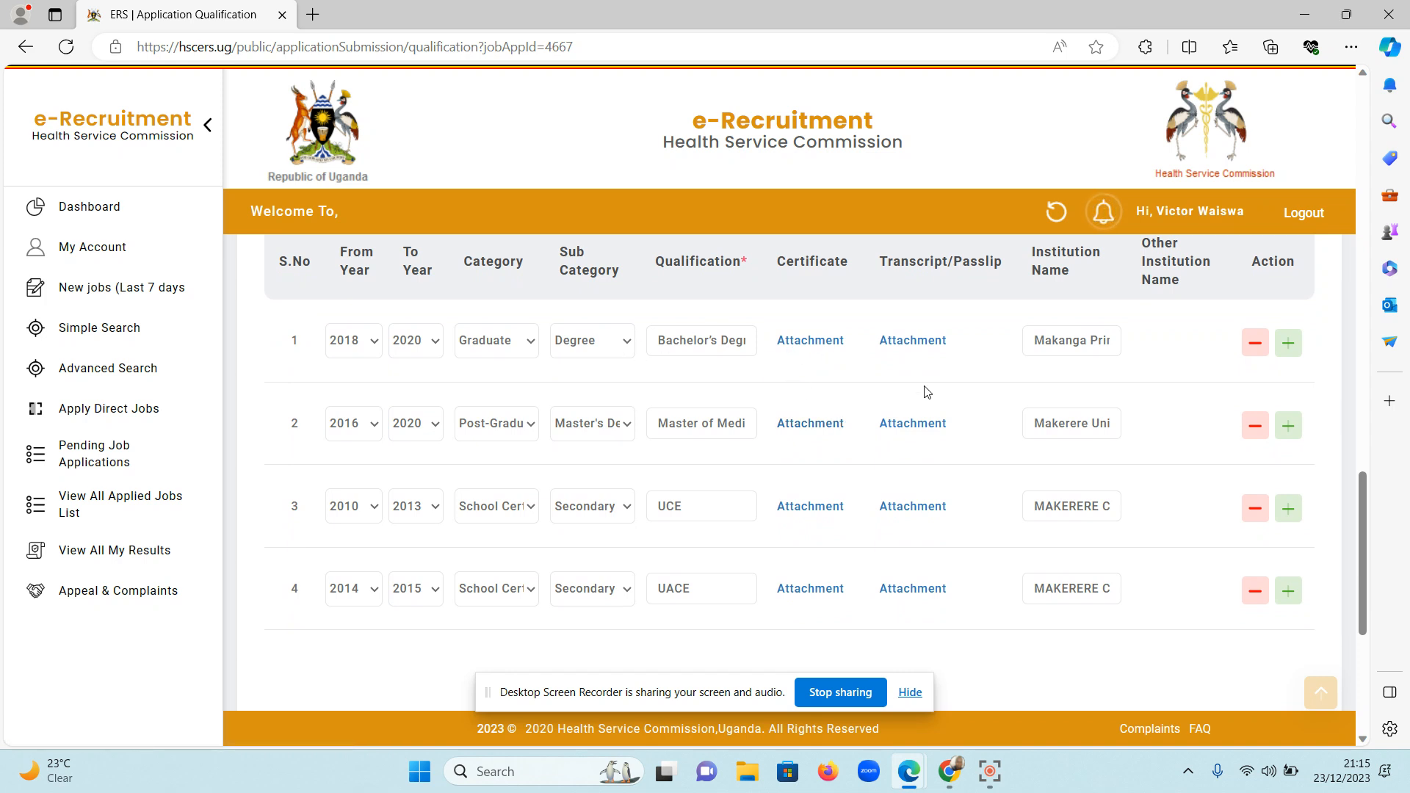
{"action": "scroll", "coordinate": [926, 393], "scroll_direction": "down", "scroll_amount": 1}
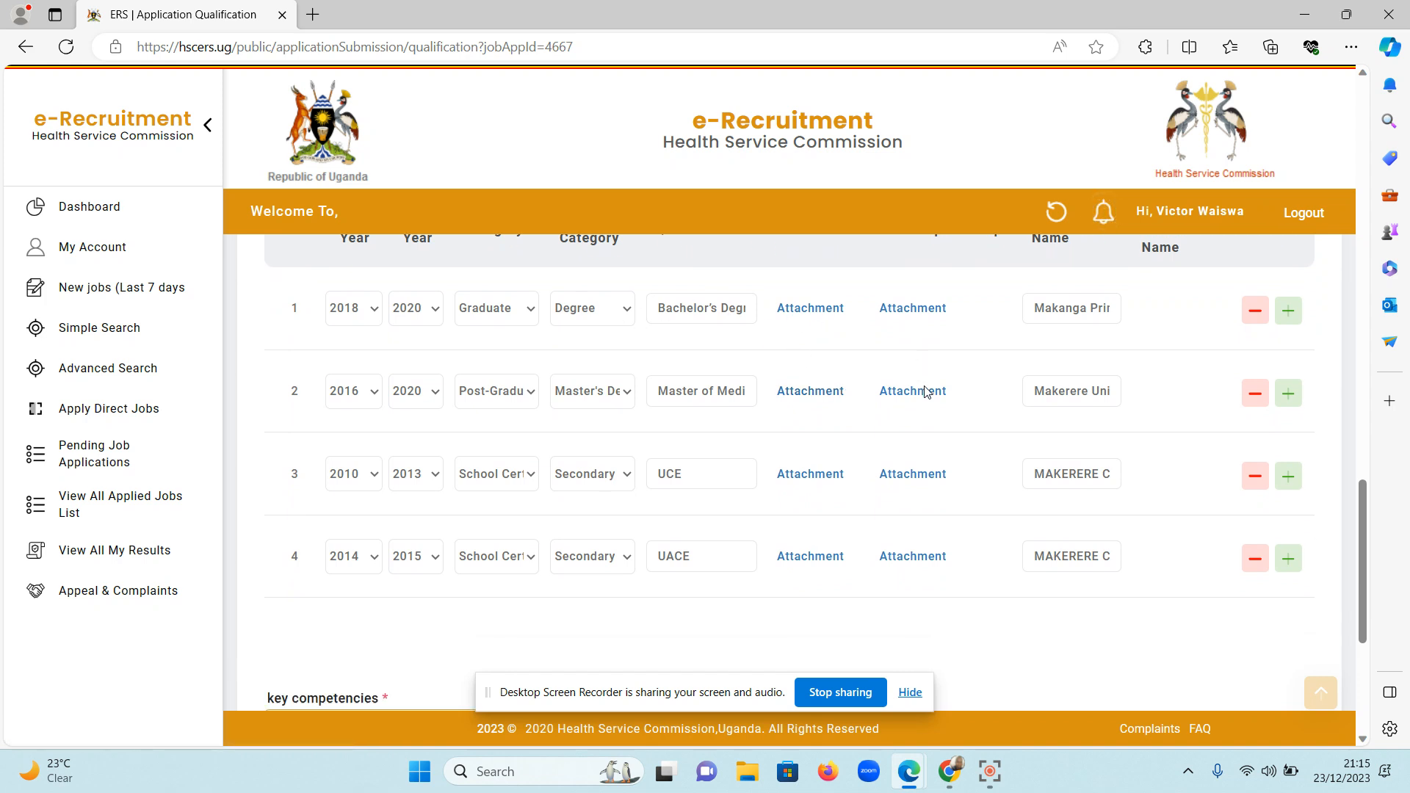
Add a fifth row to Schools/Institutions Attended covering the years 2018 to 2020.
{"action": "left_click", "coordinate": [1284, 561]}
{"action": "scroll", "coordinate": [903, 487], "scroll_direction": "down", "scroll_amount": 2}
{"action": "scroll", "coordinate": [903, 487], "scroll_direction": "up", "scroll_amount": 2}
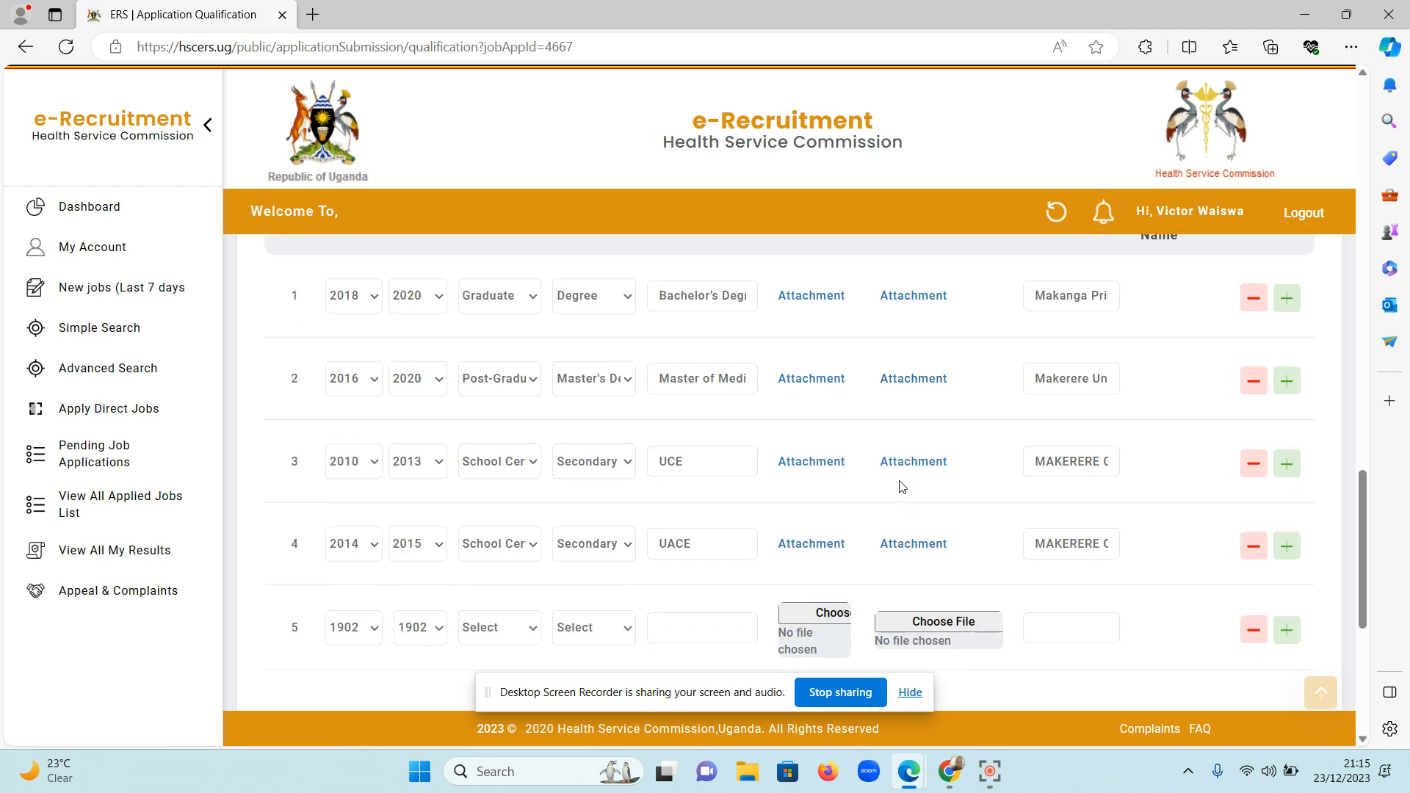
{"action": "left_click", "coordinate": [358, 629]}
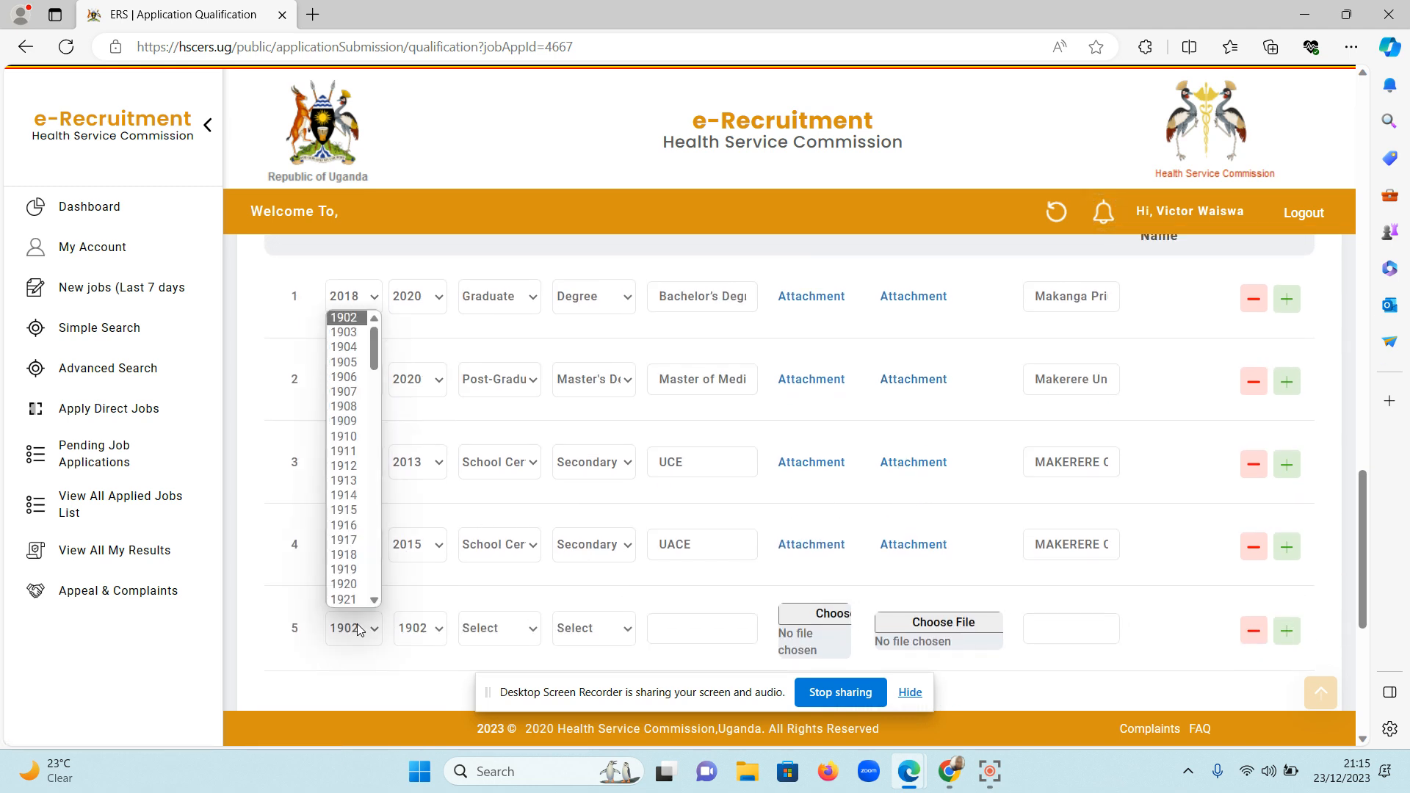
{"action": "scroll", "coordinate": [364, 514], "scroll_direction": "down", "scroll_amount": 20}
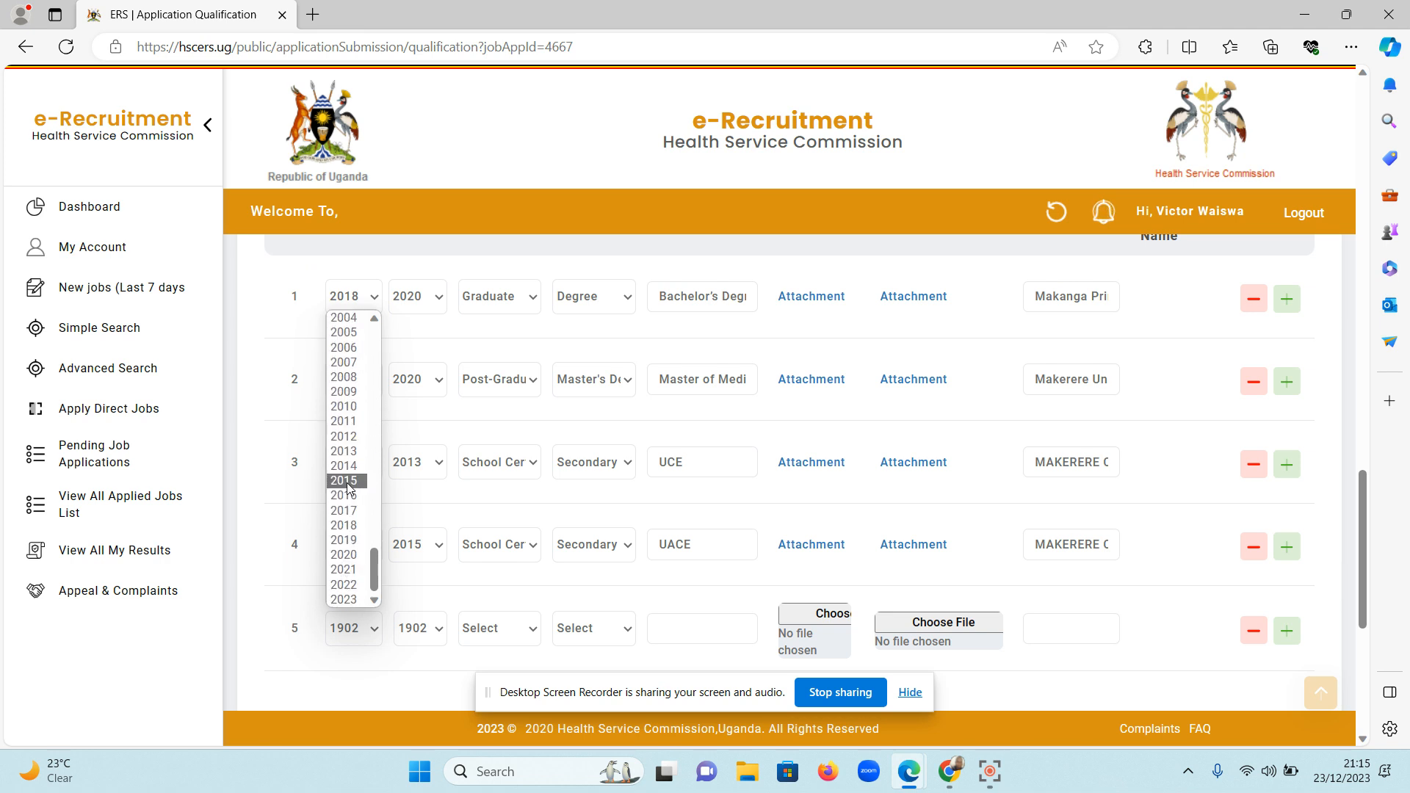
{"action": "left_click", "coordinate": [357, 525]}
{"action": "left_click", "coordinate": [427, 633]}
{"action": "scroll", "coordinate": [425, 564], "scroll_direction": "down", "scroll_amount": 20}
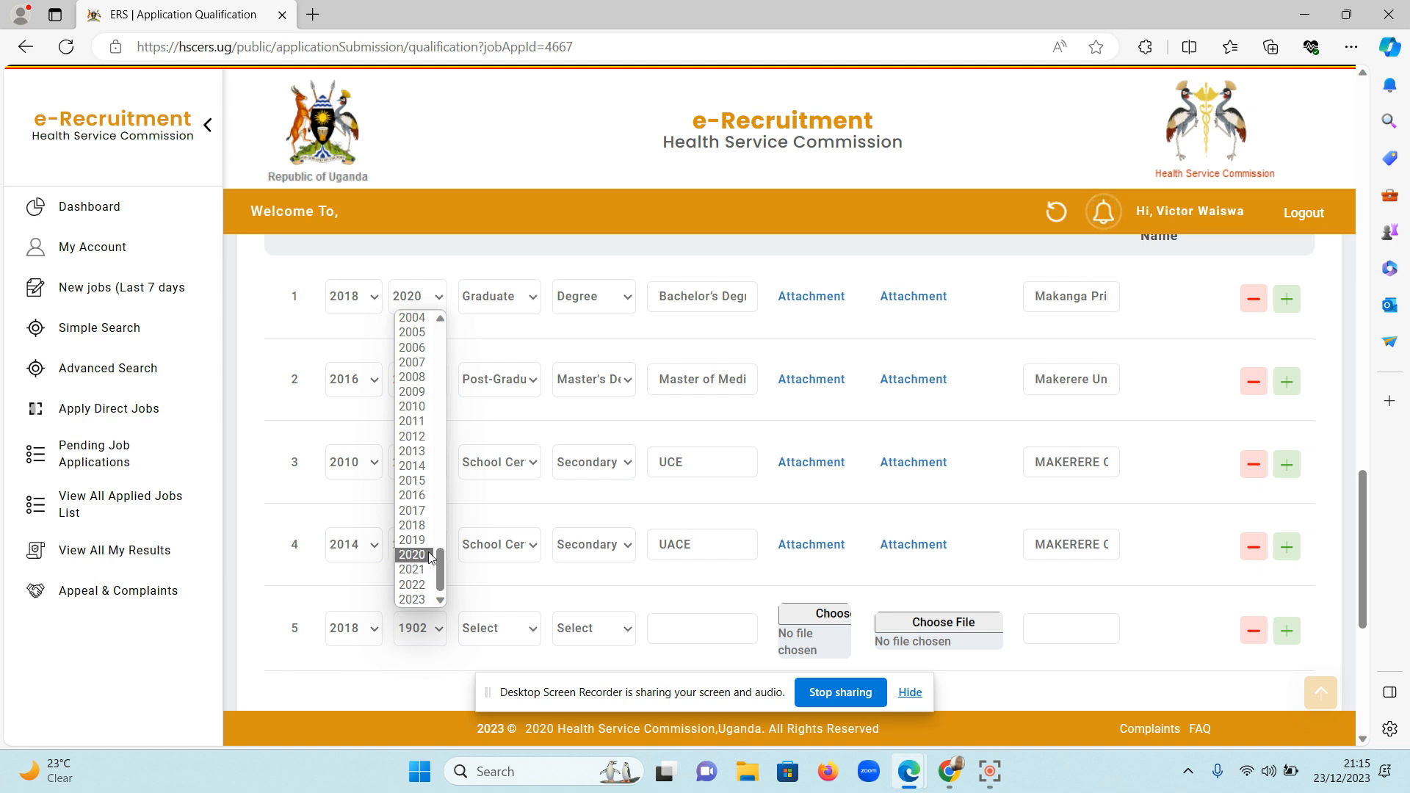
{"action": "left_click", "coordinate": [422, 555]}
Set the fifth institution row's category to Graduate and its sub category to Degree.
{"action": "left_click", "coordinate": [524, 631]}
{"action": "scroll", "coordinate": [494, 560], "scroll_direction": "down", "scroll_amount": 2}
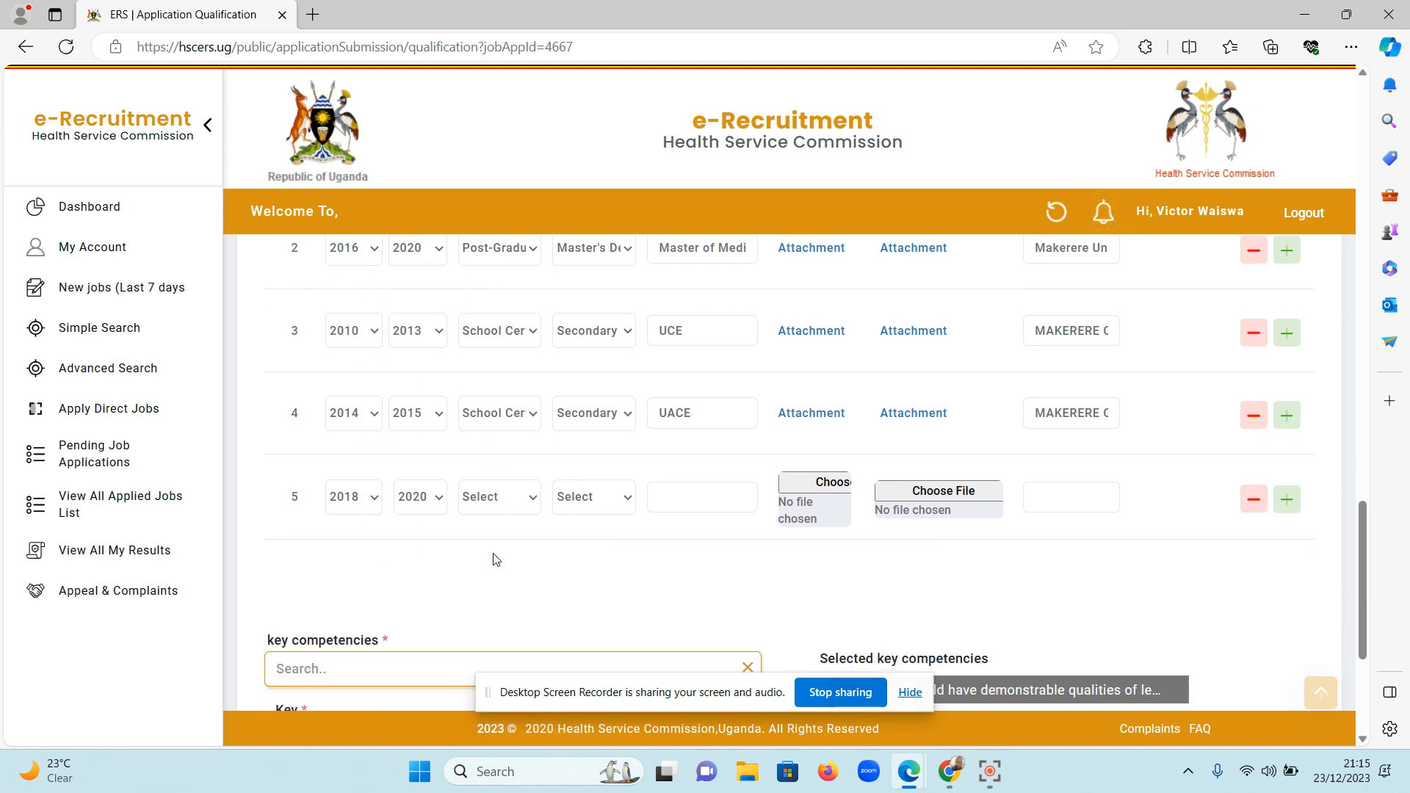
{"action": "left_click", "coordinate": [536, 505]}
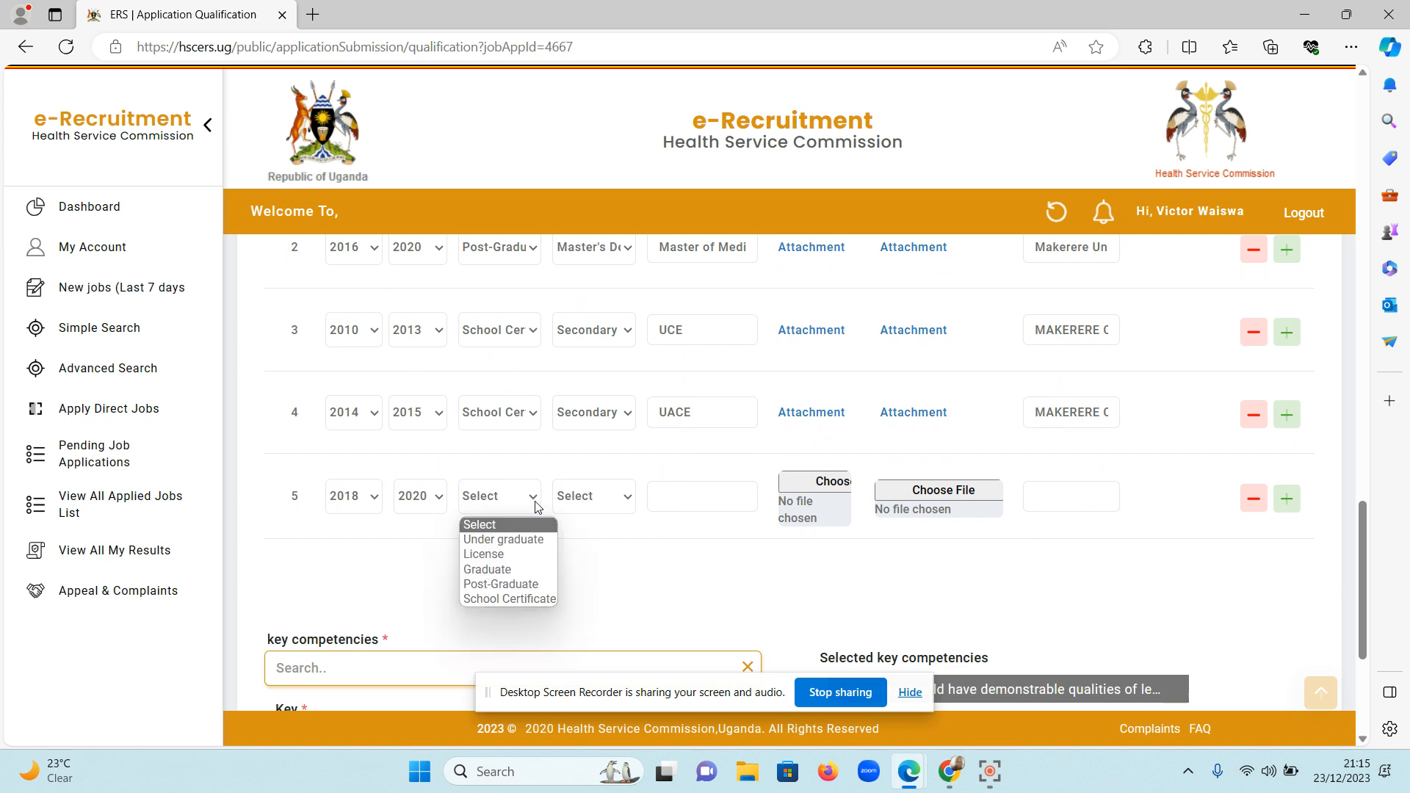
{"action": "left_click", "coordinate": [526, 569]}
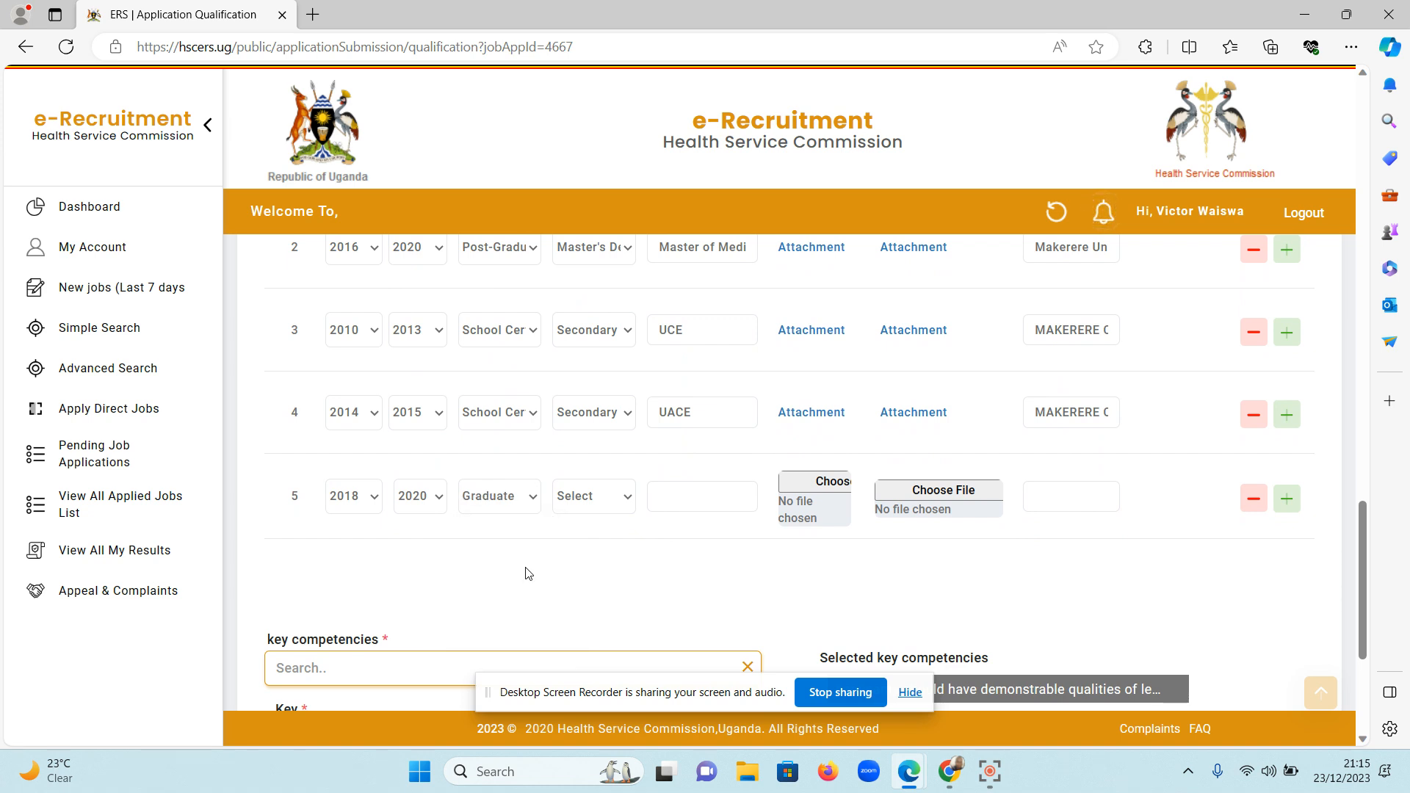
{"action": "left_click", "coordinate": [605, 500]}
{"action": "left_click", "coordinate": [596, 539]}
Copy the first row's qualification into the fifth row and choose the matching suggestion, Bachelor's Degree in Medical Laboratory Technology.
{"action": "scroll", "coordinate": [696, 492], "scroll_direction": "up", "scroll_amount": 2}
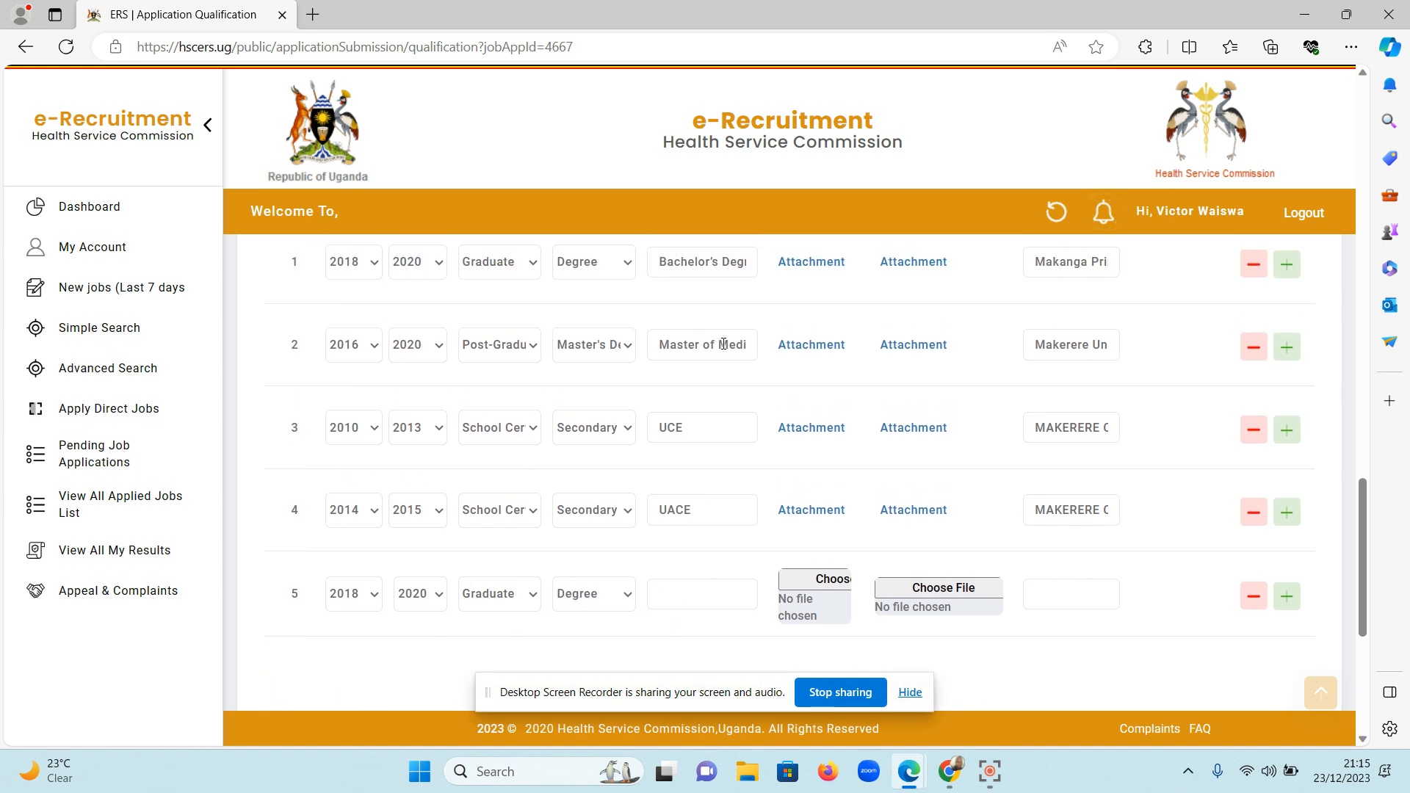
{"action": "triple_click", "coordinate": [731, 262]}
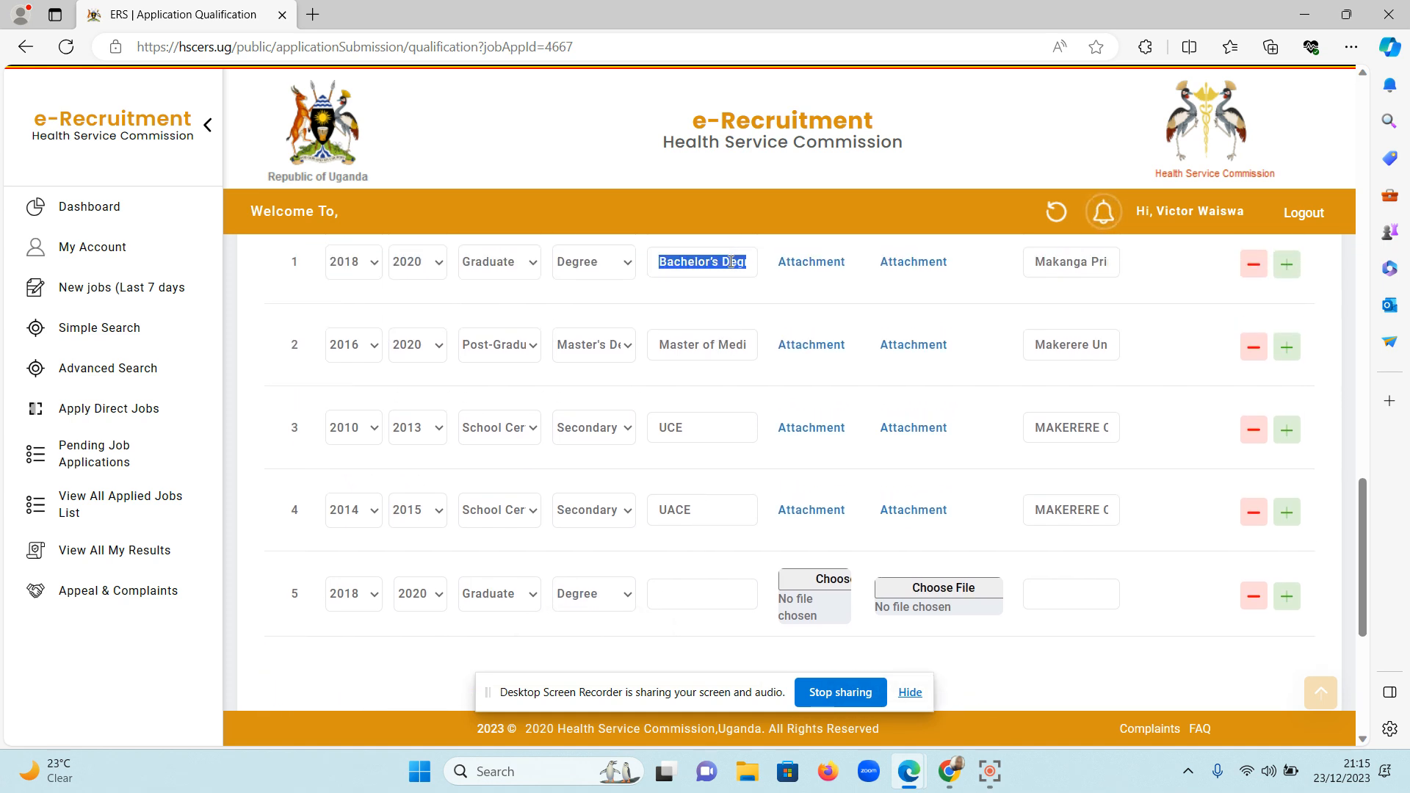
{"action": "key", "text": "ctrl+c"}
{"action": "left_click", "coordinate": [687, 592]}
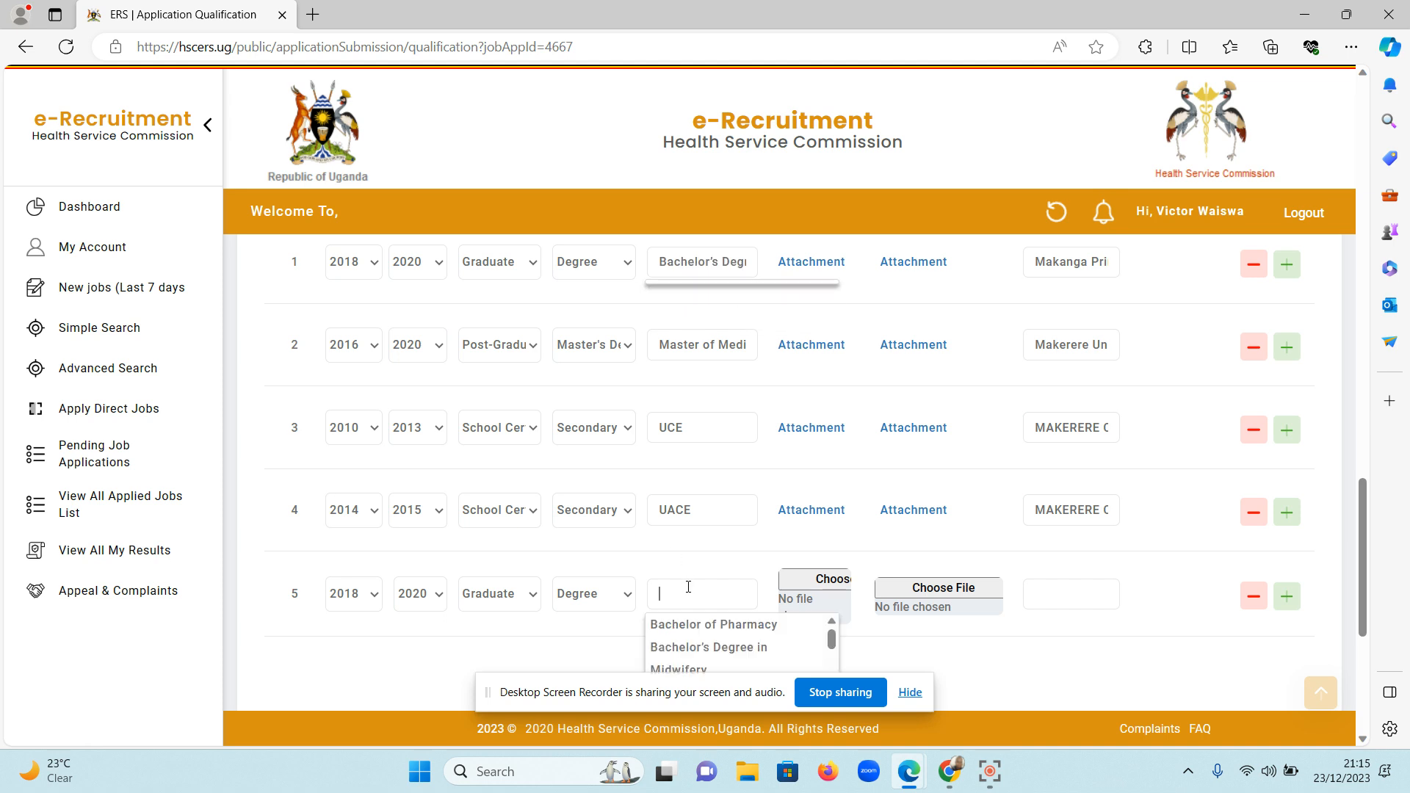
{"action": "key", "text": "ctrl+v"}
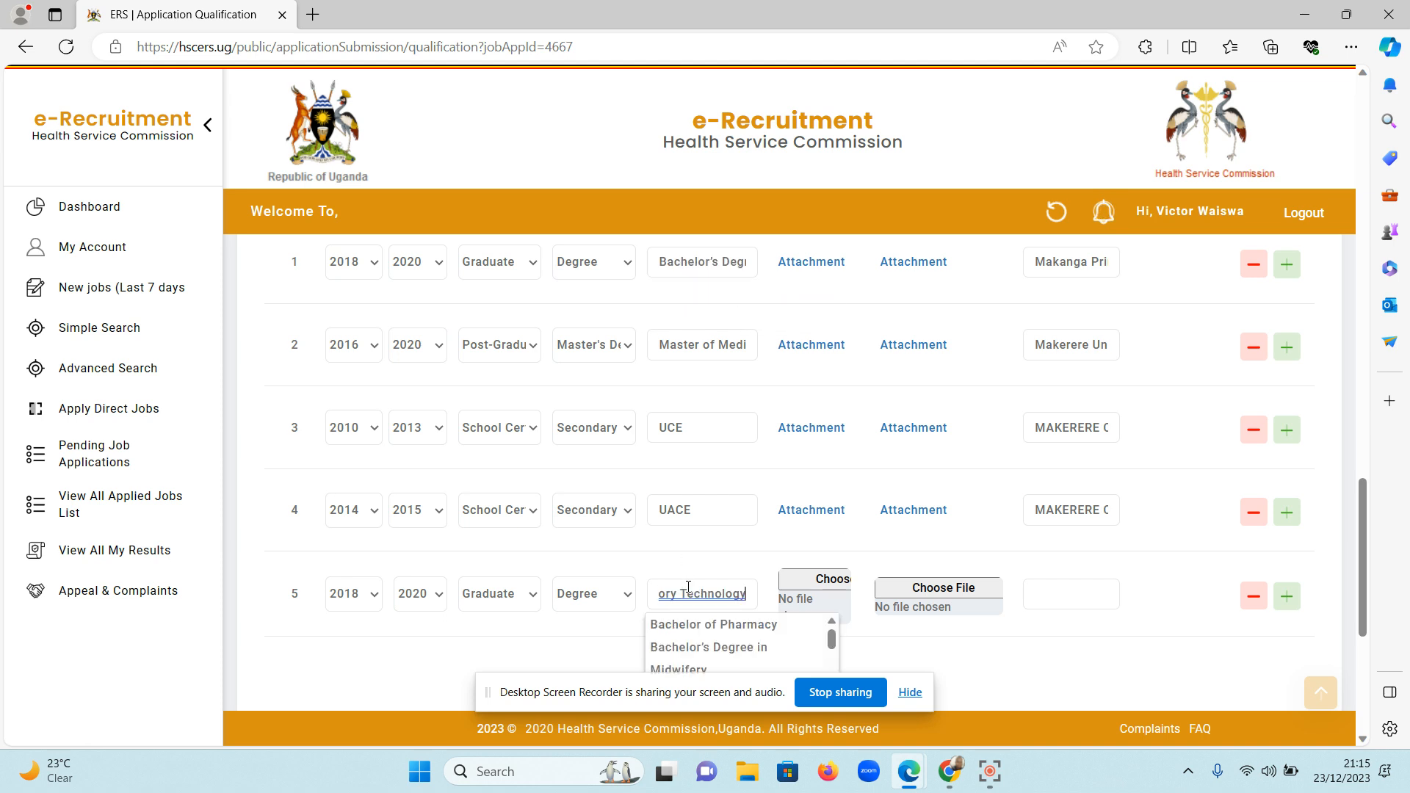
{"action": "left_click", "coordinate": [539, 654]}
{"action": "scroll", "coordinate": [539, 653], "scroll_direction": "down", "scroll_amount": 1}
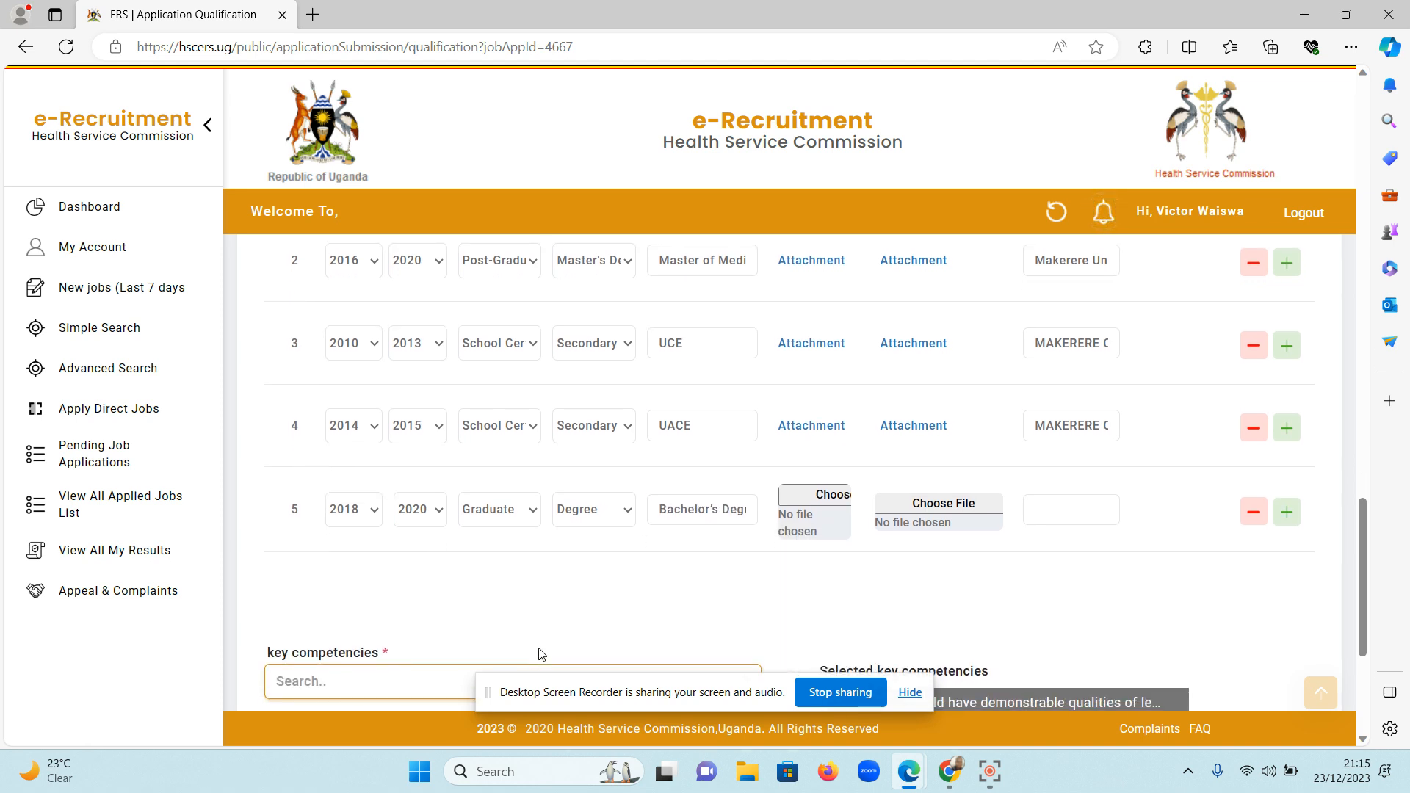
{"action": "left_click", "coordinate": [739, 509]}
{"action": "key", "text": "Right"}
{"action": "key", "text": "Right"}
{"action": "key", "text": "Right"}
{"action": "key", "text": "Right"}
{"action": "key", "text": "Right"}
{"action": "key", "text": "Right"}
{"action": "key", "text": "Right"}
{"action": "key", "text": "Right"}
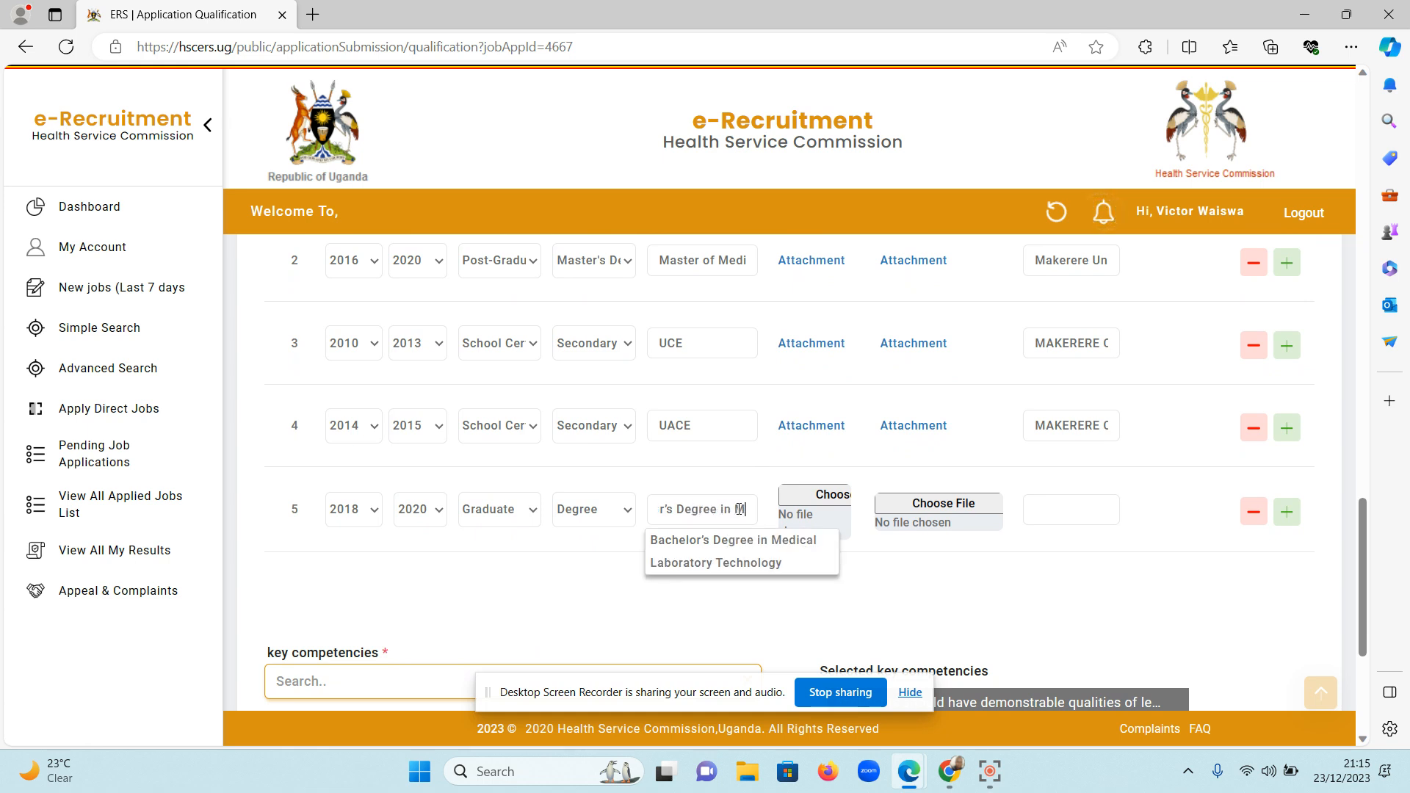
{"action": "left_click", "coordinate": [744, 567]}
Set the fifth institution row's institution name to the suggested entry Makerere University.
{"action": "left_click", "coordinate": [1066, 501]}
{"action": "type", "text": "mak"}
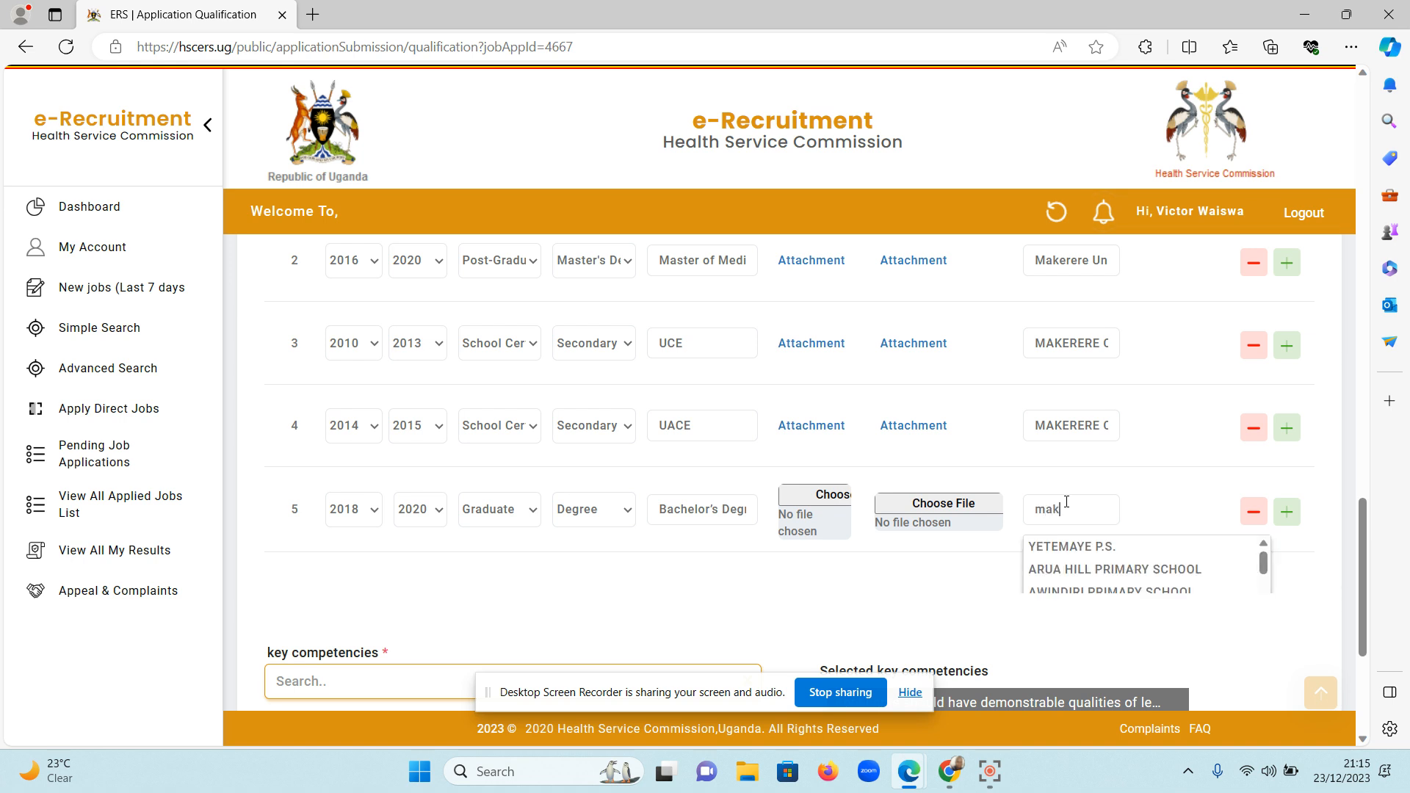
{"action": "type", "text": "erere"}
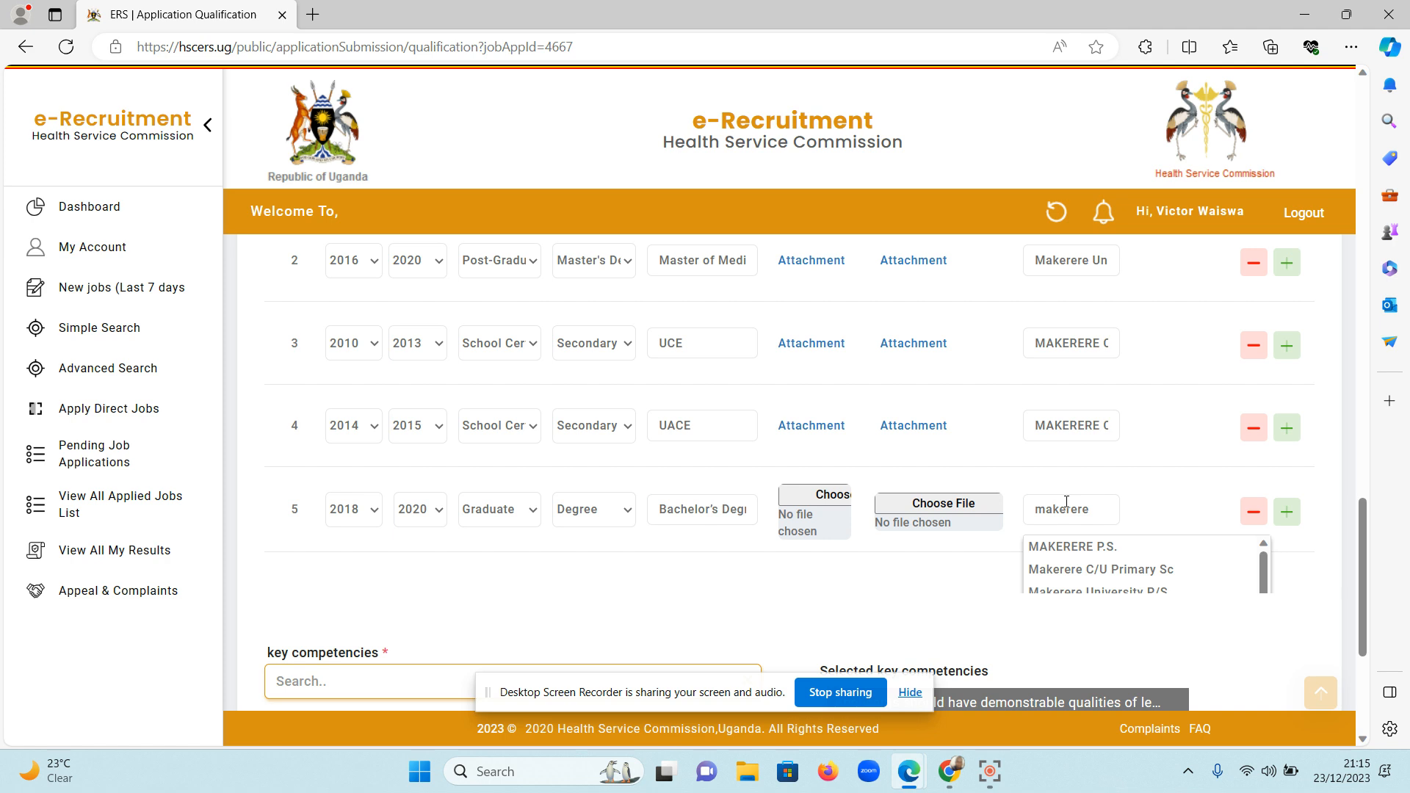
{"action": "scroll", "coordinate": [1105, 584], "scroll_direction": "down", "scroll_amount": 1}
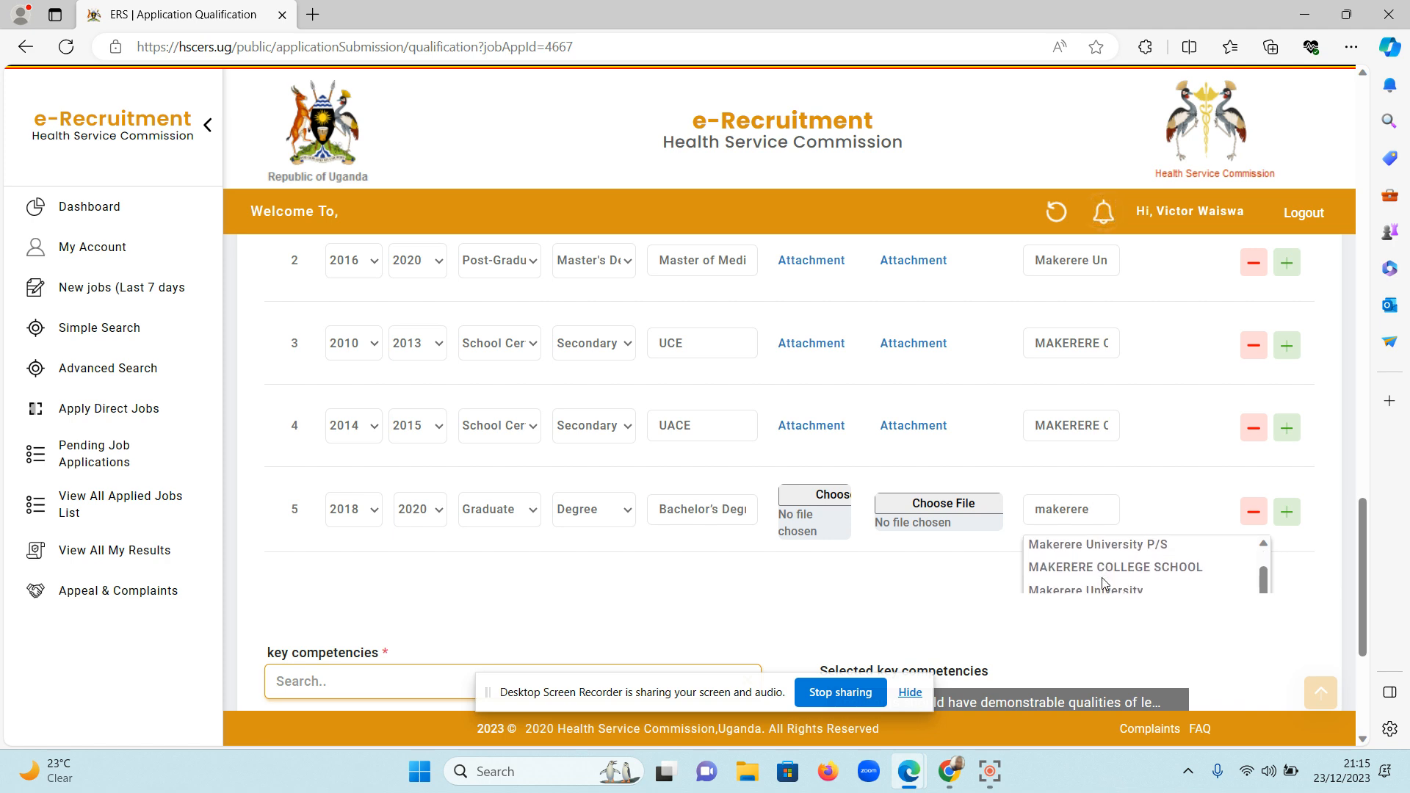
{"action": "scroll", "coordinate": [1105, 583], "scroll_direction": "up", "scroll_amount": 1}
{"action": "scroll", "coordinate": [1142, 577], "scroll_direction": "down", "scroll_amount": 2}
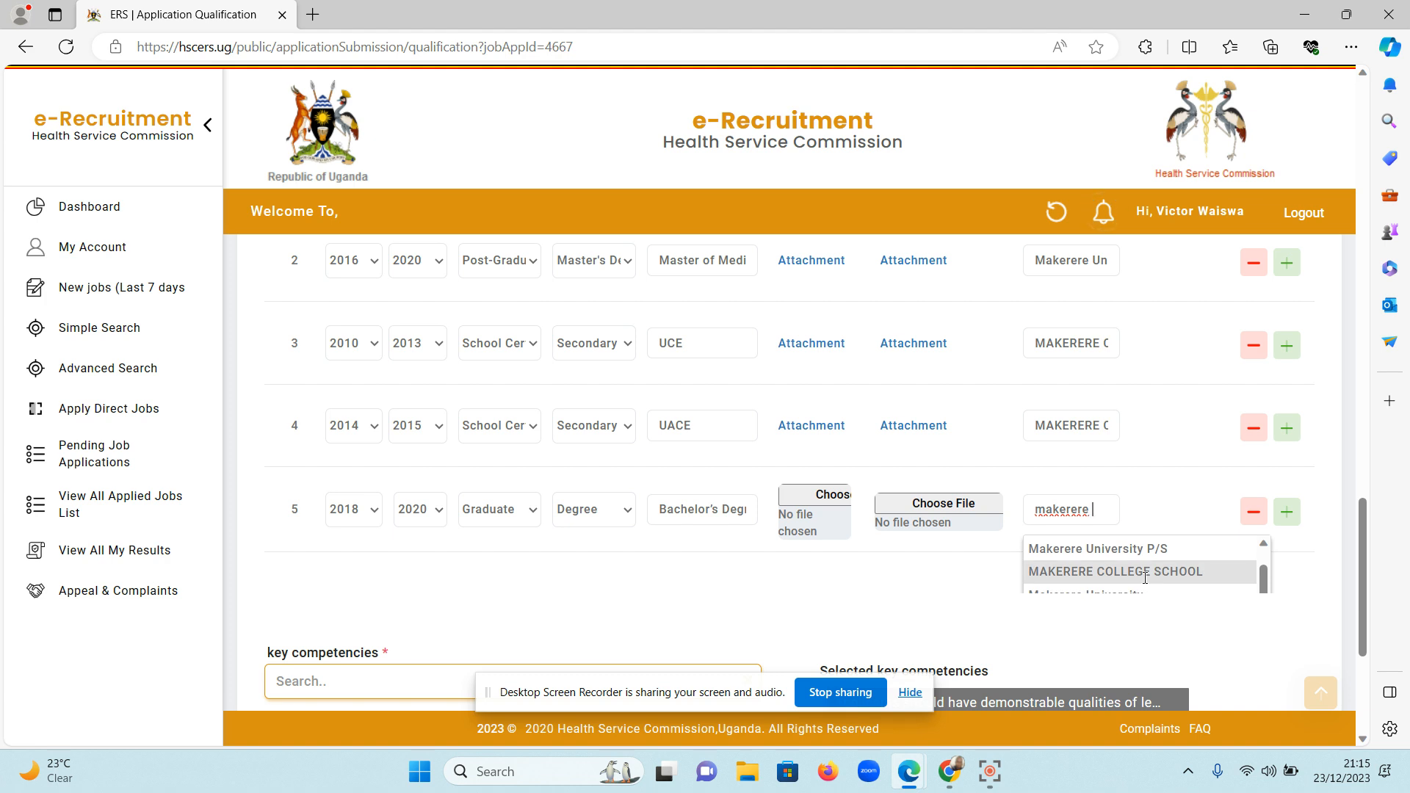
{"action": "type", "text": "niversity"}
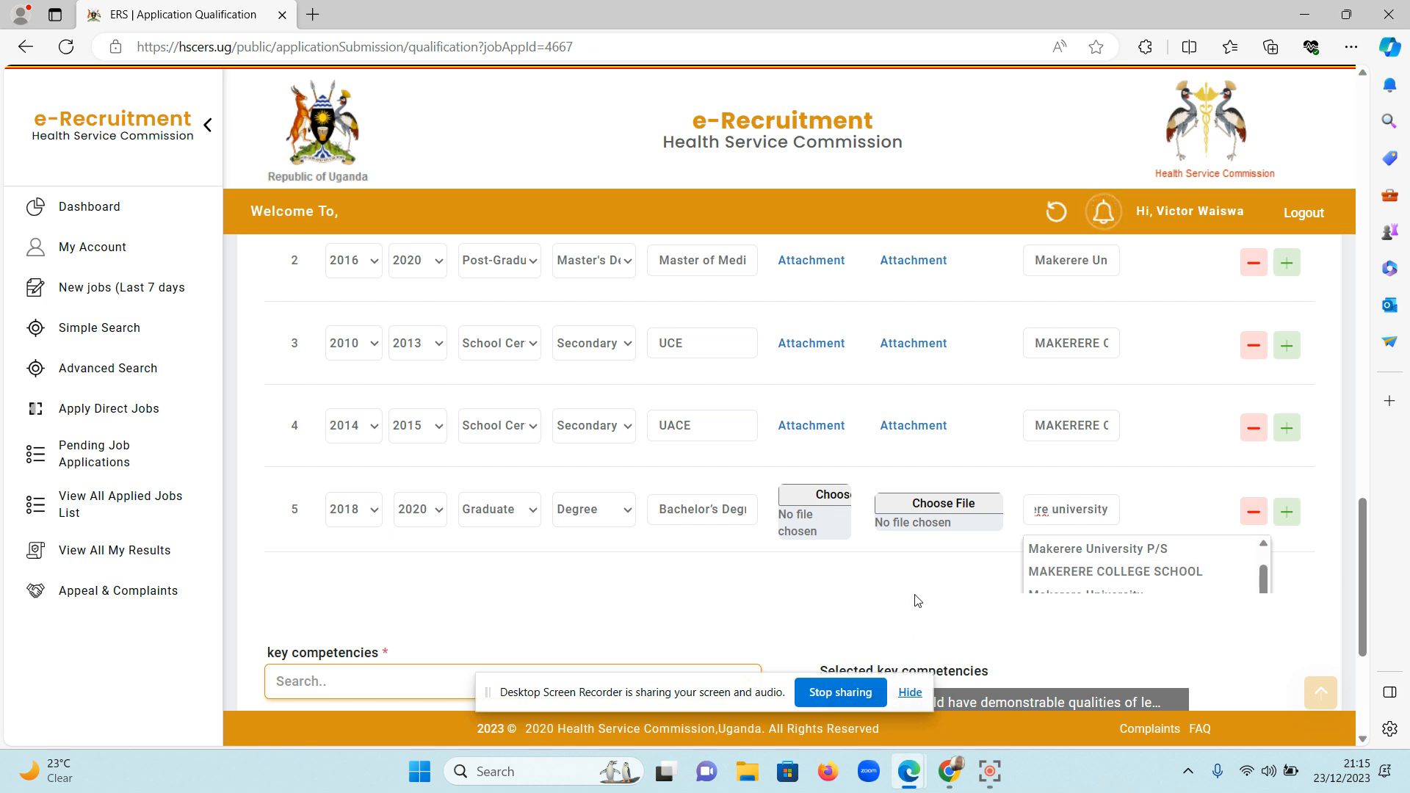
{"action": "left_click", "coordinate": [964, 581]}
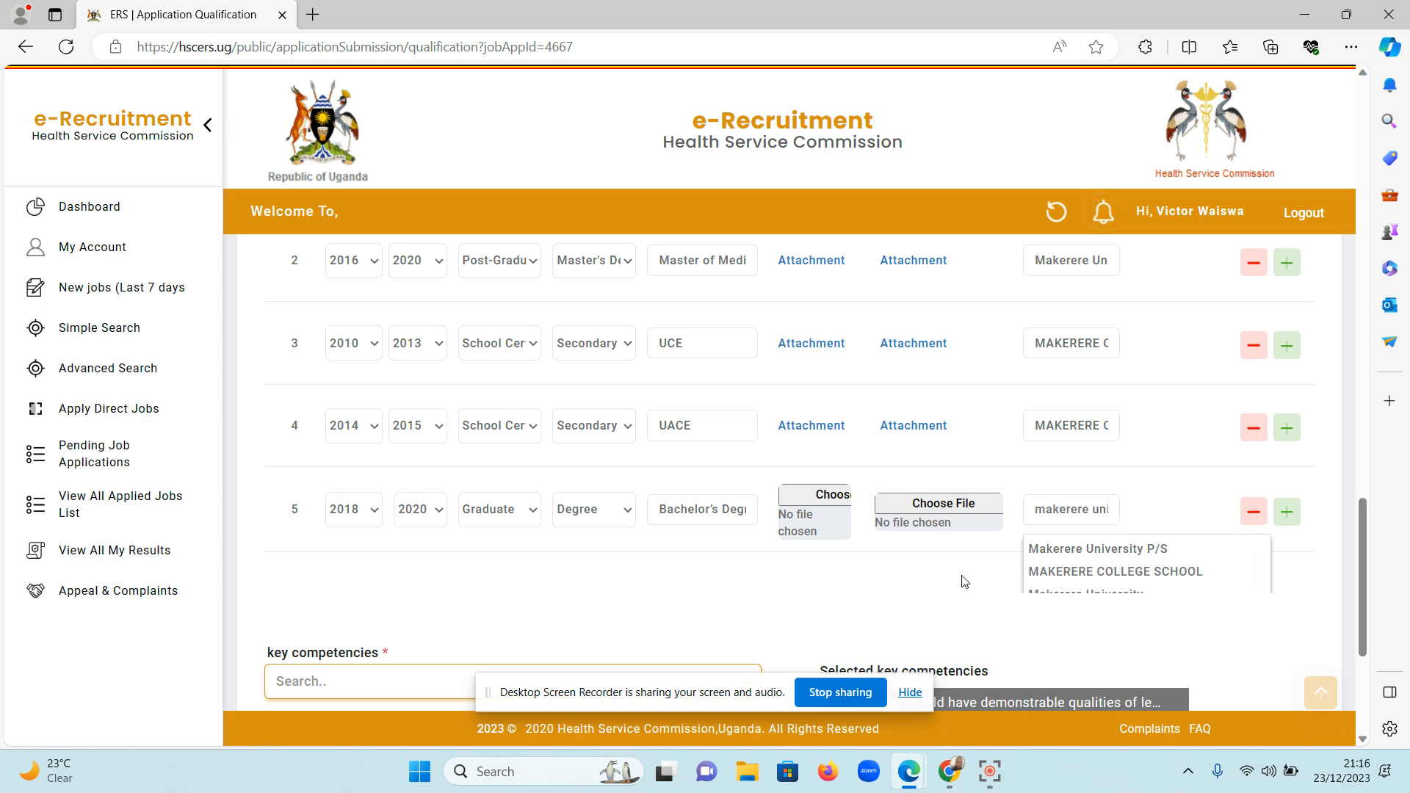
{"action": "left_click", "coordinate": [1096, 509]}
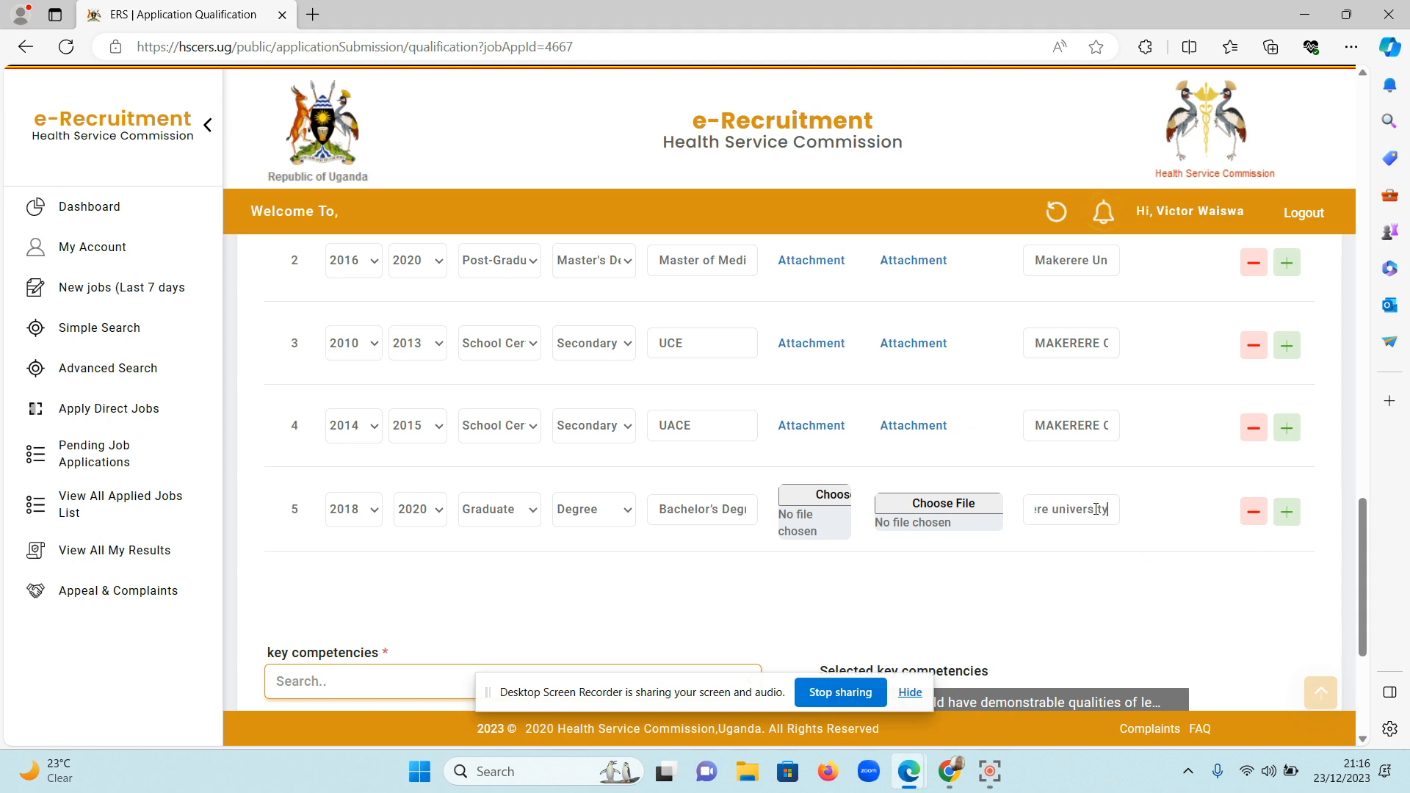
{"action": "key", "text": "BackSpace"}
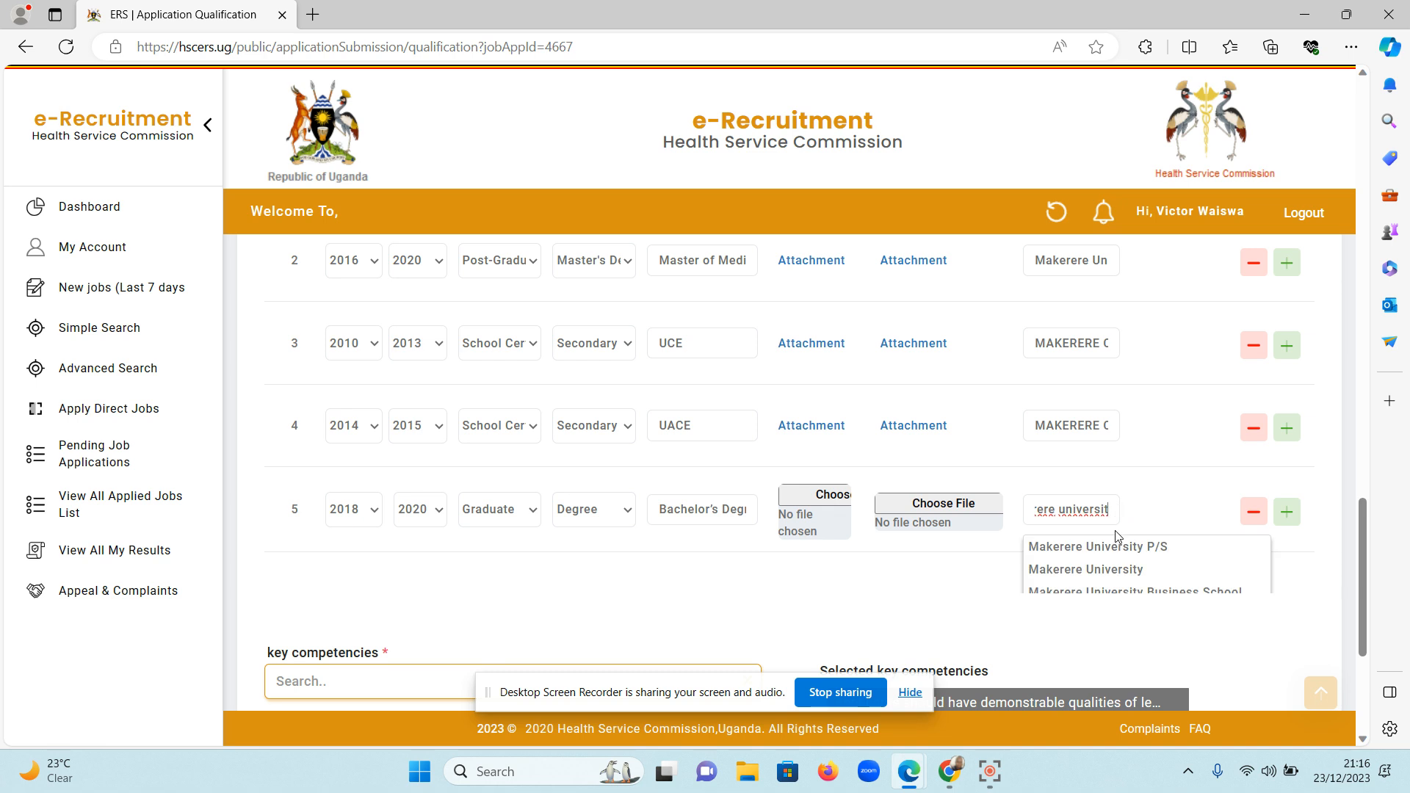
{"action": "left_click", "coordinate": [1120, 569]}
Delete the first row, the 2018–2020 degree at Makanga, from Schools/Institutions Attended.
{"action": "scroll", "coordinate": [1180, 573], "scroll_direction": "down", "scroll_amount": 1}
{"action": "scroll", "coordinate": [1179, 574], "scroll_direction": "up", "scroll_amount": 3}
{"action": "scroll", "coordinate": [1179, 574], "scroll_direction": "down", "scroll_amount": 1}
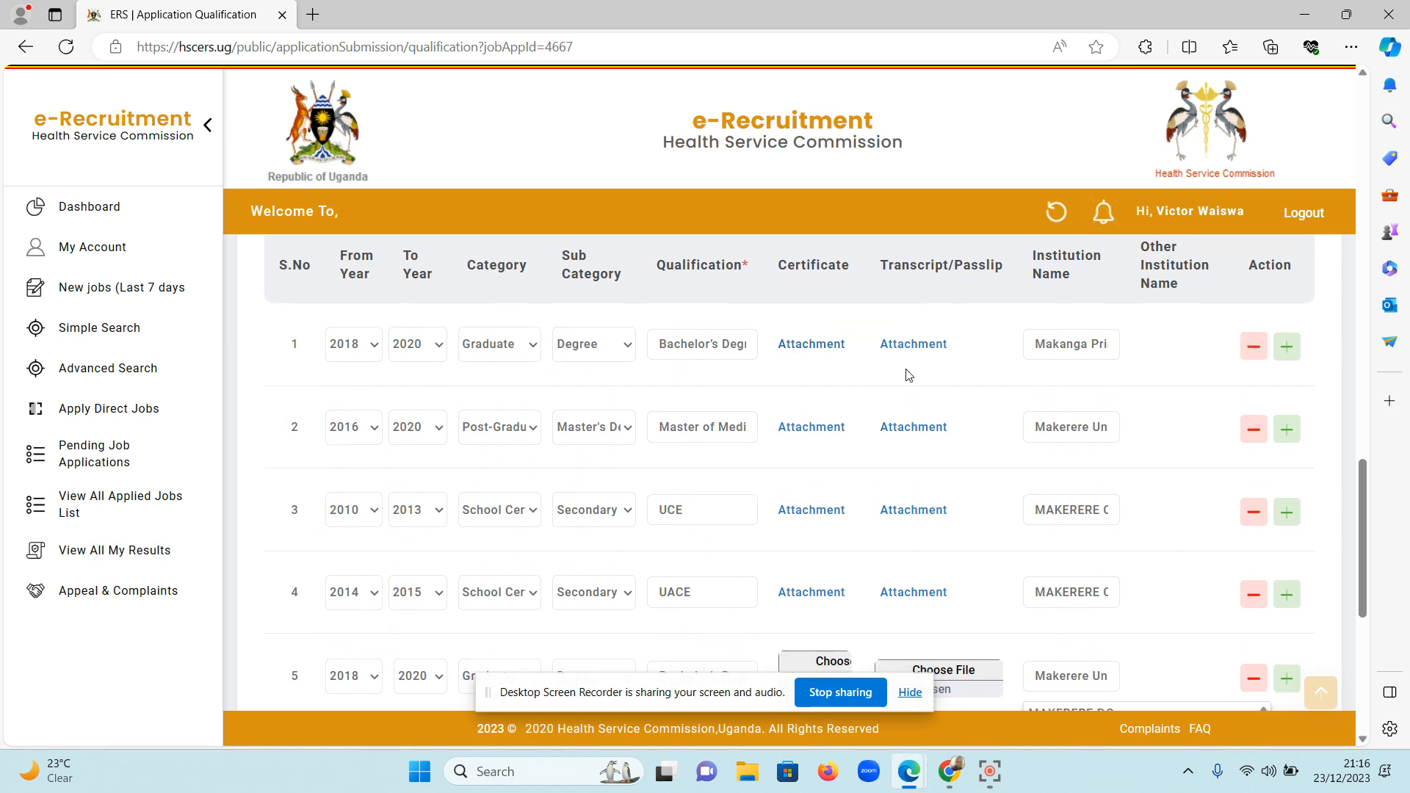
{"action": "left_click", "coordinate": [1254, 345]}
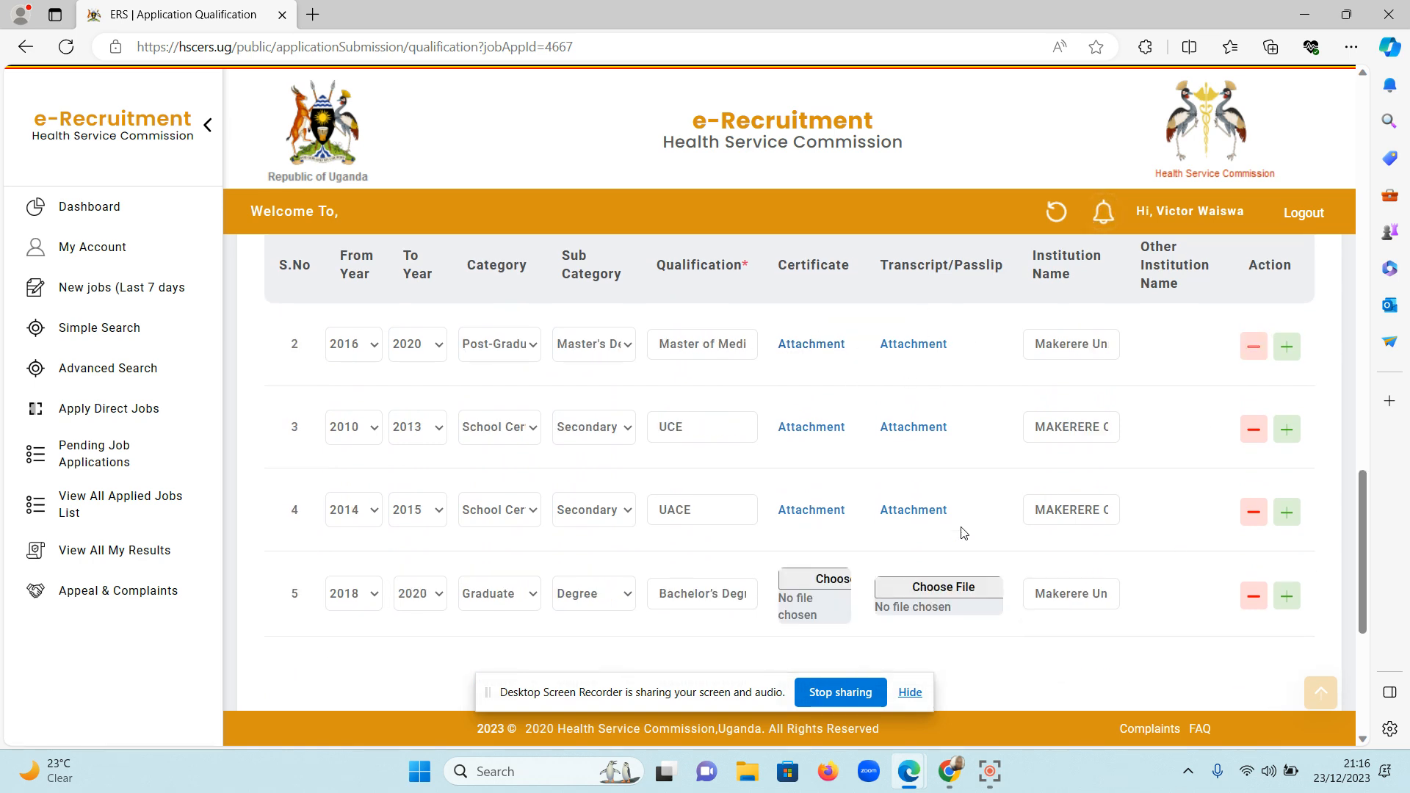
Try to attach the PDF "cert doc" from the Desktop as the certificate for institution row 5.
{"action": "left_click", "coordinate": [810, 585]}
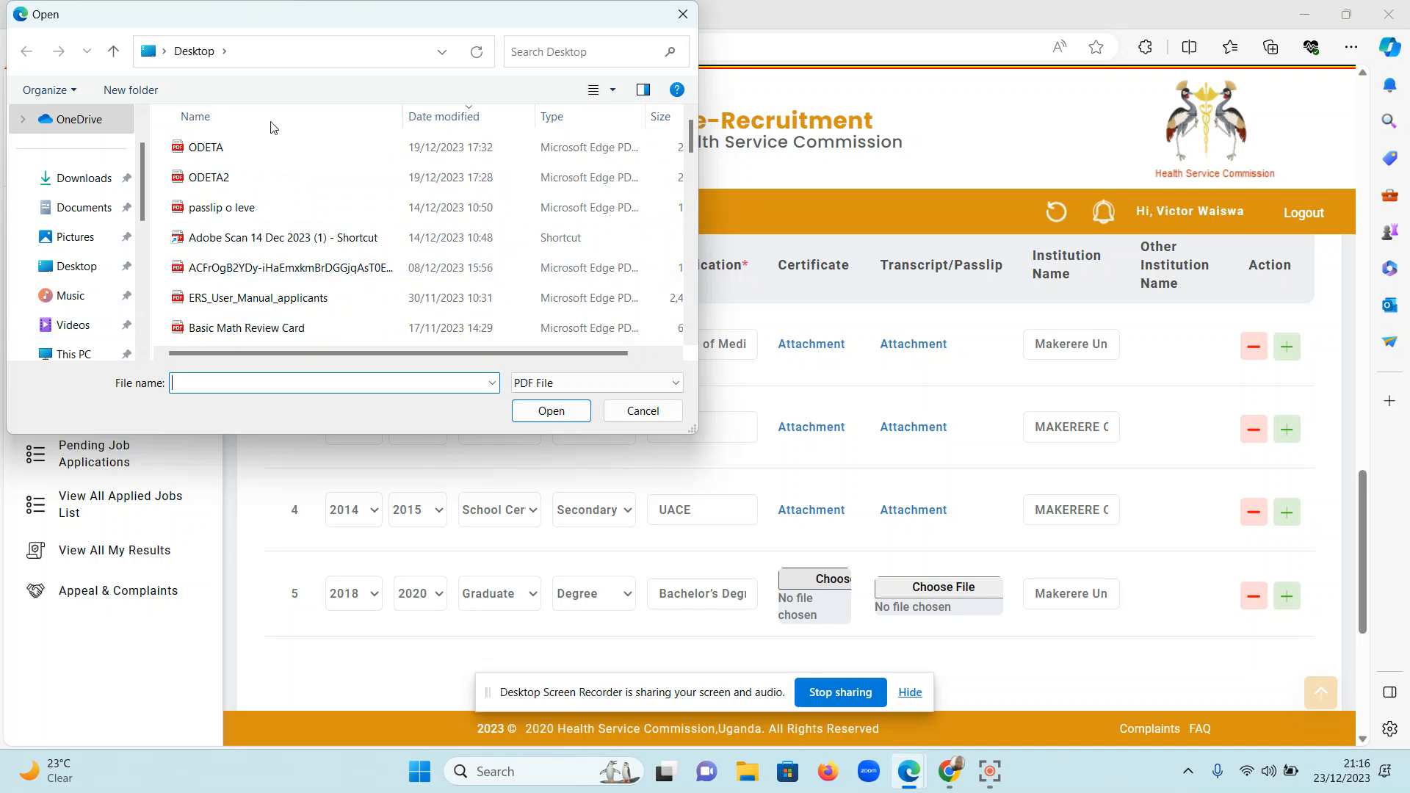
{"action": "left_click", "coordinate": [538, 53]}
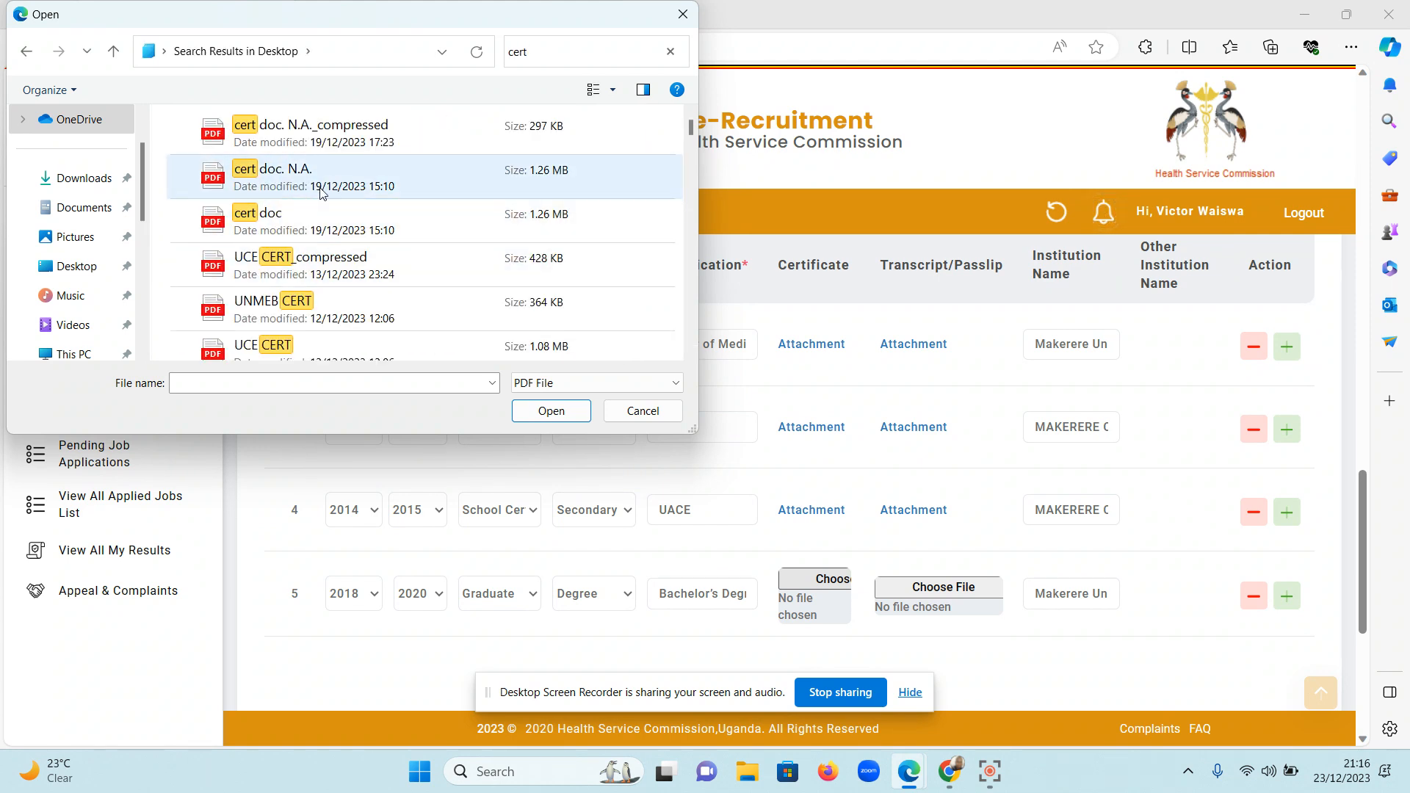
{"action": "left_click", "coordinate": [322, 213]}
{"action": "left_click", "coordinate": [551, 411]}
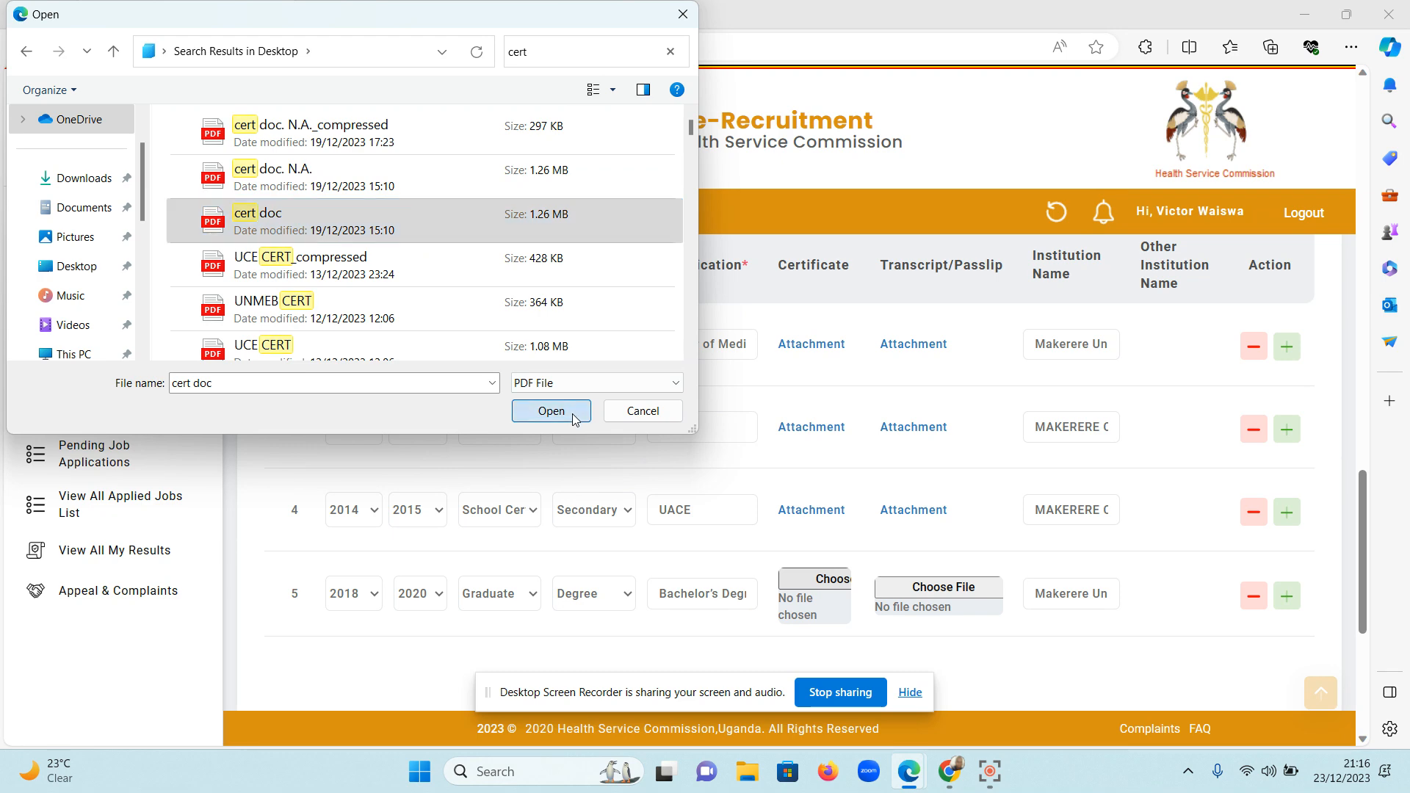
{"action": "left_click", "coordinate": [845, 150]}
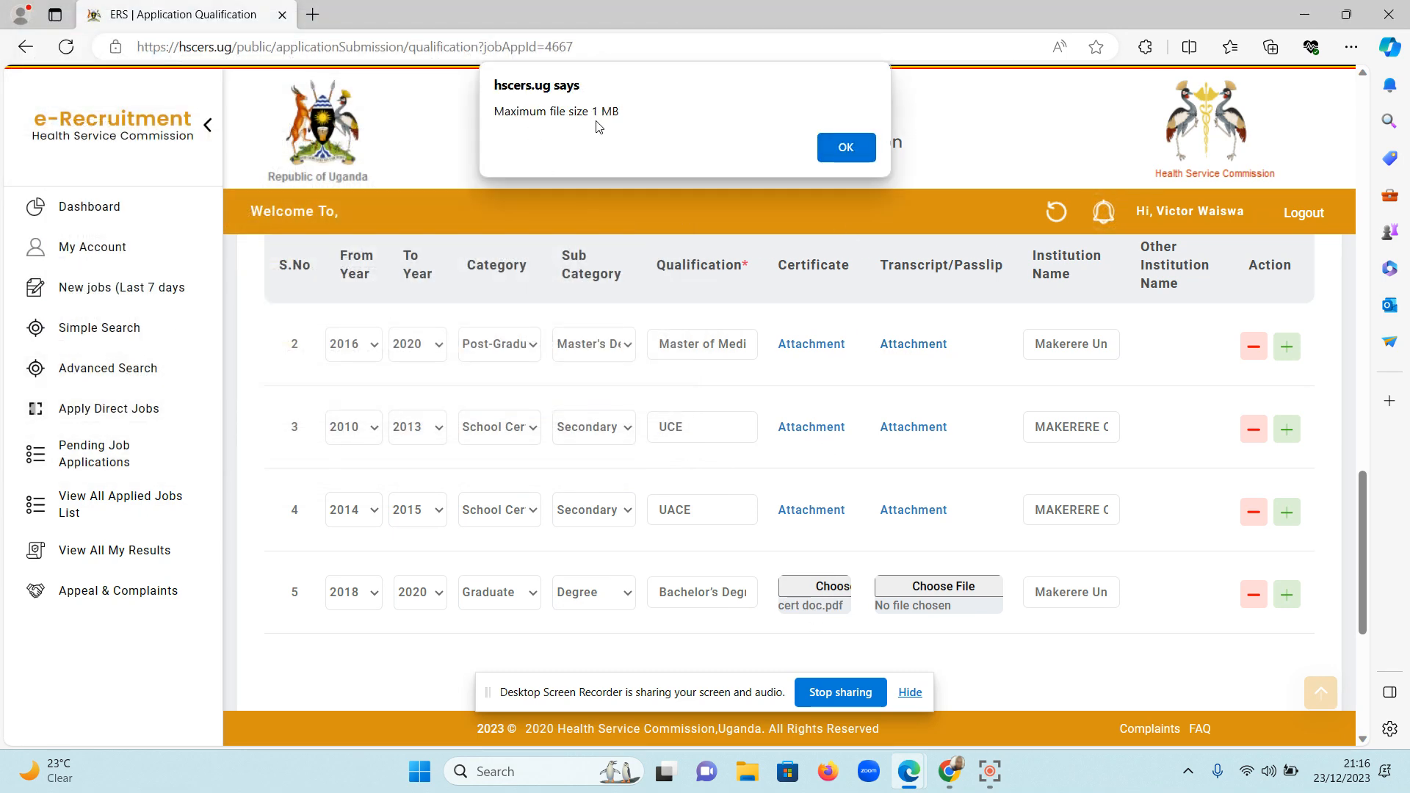
{"action": "left_click", "coordinate": [846, 149]}
Retry uploading "cert doc" in row 5's certificate field, searching the folder for "cert" to find it.
{"action": "scroll", "coordinate": [831, 514], "scroll_direction": "down", "scroll_amount": 1}
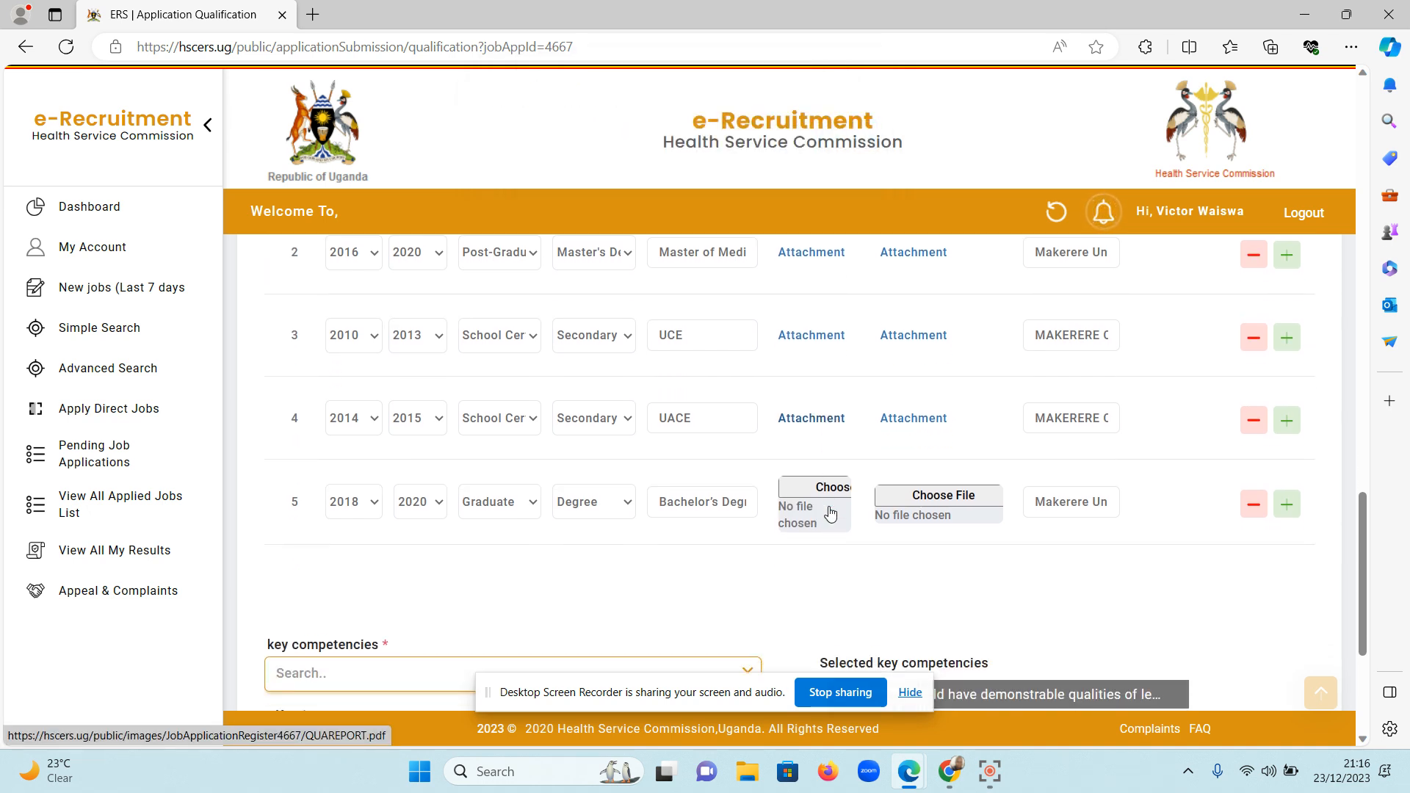
{"action": "scroll", "coordinate": [837, 558], "scroll_direction": "up", "scroll_amount": 1}
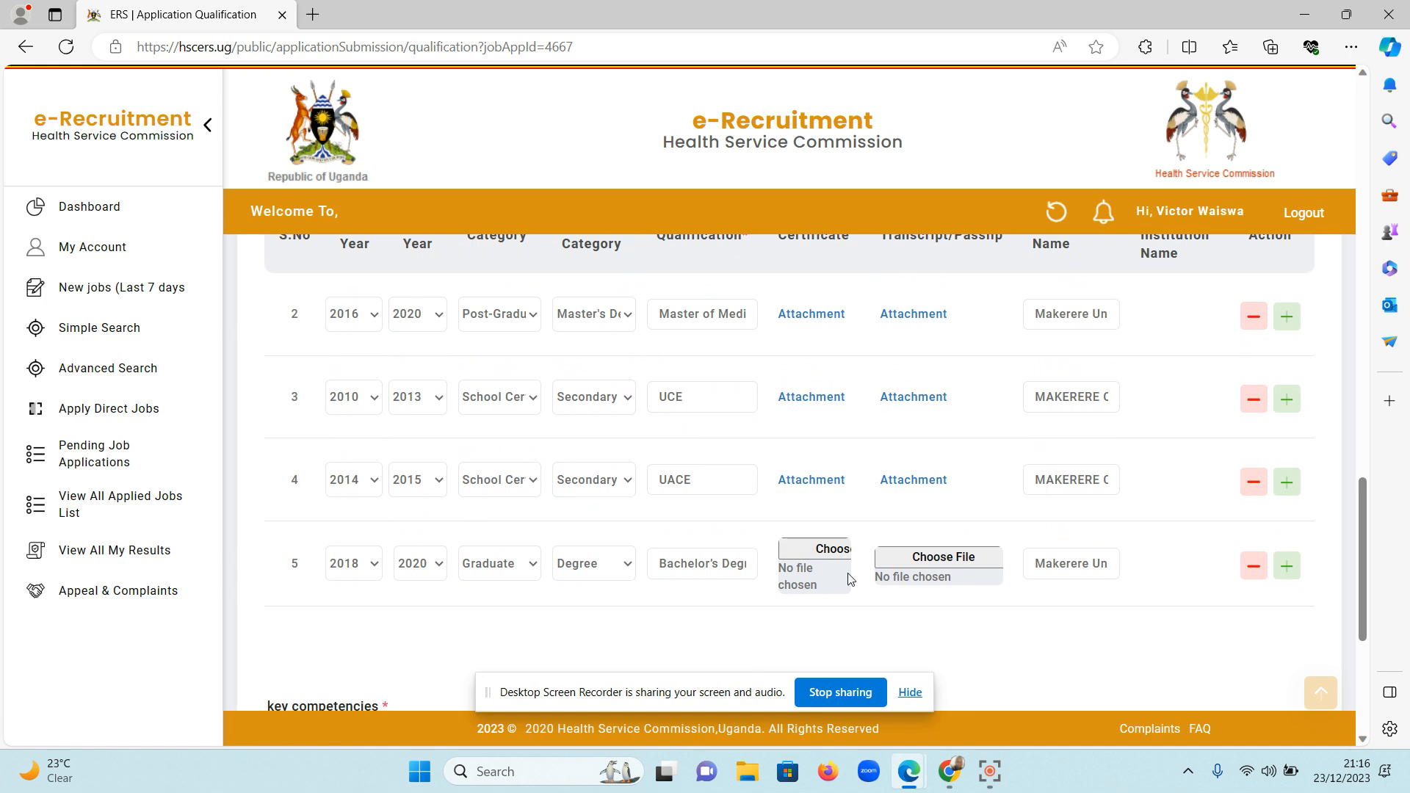
{"action": "scroll", "coordinate": [721, 425], "scroll_direction": "down", "scroll_amount": 1}
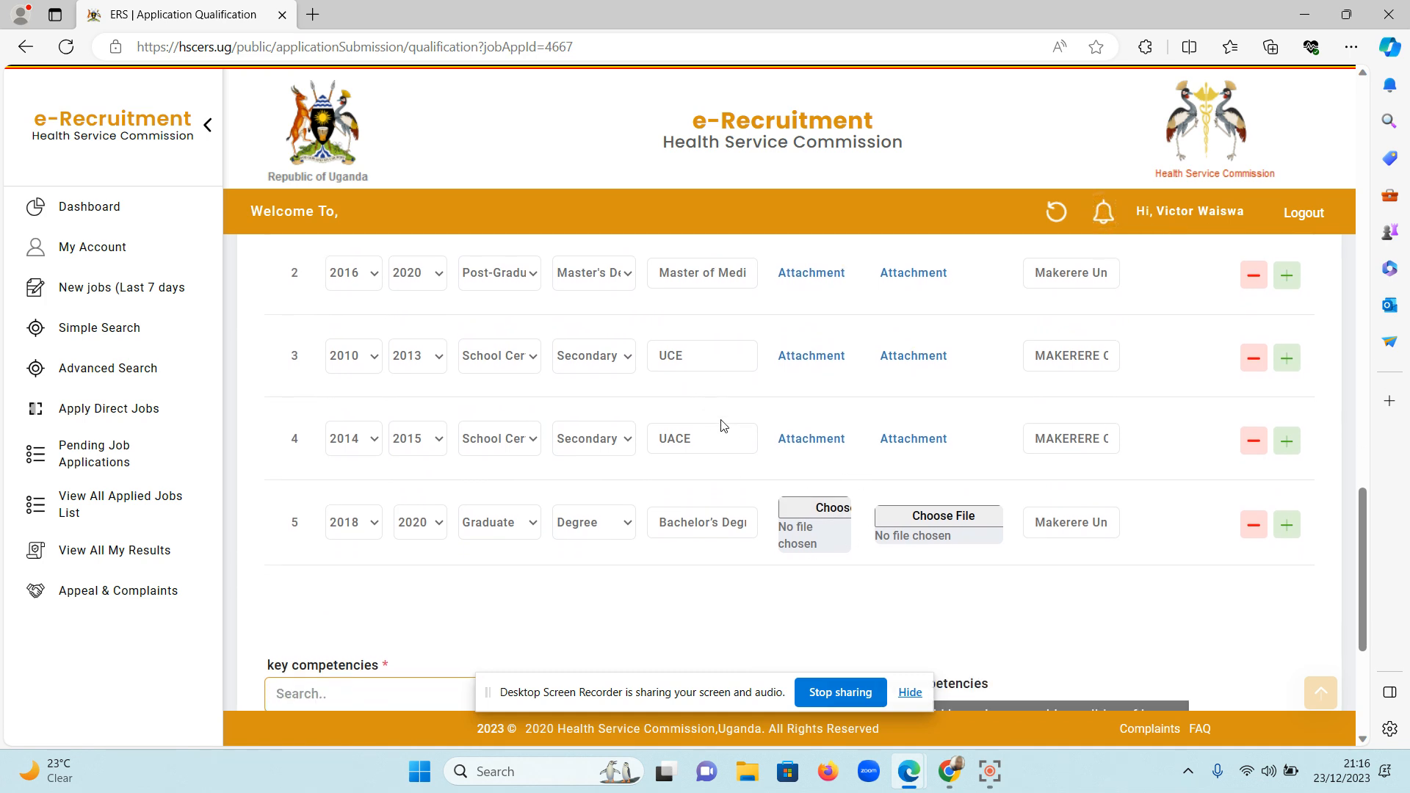
{"action": "left_click", "coordinate": [815, 508]}
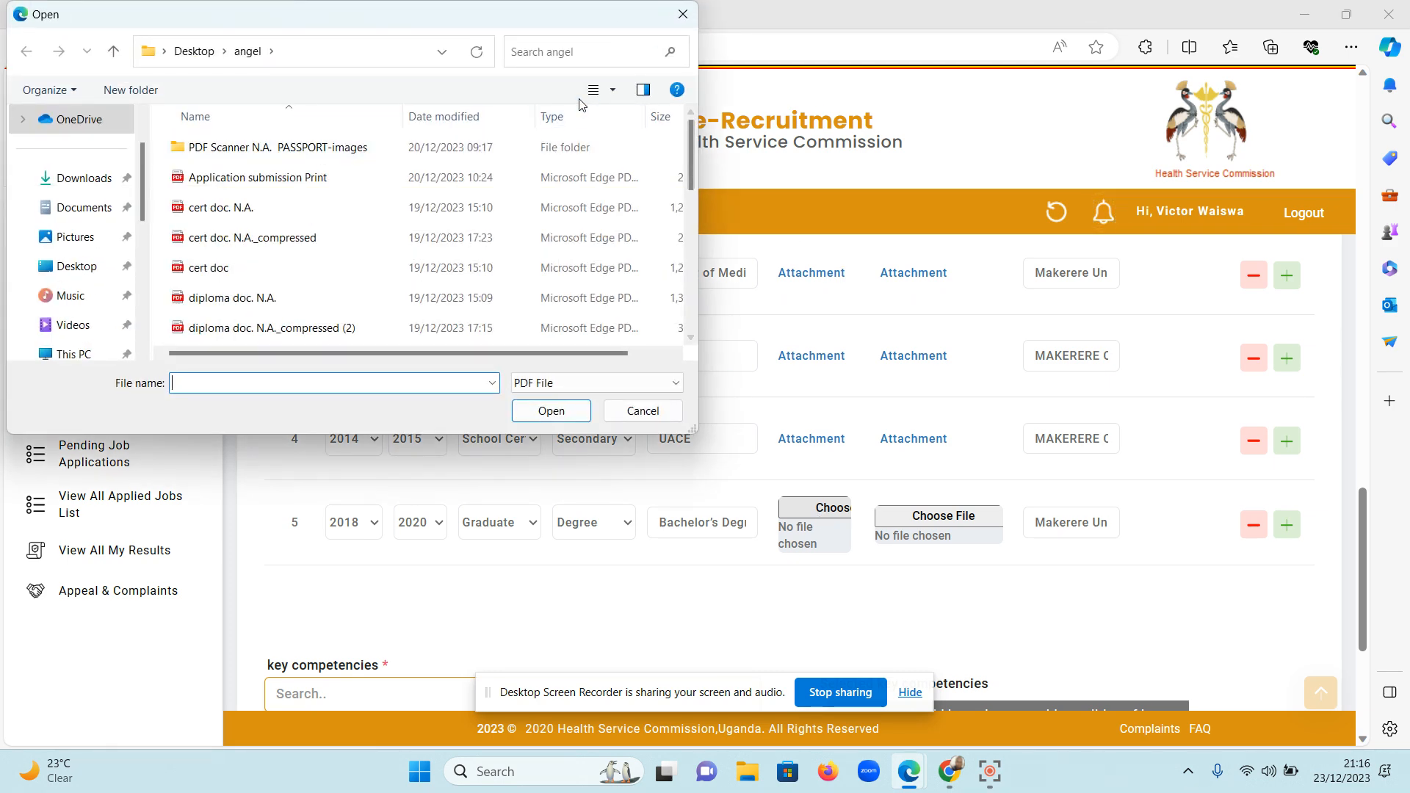
{"action": "left_click", "coordinate": [583, 56]}
{"action": "type", "text": "cer"}
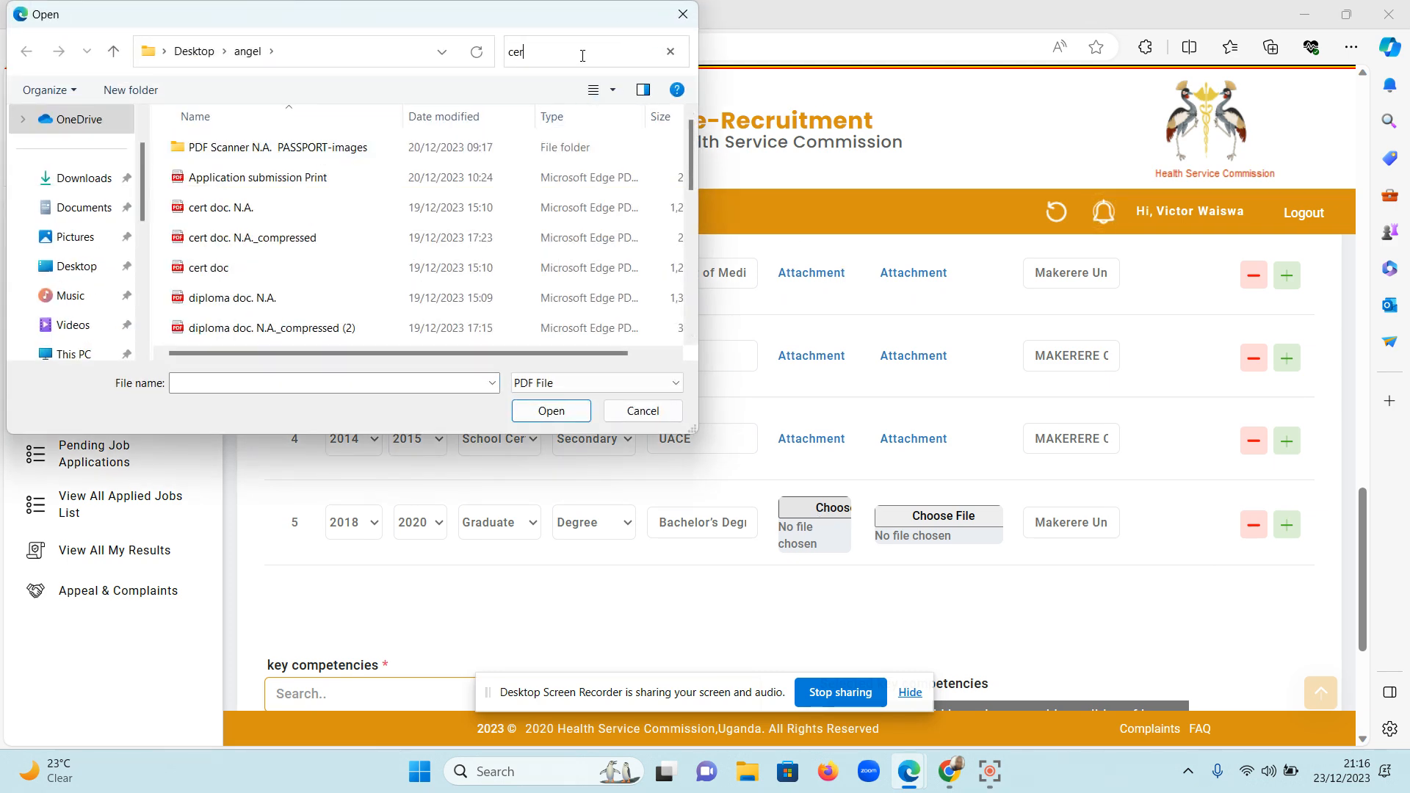
{"action": "type", "text": "t"}
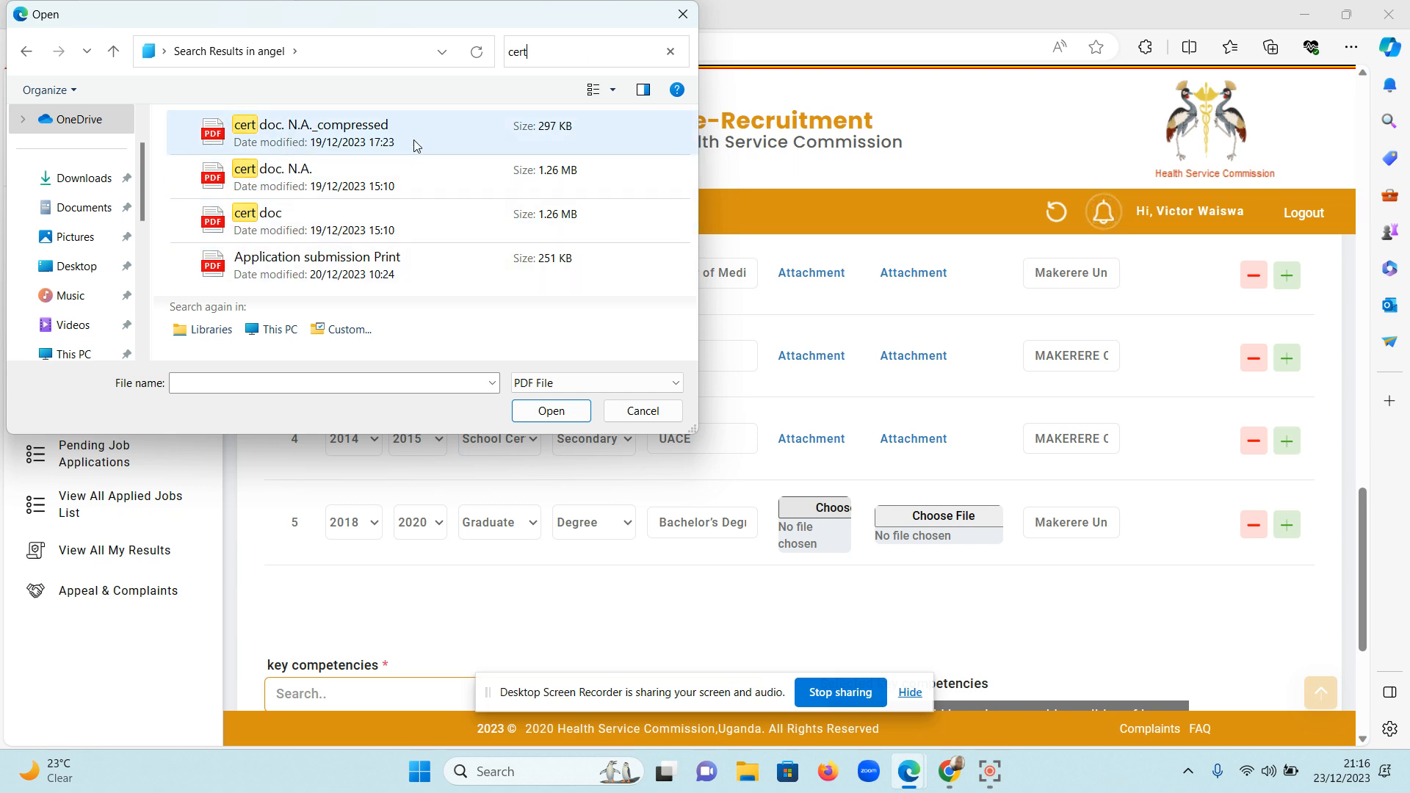
{"action": "left_click", "coordinate": [416, 221]}
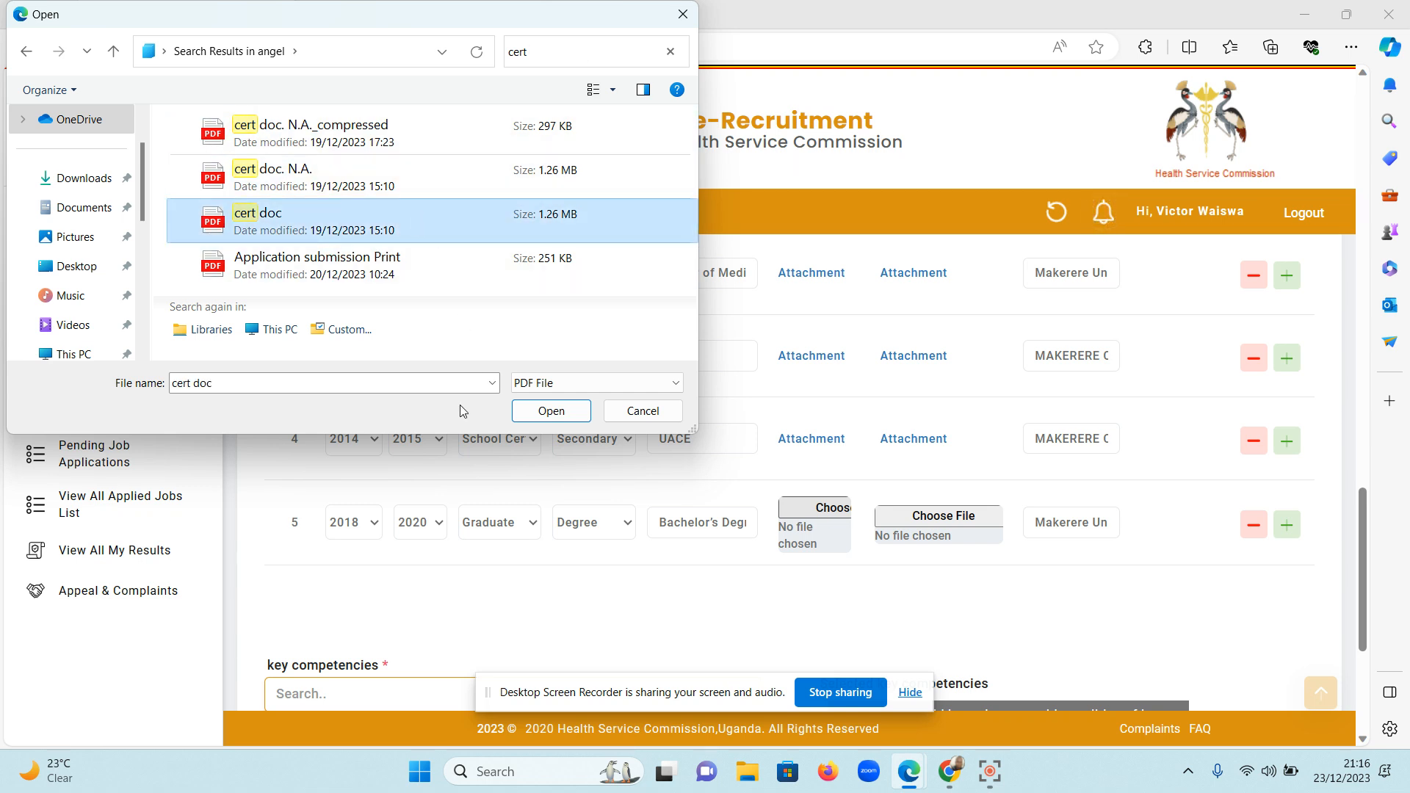
{"action": "left_click", "coordinate": [534, 414]}
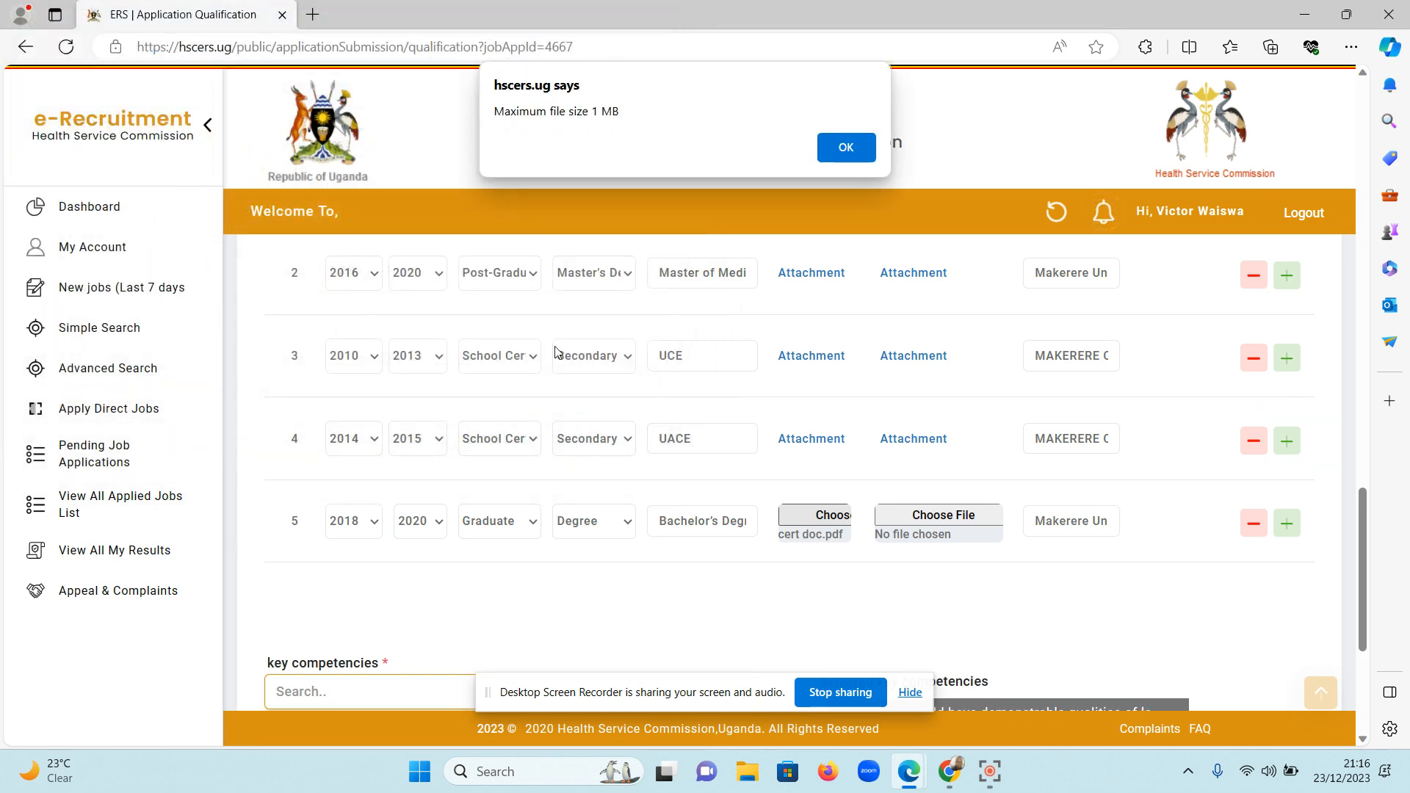
{"action": "left_click", "coordinate": [846, 148]}
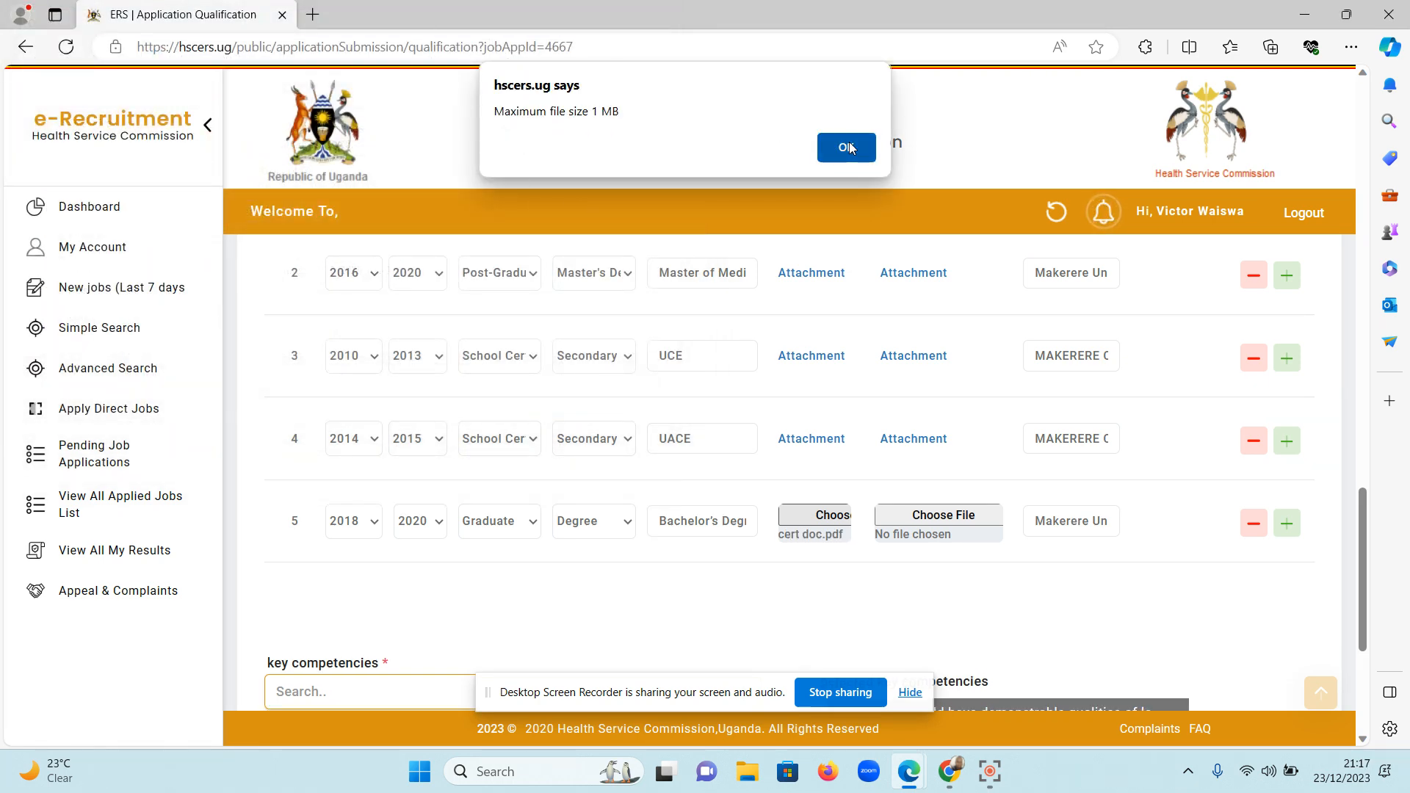
Search the web for "compress pdf online free" in a new browser tab and open Smallpdf's Compress PDF page.
{"action": "left_click", "coordinate": [316, 15]}
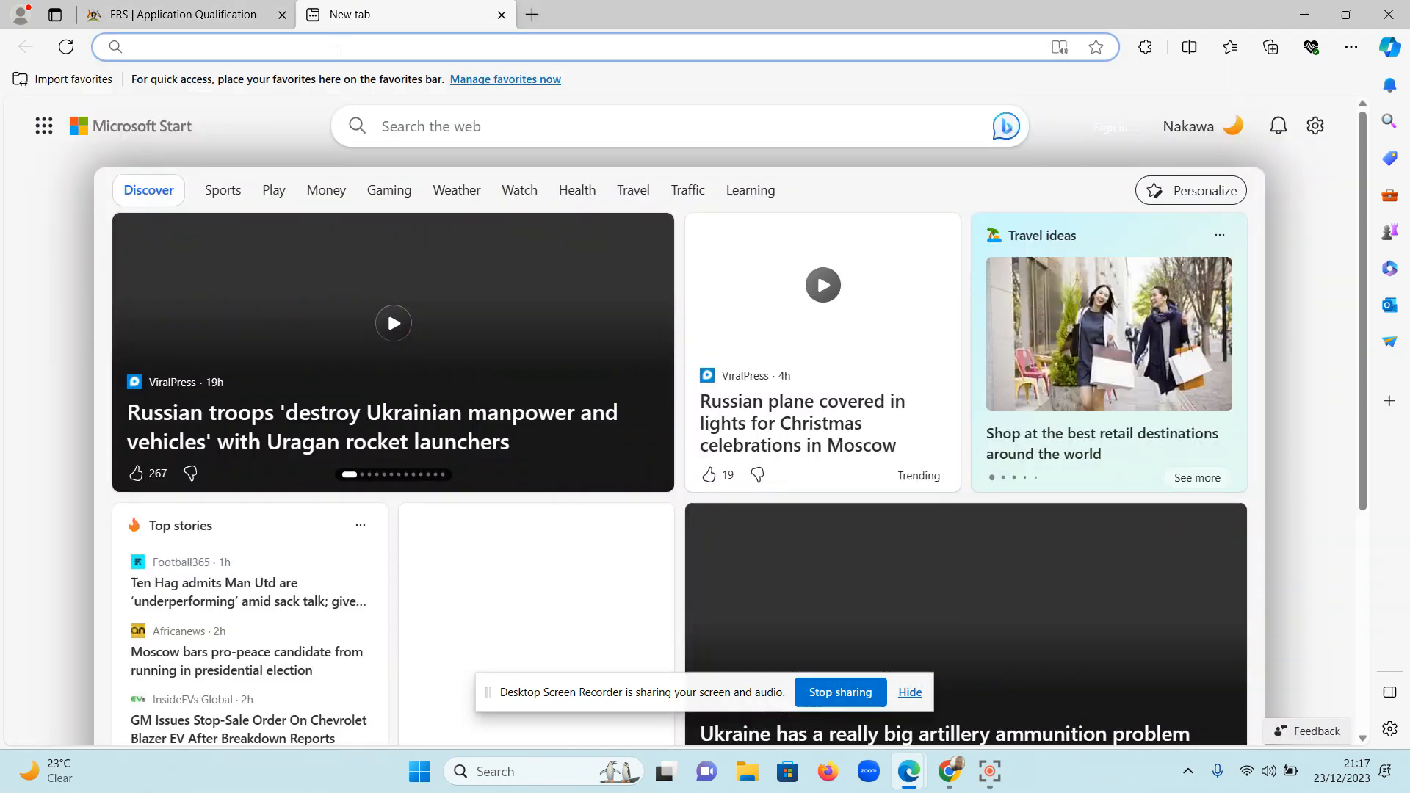
{"action": "type", "text": "compress pd"}
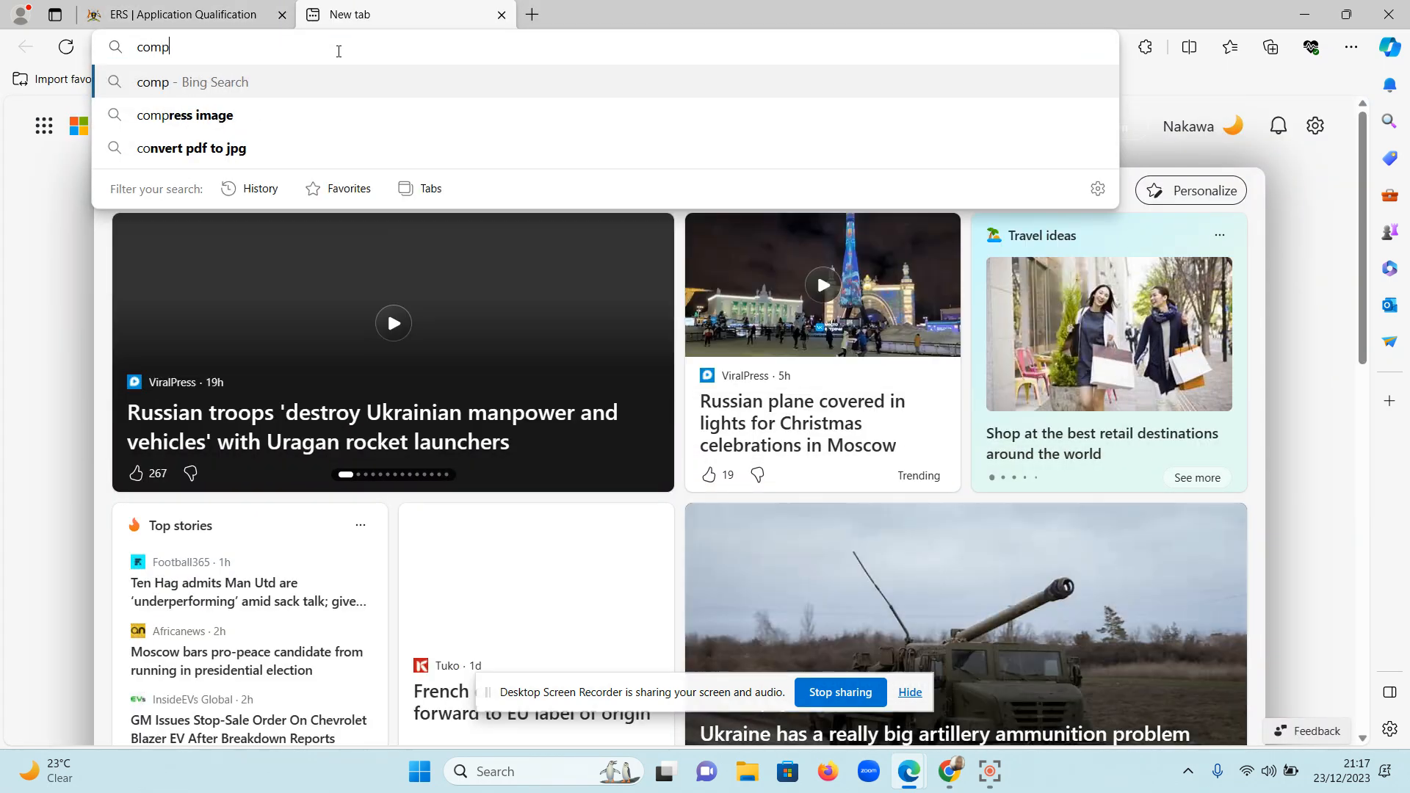
{"action": "type", "text": "f online free"}
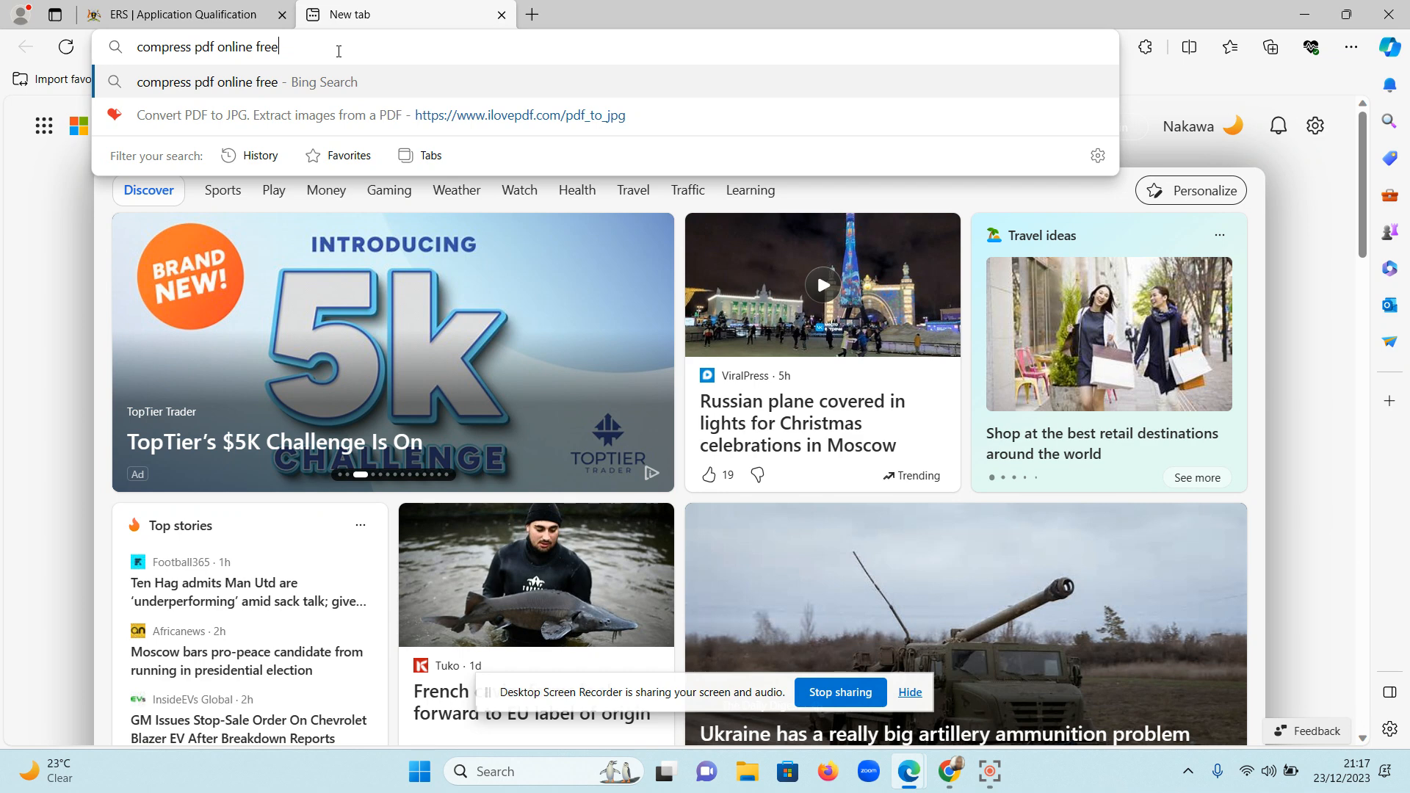
{"action": "key", "text": "Return"}
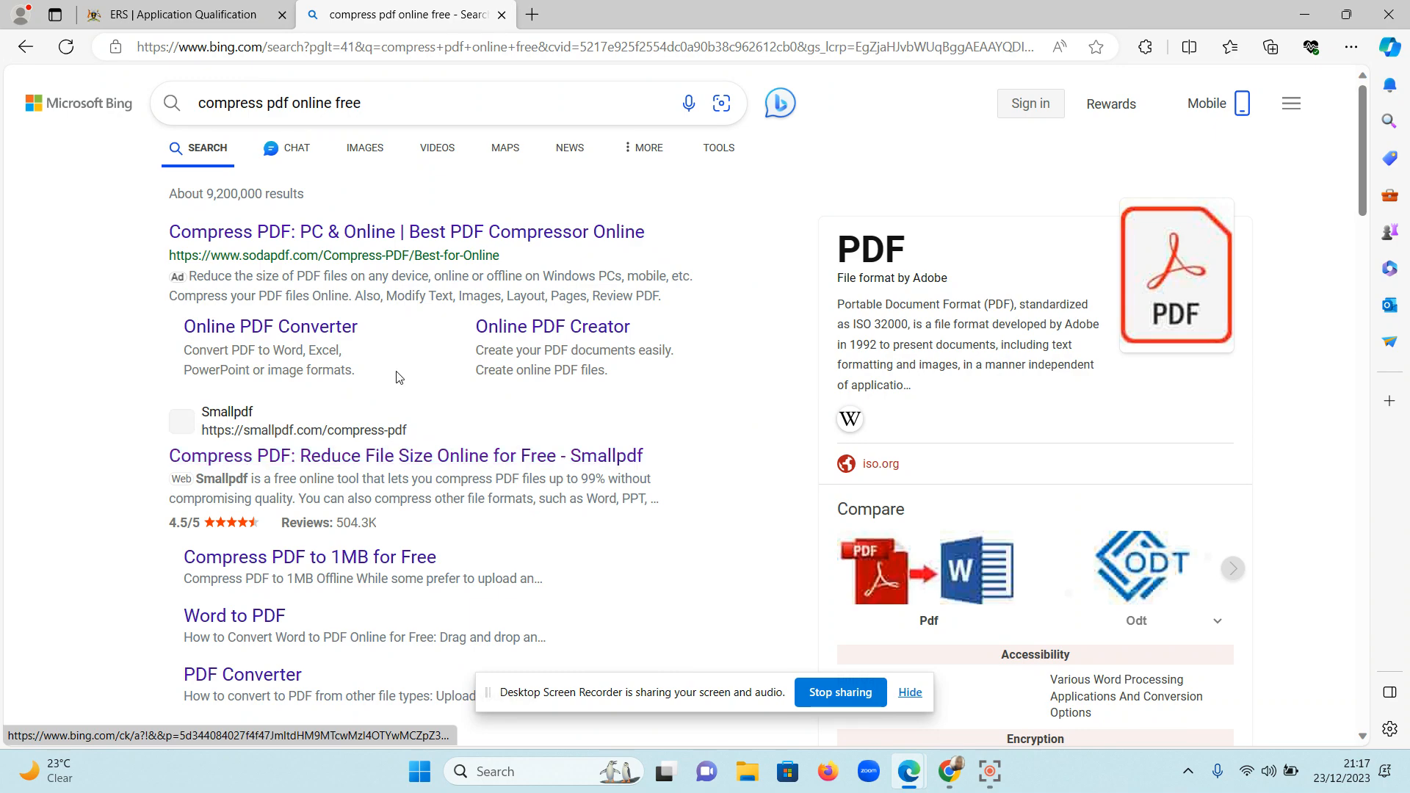
{"action": "scroll", "coordinate": [157, 401], "scroll_direction": "down", "scroll_amount": 10}
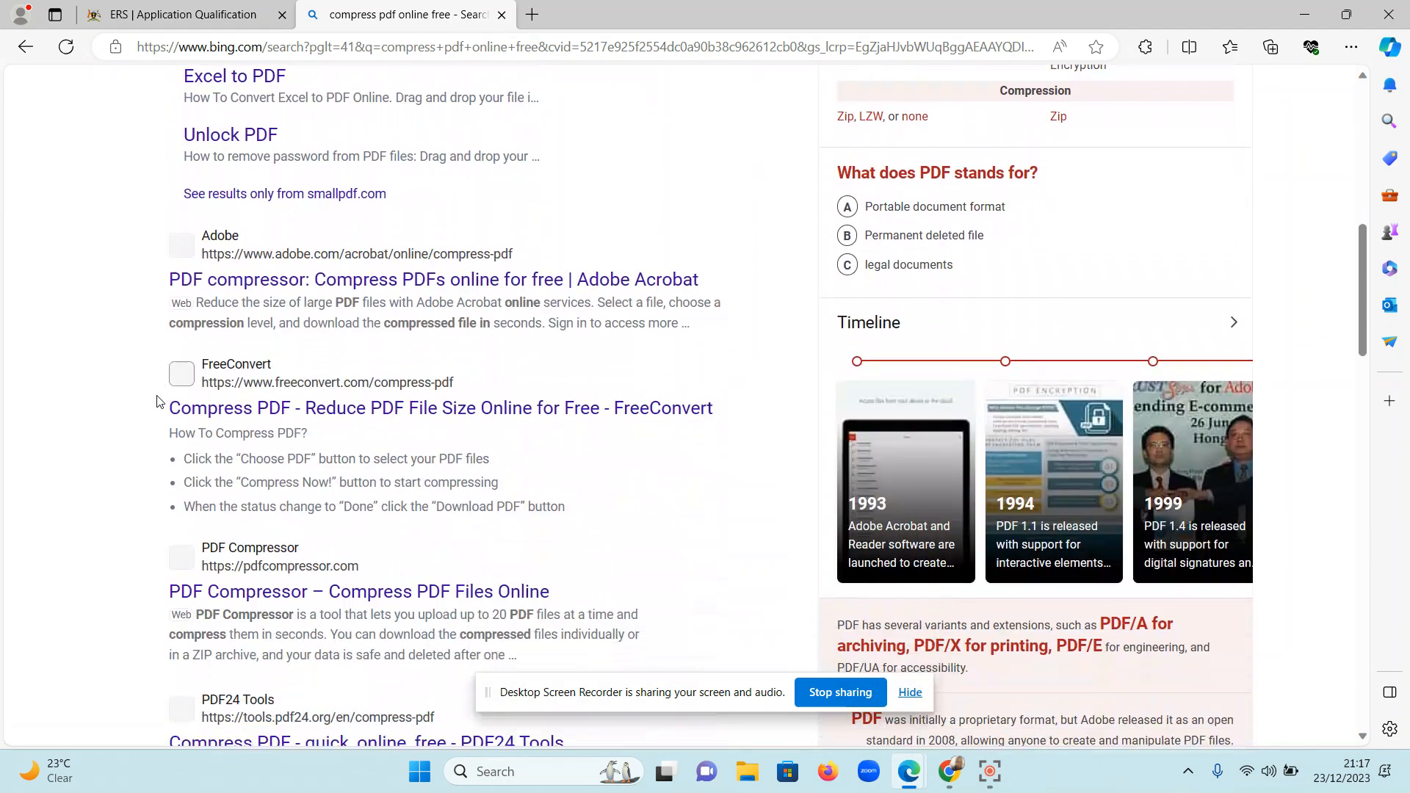
{"action": "scroll", "coordinate": [157, 401], "scroll_direction": "up", "scroll_amount": 12}
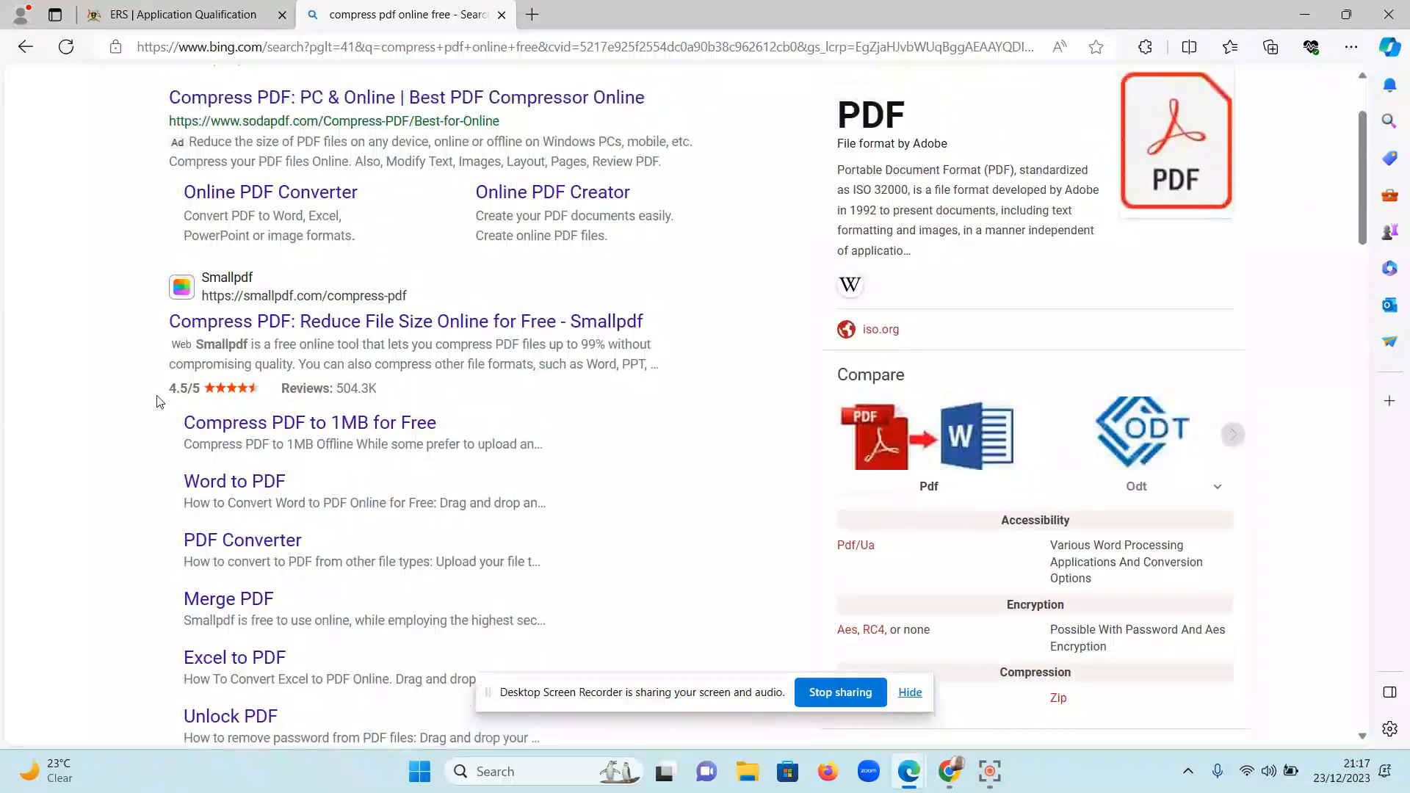
{"action": "scroll", "coordinate": [157, 401], "scroll_direction": "down", "scroll_amount": 1}
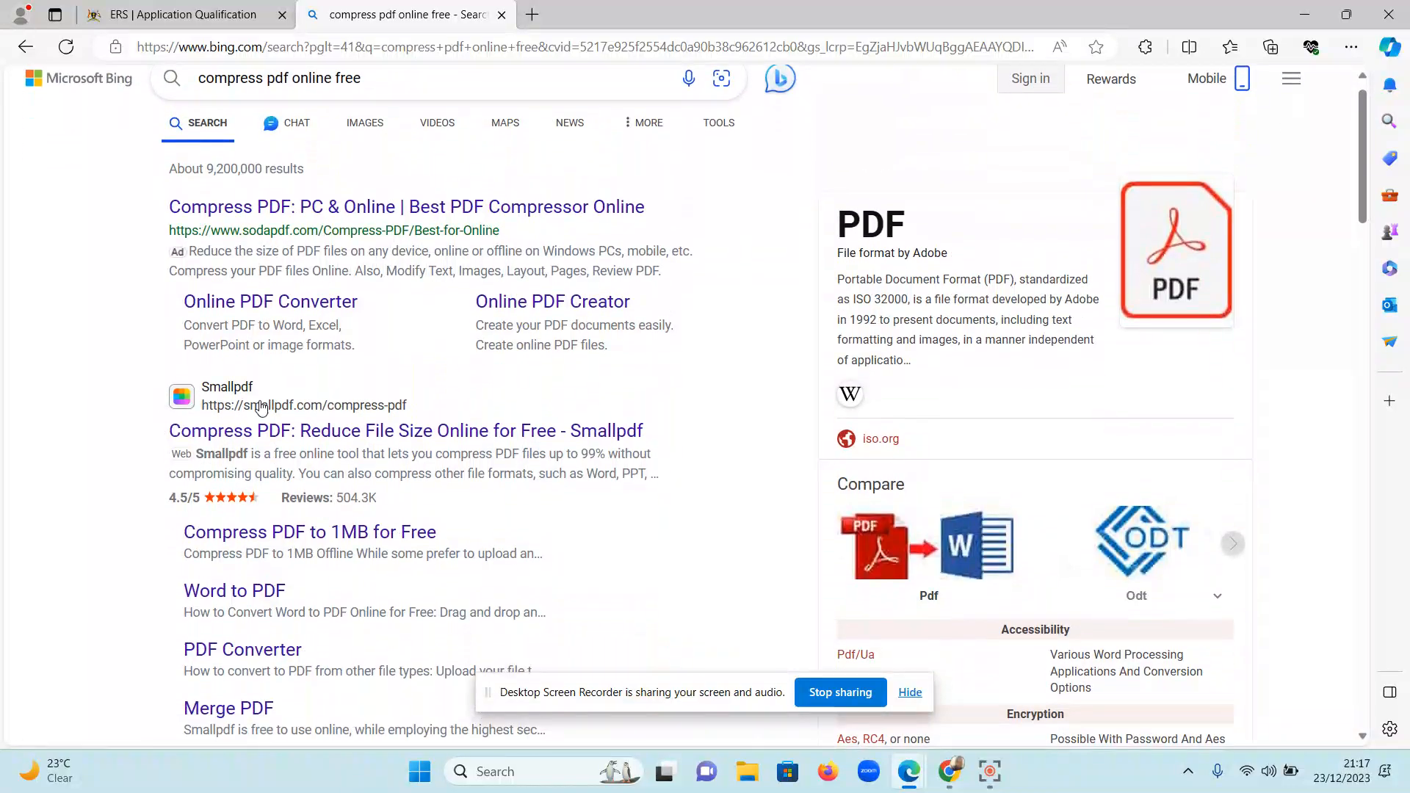
{"action": "left_click", "coordinate": [318, 433]}
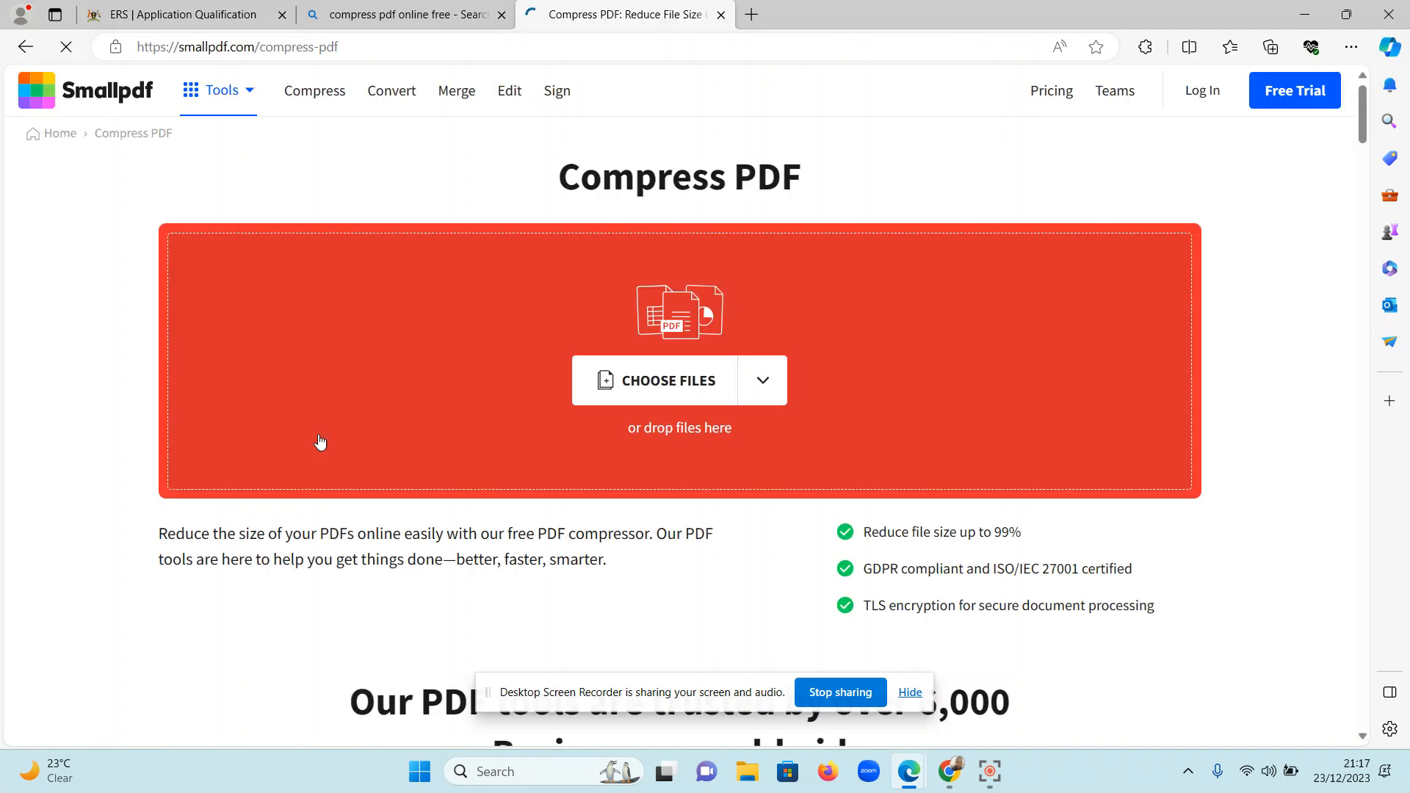
Upload the PDF "cert doc" to Smallpdf and compress it.
{"action": "left_click", "coordinate": [624, 391]}
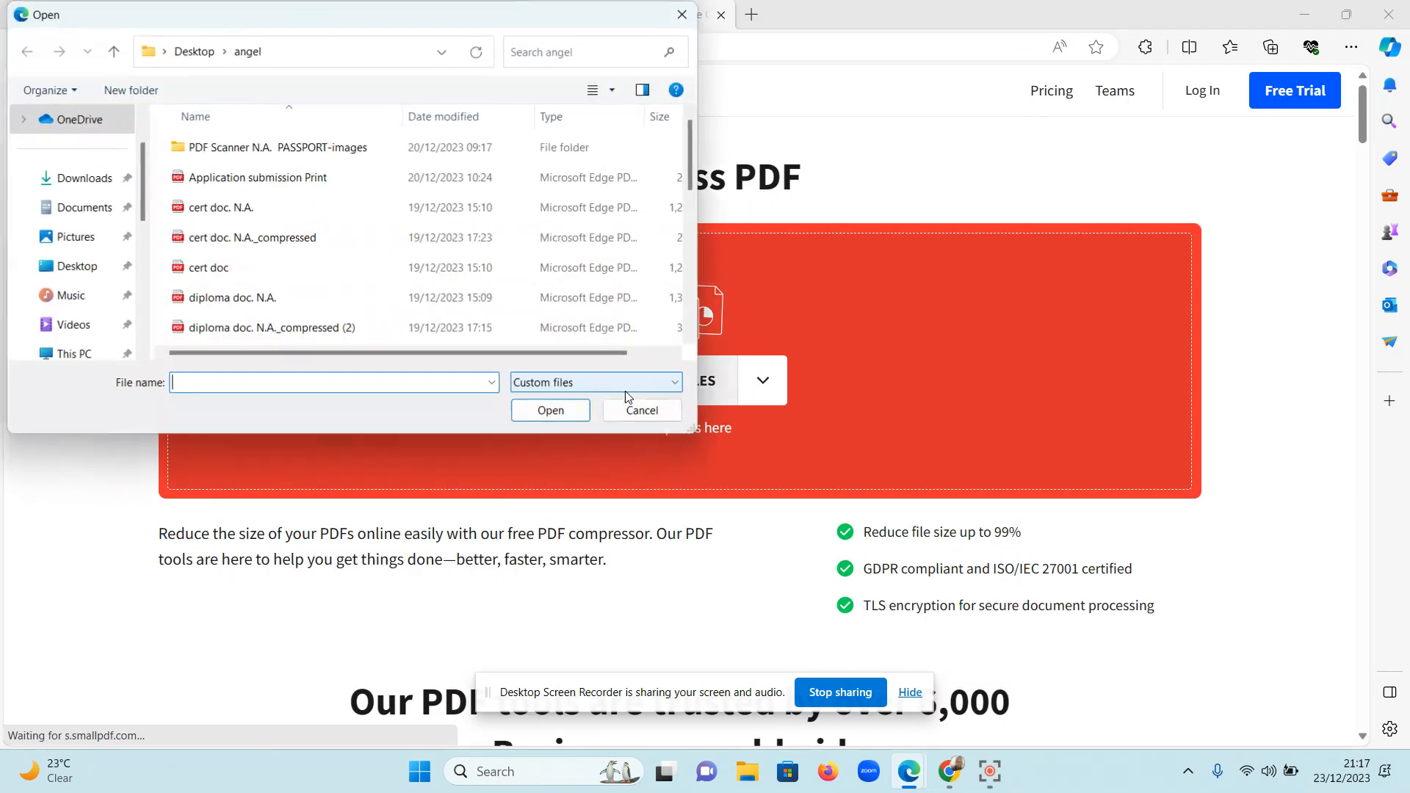
{"action": "left_click", "coordinate": [562, 46]}
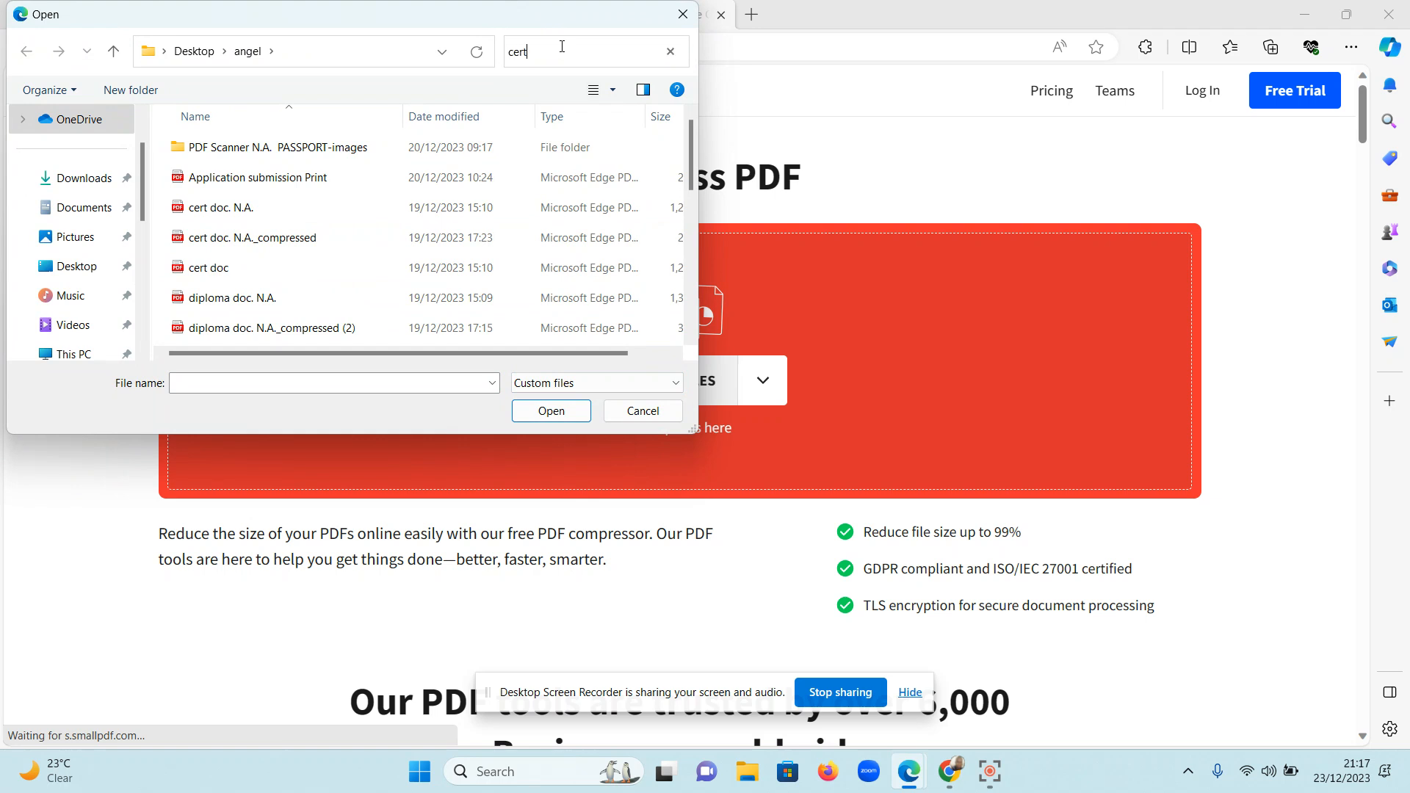
{"action": "type", "text": "cert"}
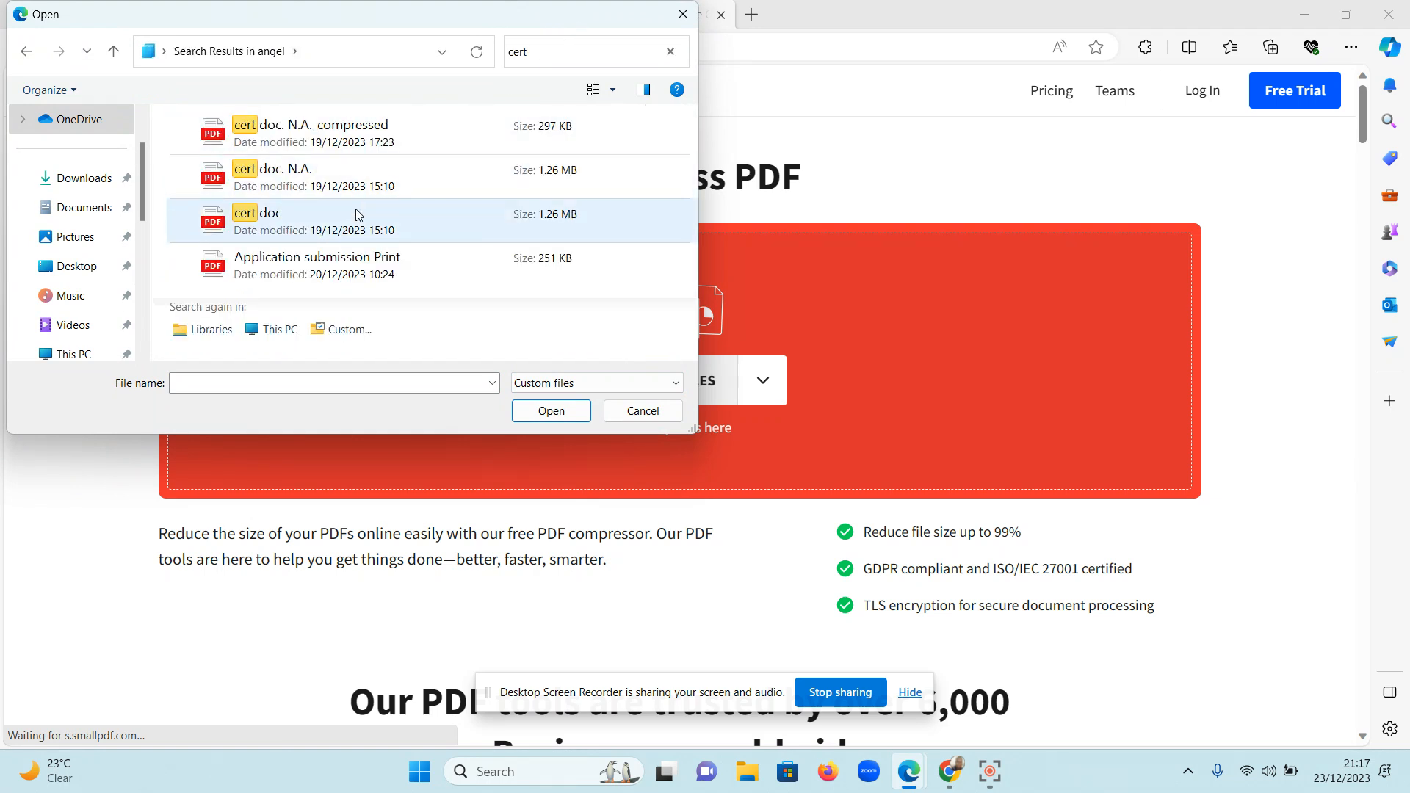
{"action": "left_click", "coordinate": [356, 214]}
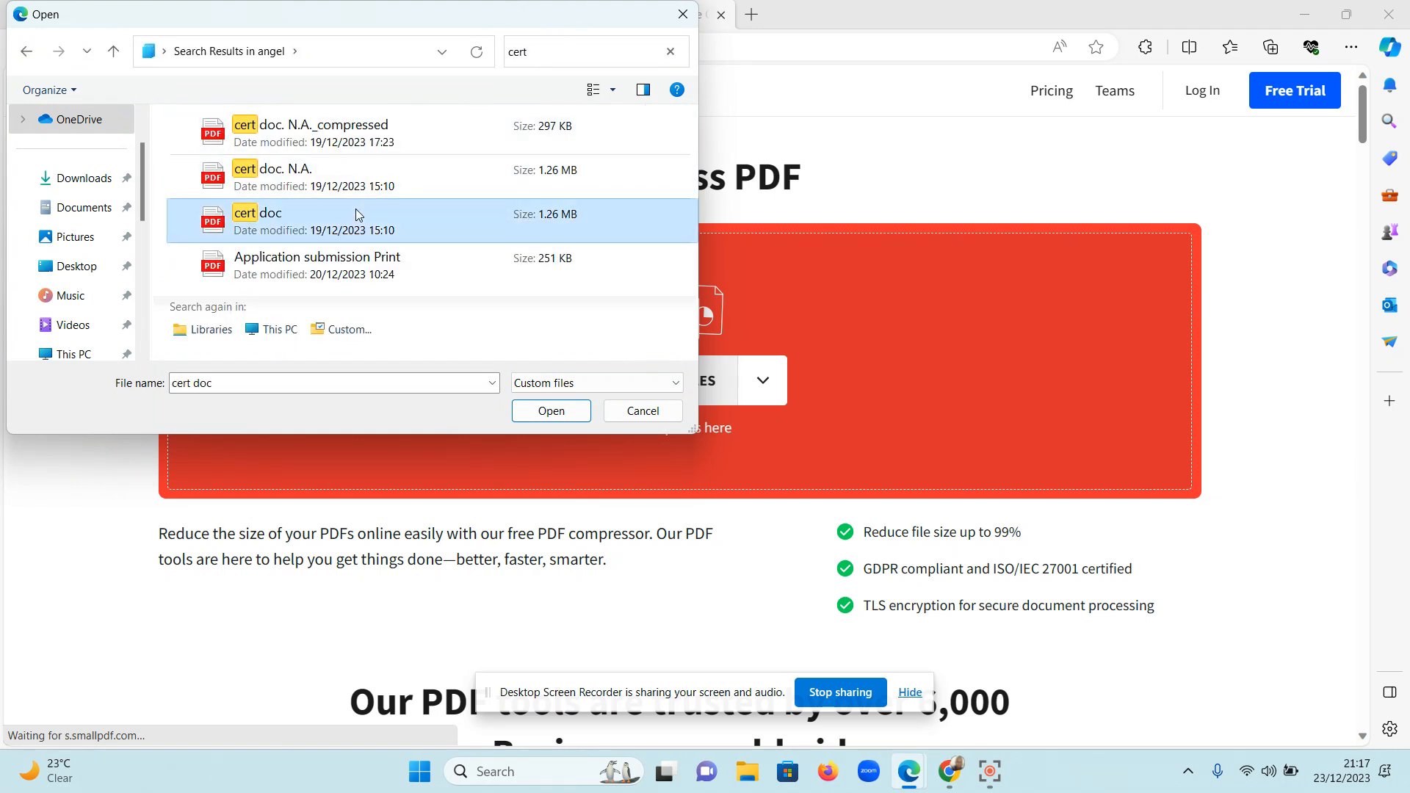
{"action": "left_click", "coordinate": [547, 413]}
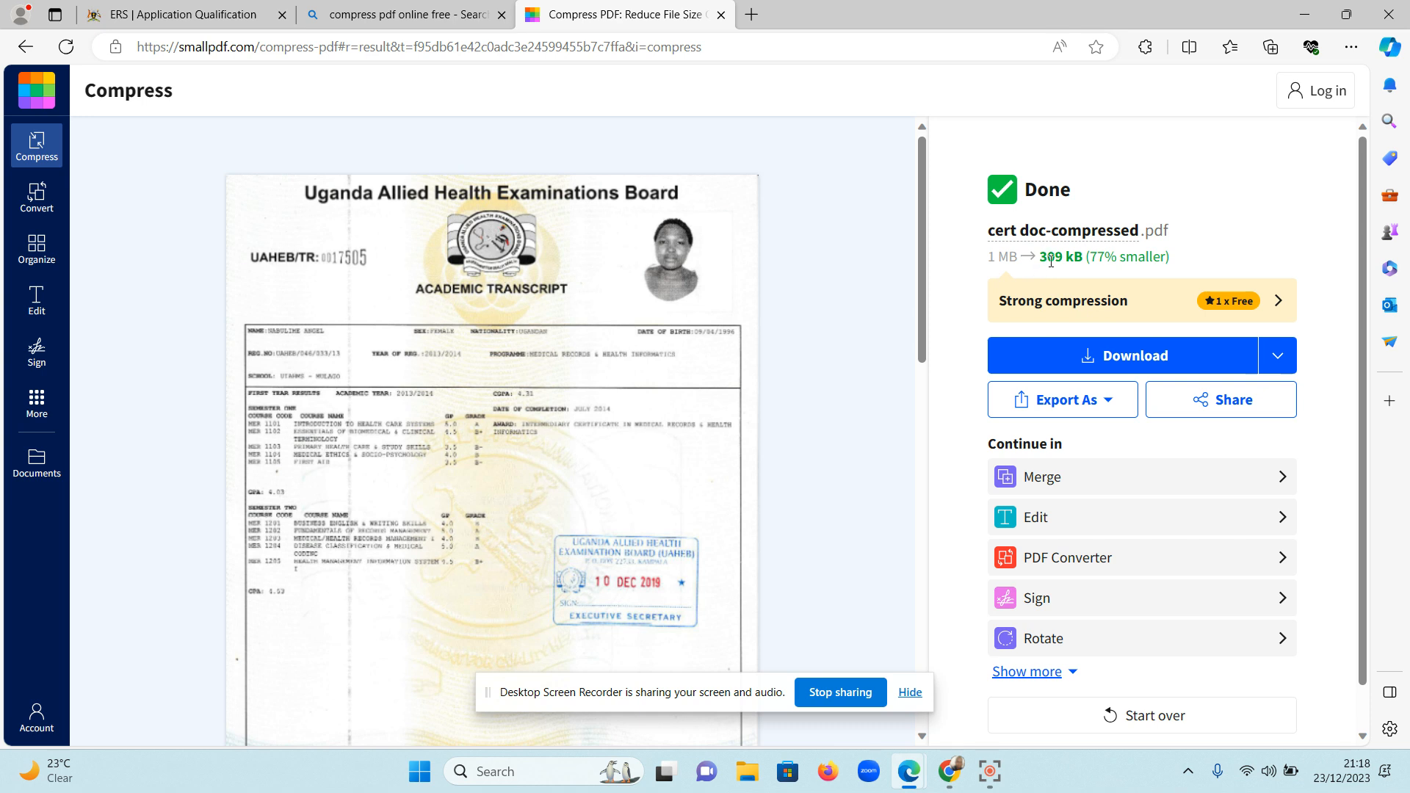
Download the compressed PDF from Smallpdf, return to the application form and attach "cert doc-compressed" from Downloads as row 5's certificate.
{"action": "left_click", "coordinate": [1117, 352]}
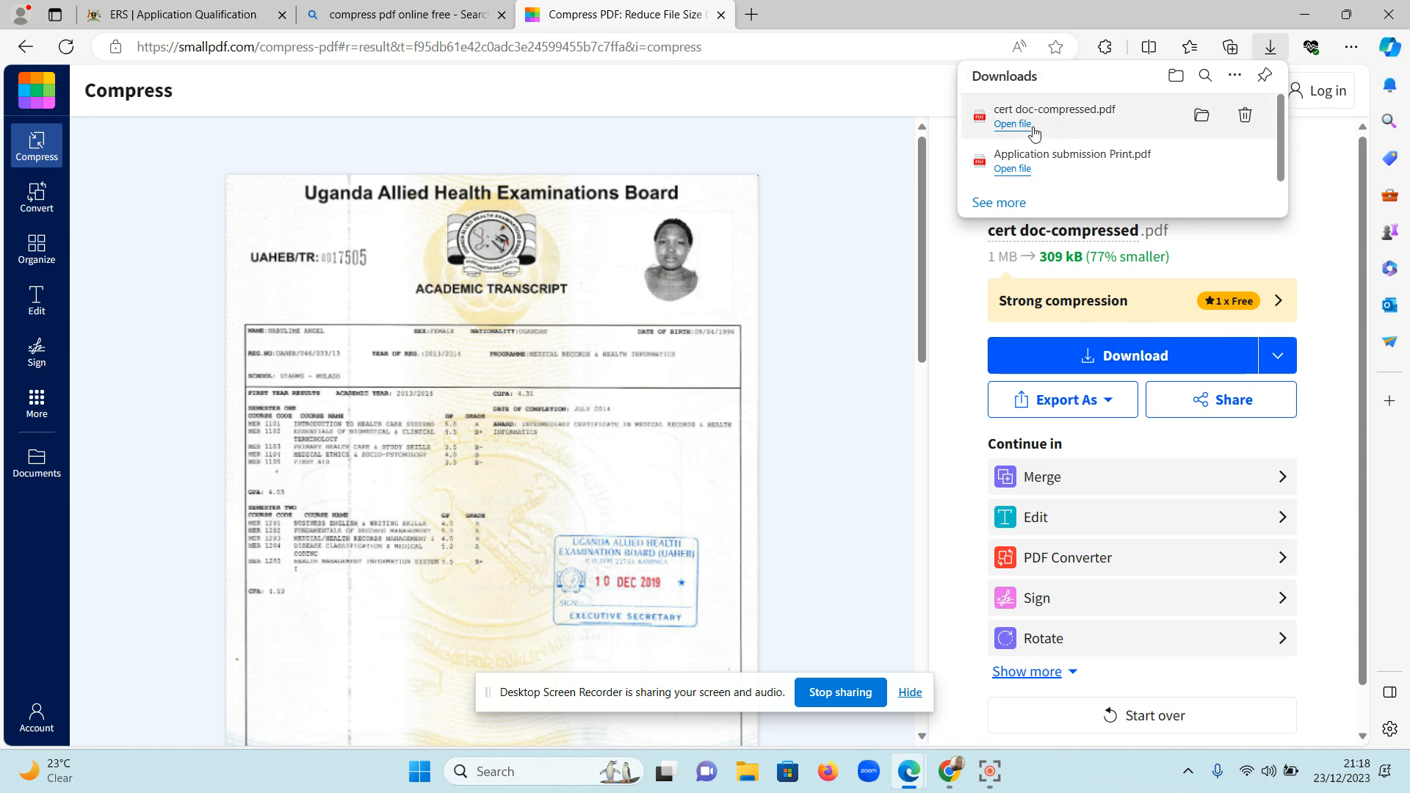
{"action": "left_click", "coordinate": [172, 8]}
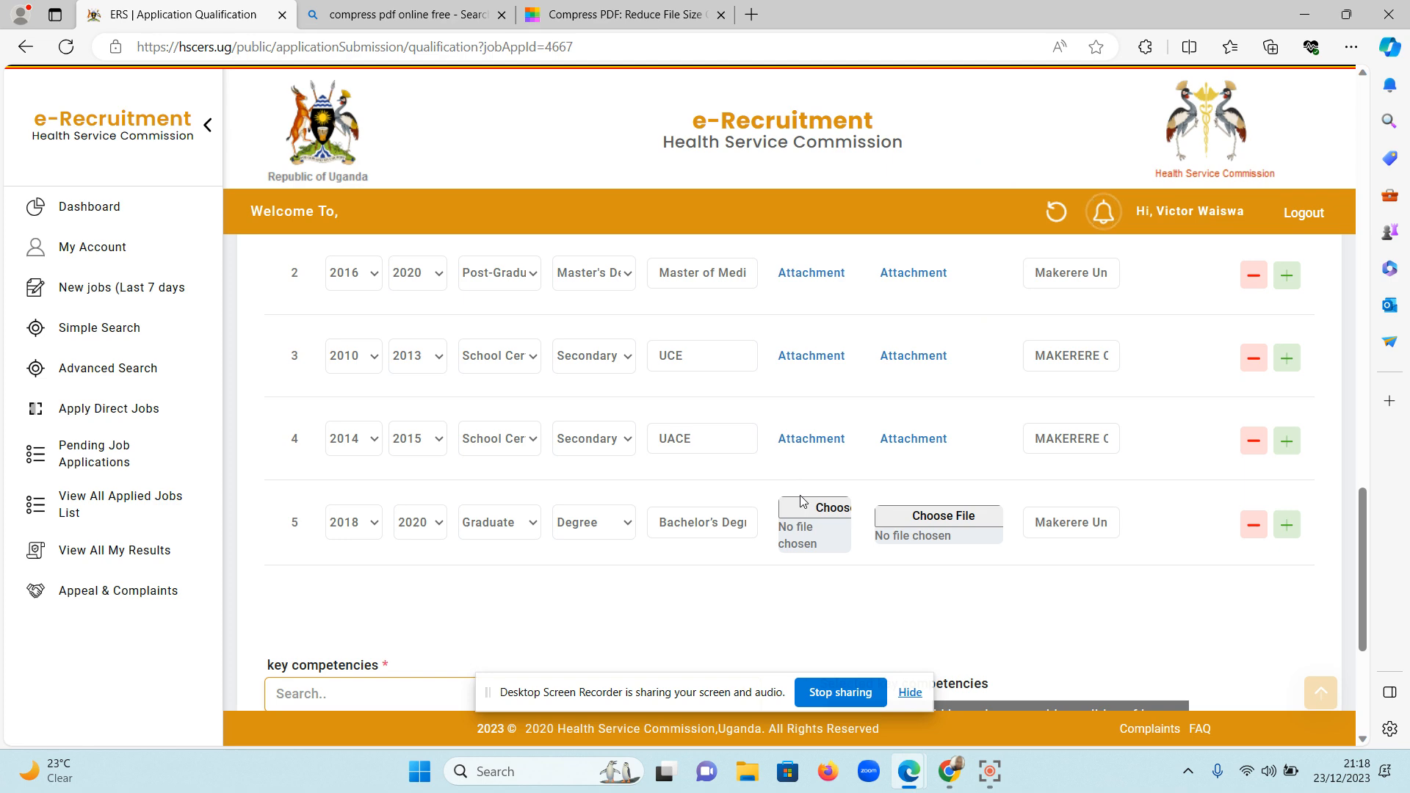
{"action": "left_click", "coordinate": [827, 516]}
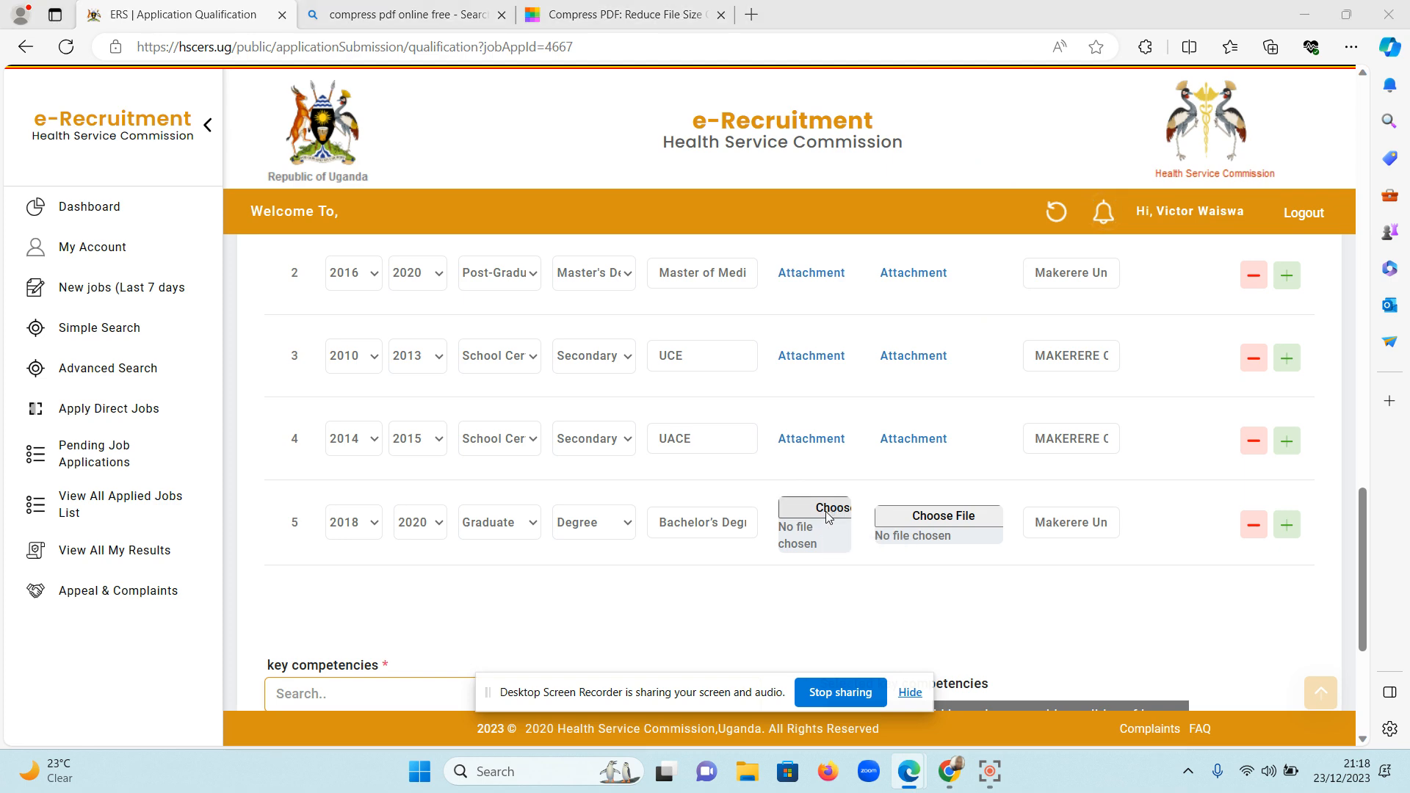
{"action": "left_click", "coordinate": [73, 178]}
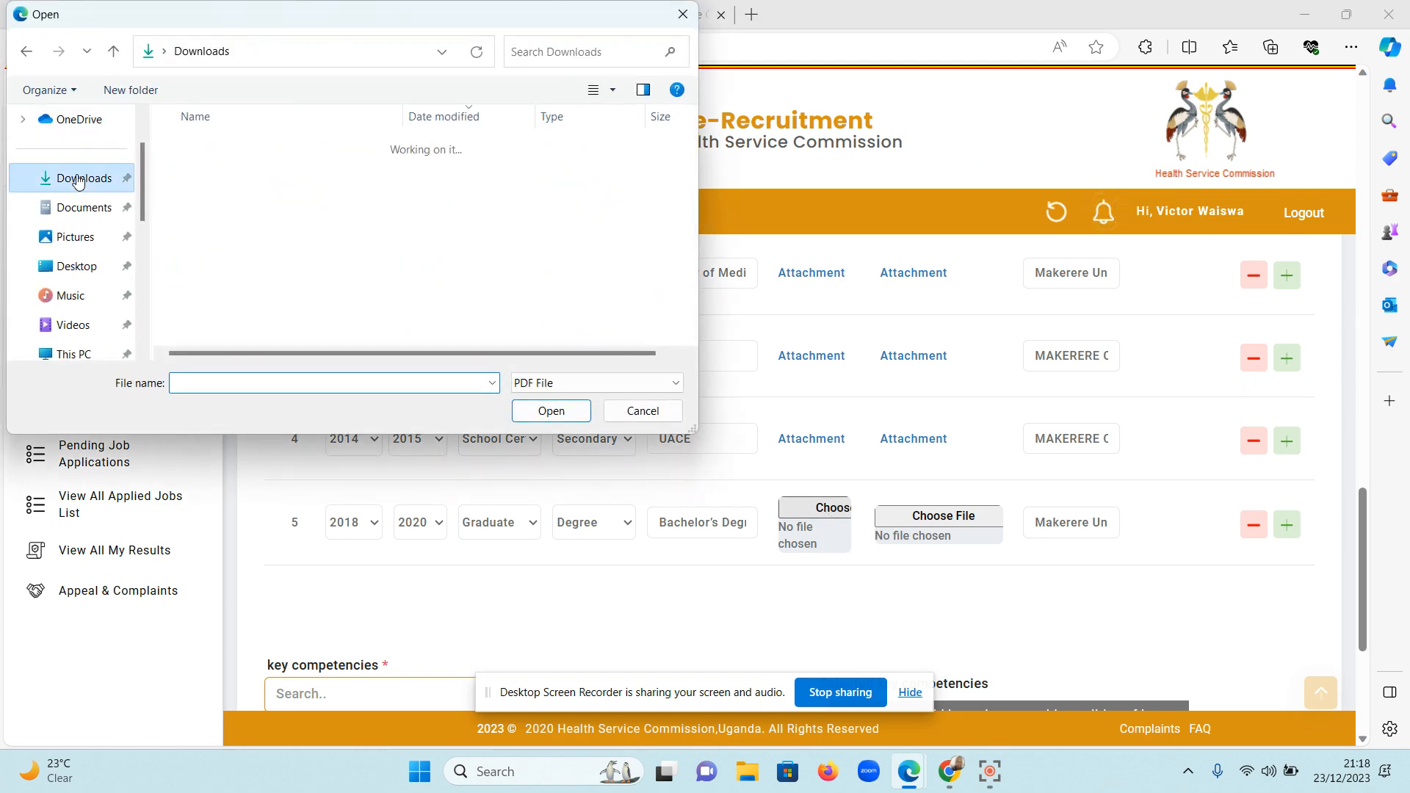
{"action": "left_click", "coordinate": [330, 178]}
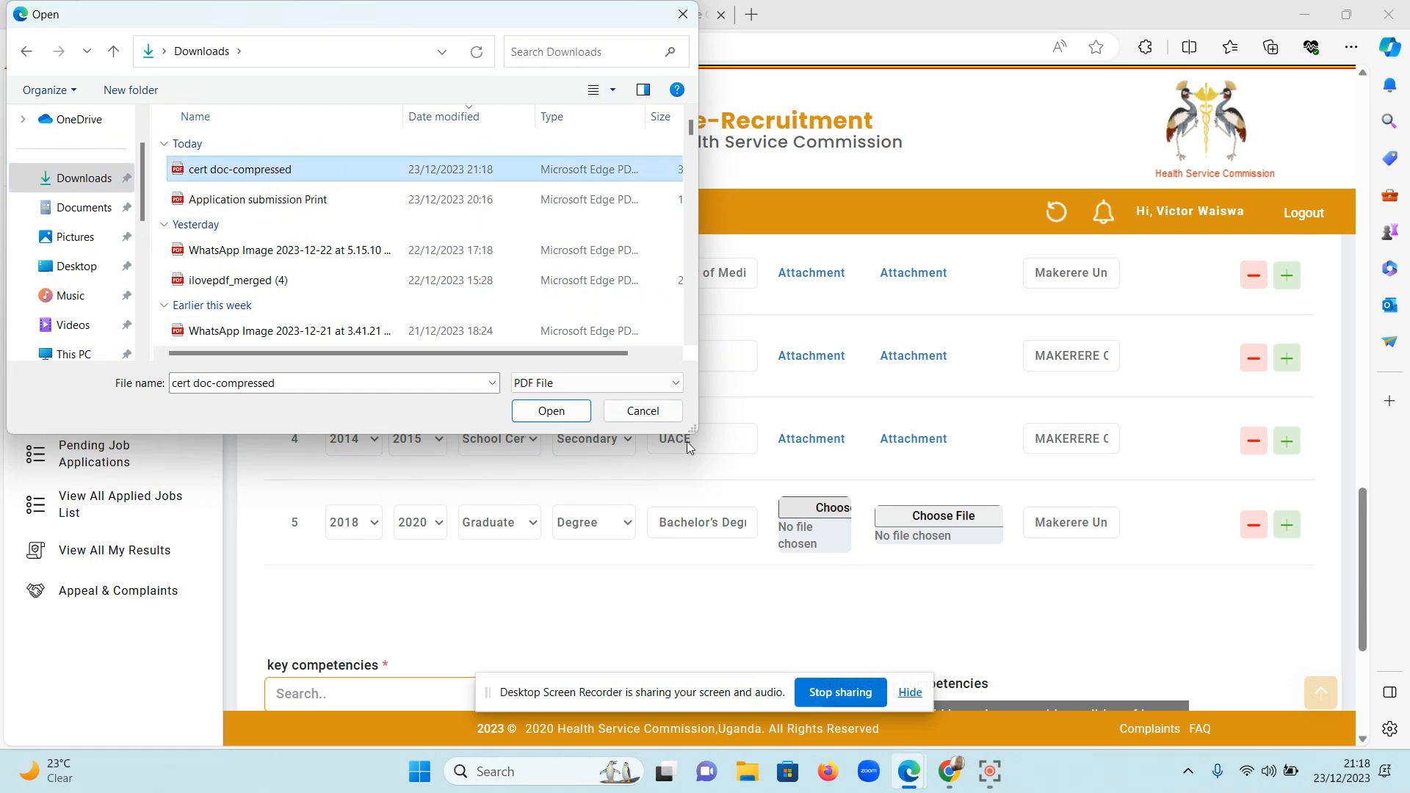
{"action": "left_click", "coordinate": [551, 411]}
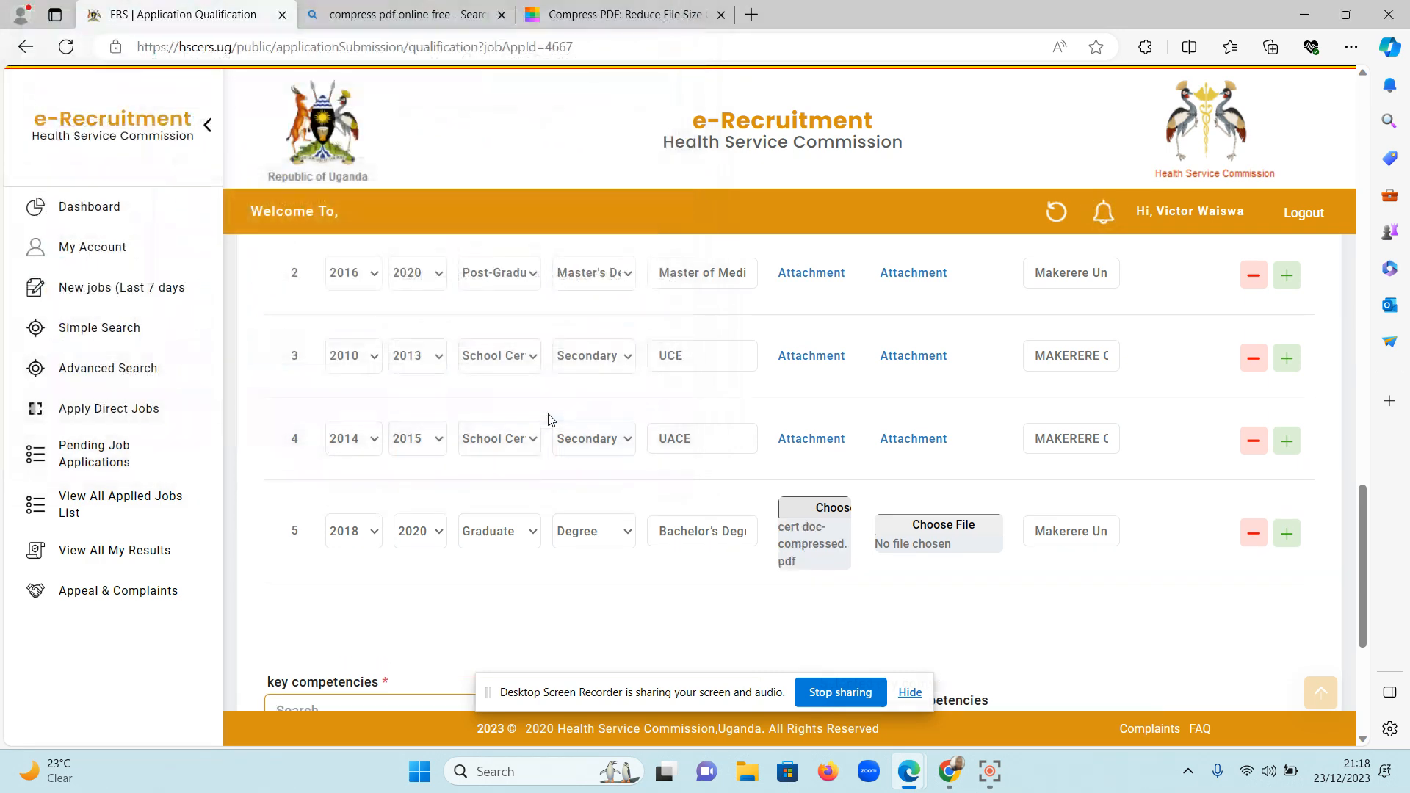
Search the Downloads folder for "transcr" and attach "transcript (2)" as the transcript for institution row 5.
{"action": "left_click", "coordinate": [901, 525]}
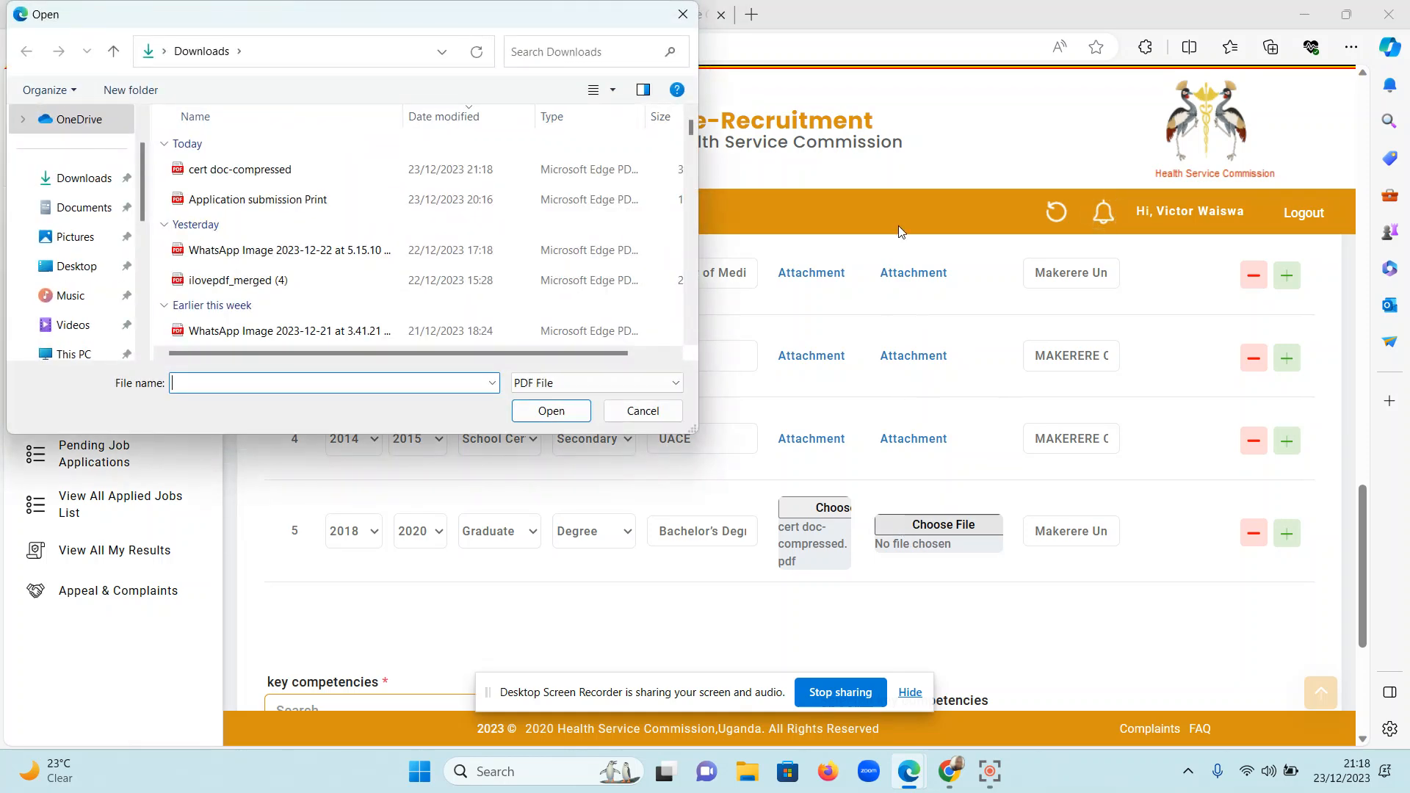
{"action": "left_click", "coordinate": [564, 53]}
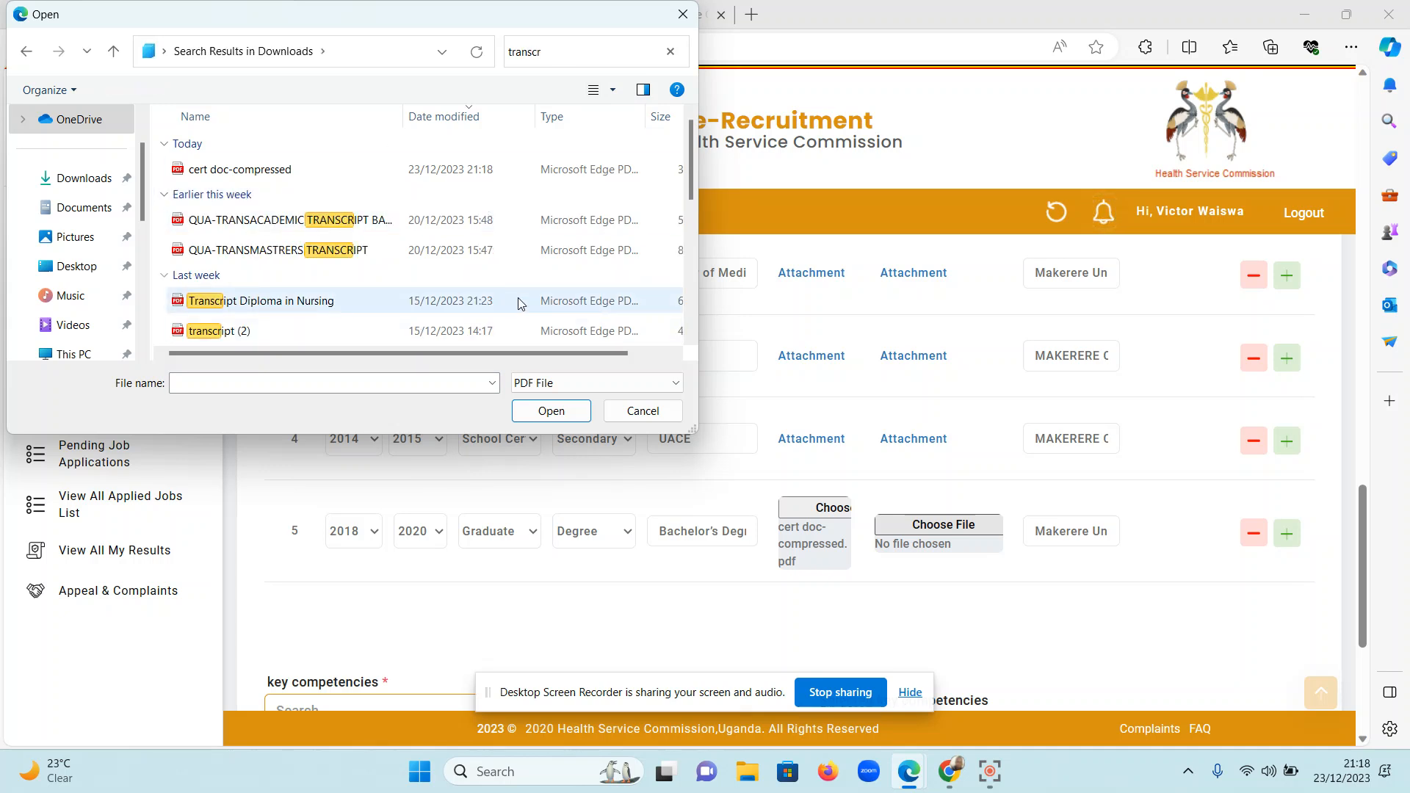
{"action": "left_click", "coordinate": [513, 328]}
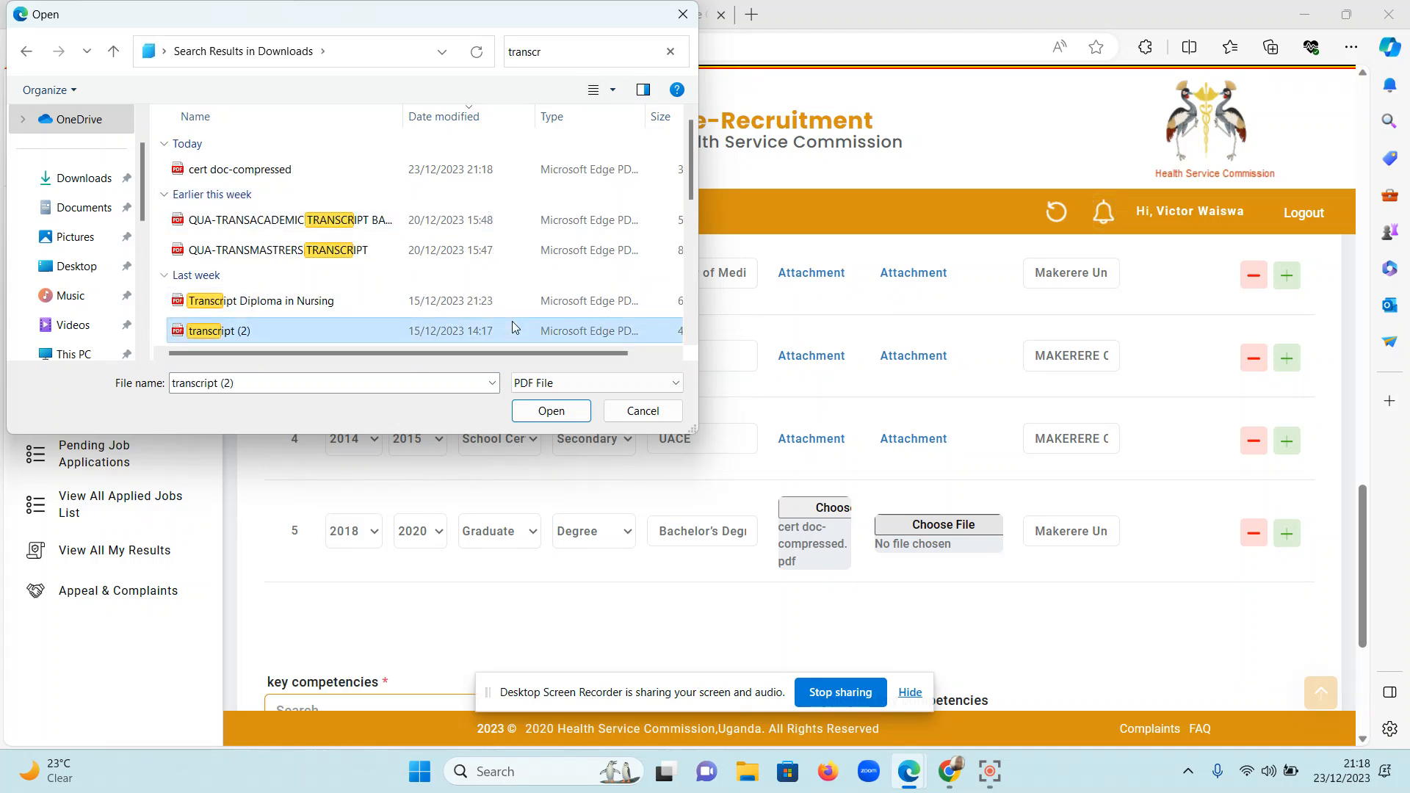
{"action": "left_click", "coordinate": [552, 411]}
Replace one duplicate "Proven record of research and publications" competency with "Good communication, interpersonal and team building skills" and submit the Qualification section for saving.
{"action": "scroll", "coordinate": [1037, 555], "scroll_direction": "down", "scroll_amount": 2}
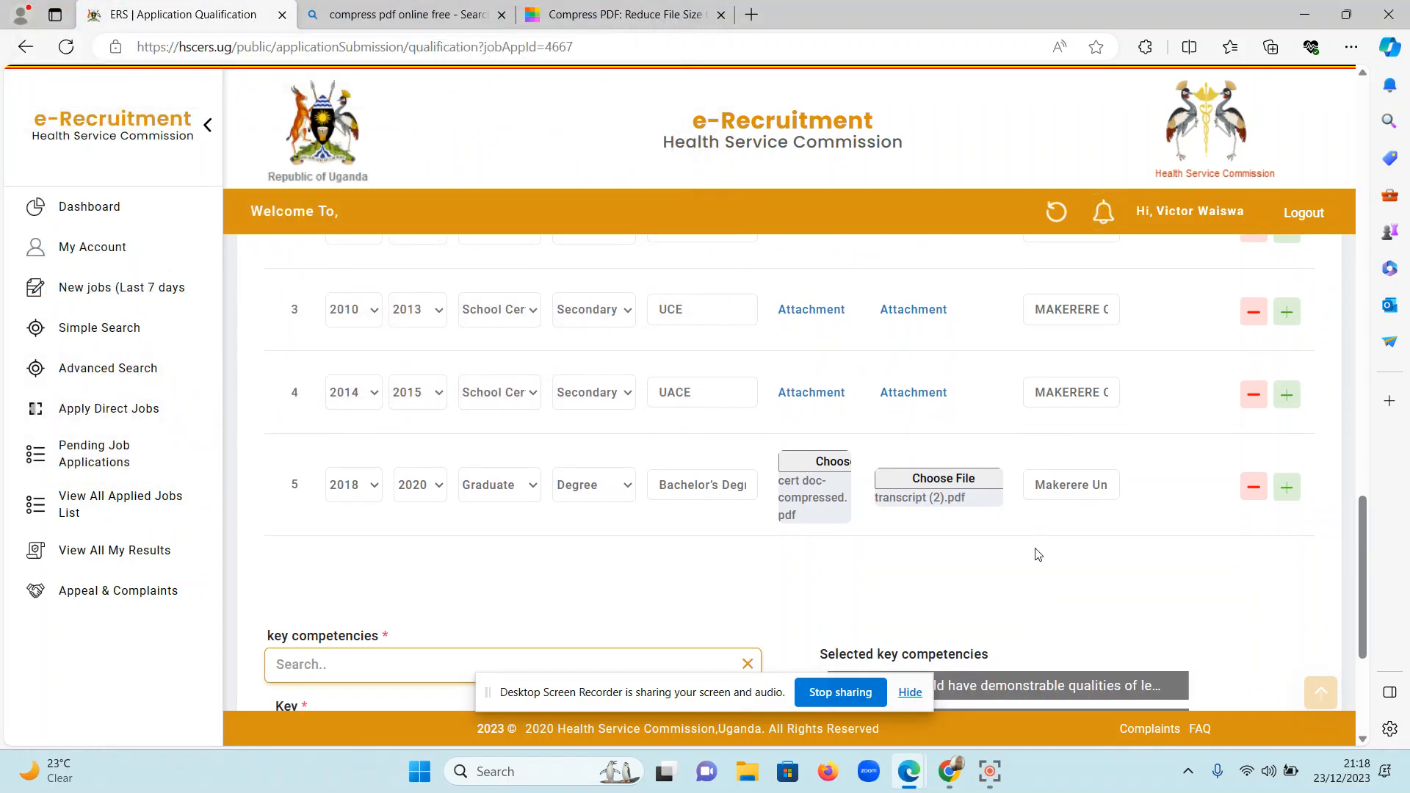
{"action": "scroll", "coordinate": [1036, 554], "scroll_direction": "down", "scroll_amount": 3}
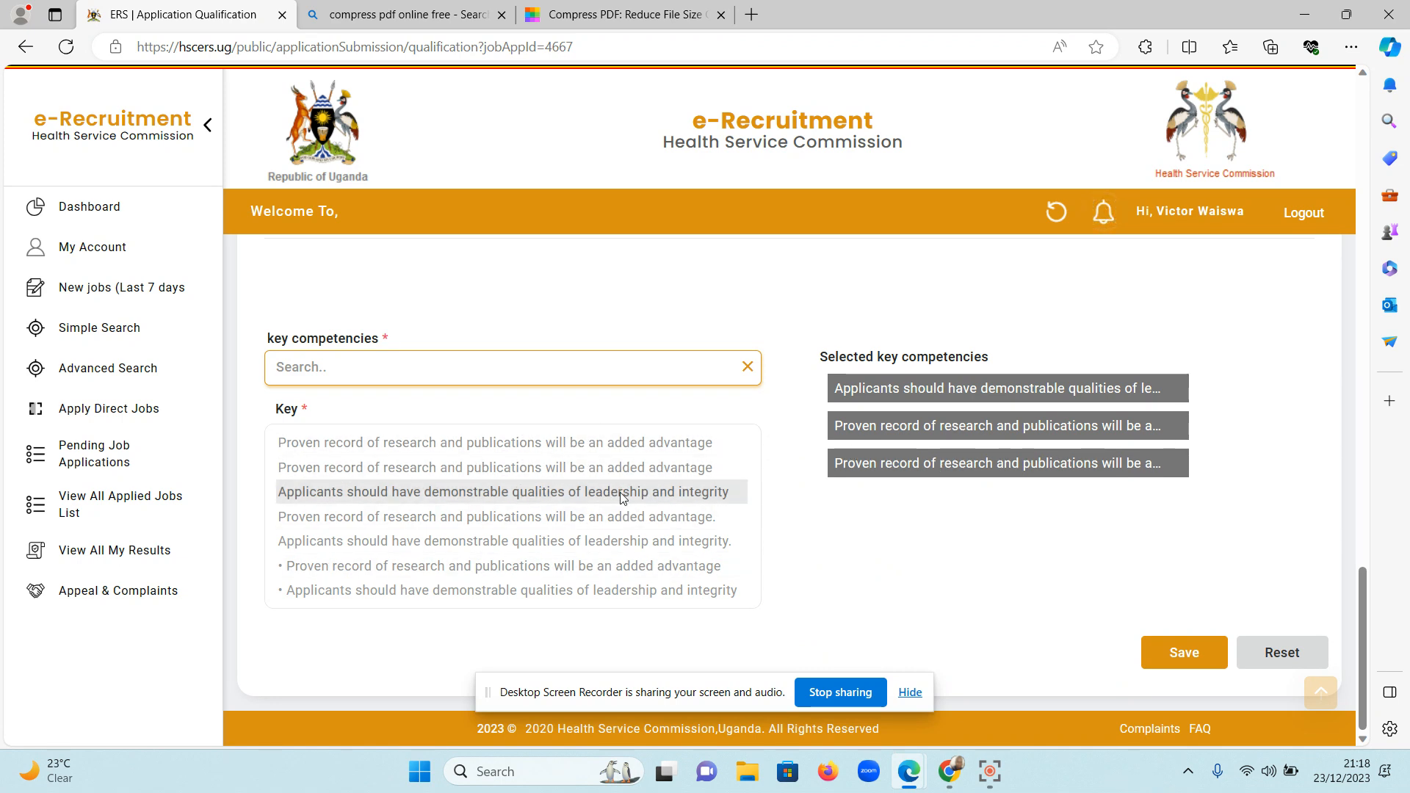
{"action": "left_click", "coordinate": [608, 540]}
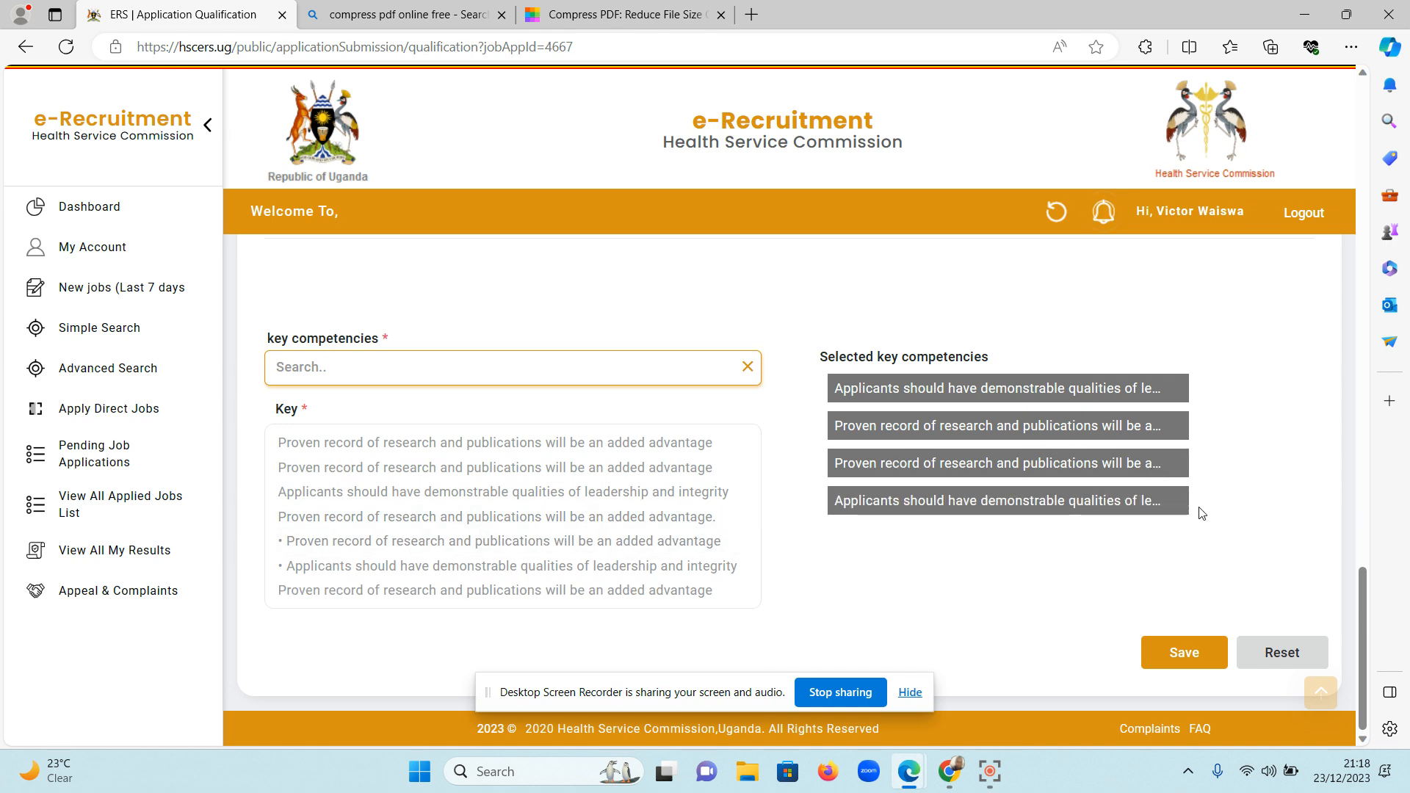
{"action": "left_click", "coordinate": [1158, 508]}
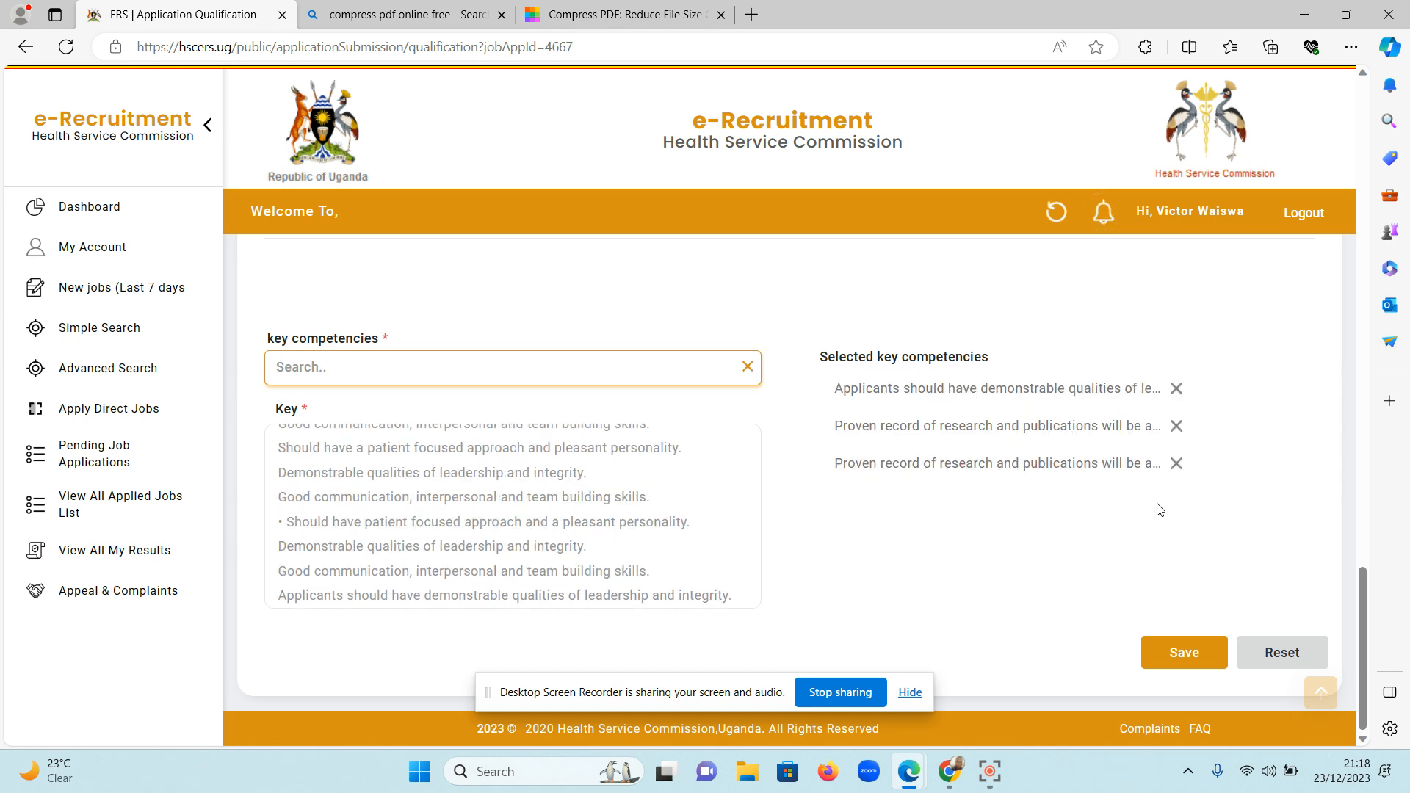
{"action": "left_click", "coordinate": [1176, 426]}
{"action": "left_click", "coordinate": [650, 487]}
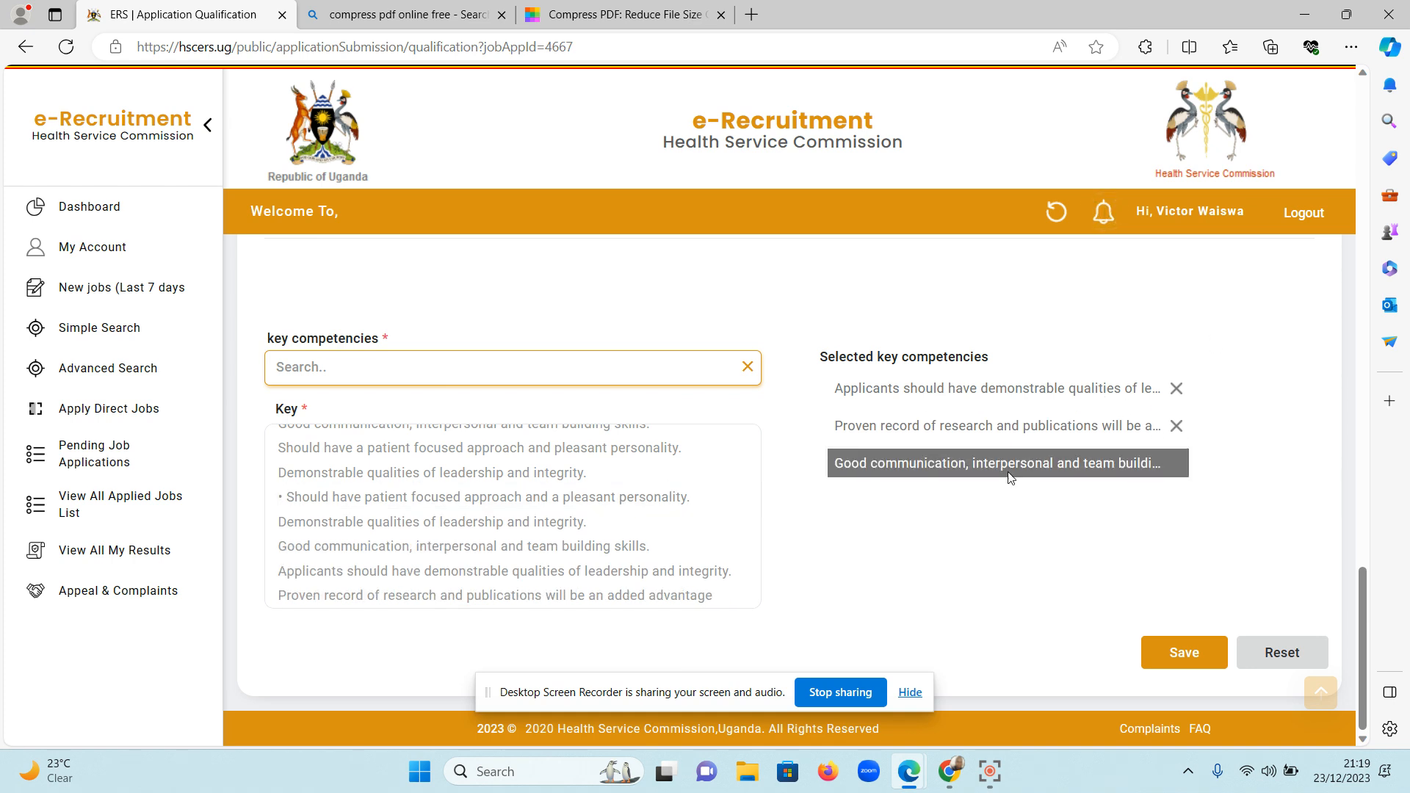
{"action": "left_click", "coordinate": [1169, 653]}
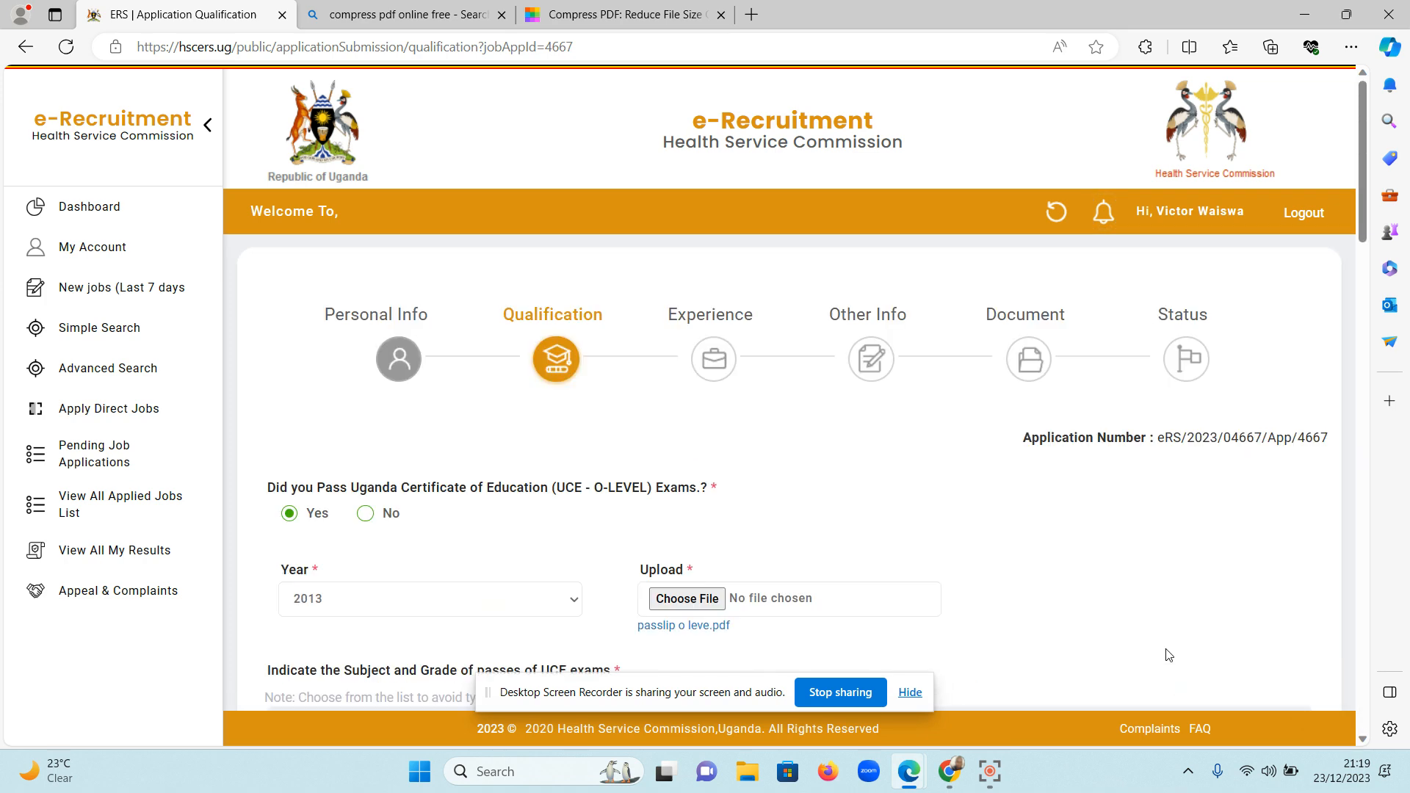
Reselect "Makerere University" from the suggestions as the institution in row 5 and save the Qualification section.
{"action": "scroll", "coordinate": [1169, 654], "scroll_direction": "down", "scroll_amount": 15}
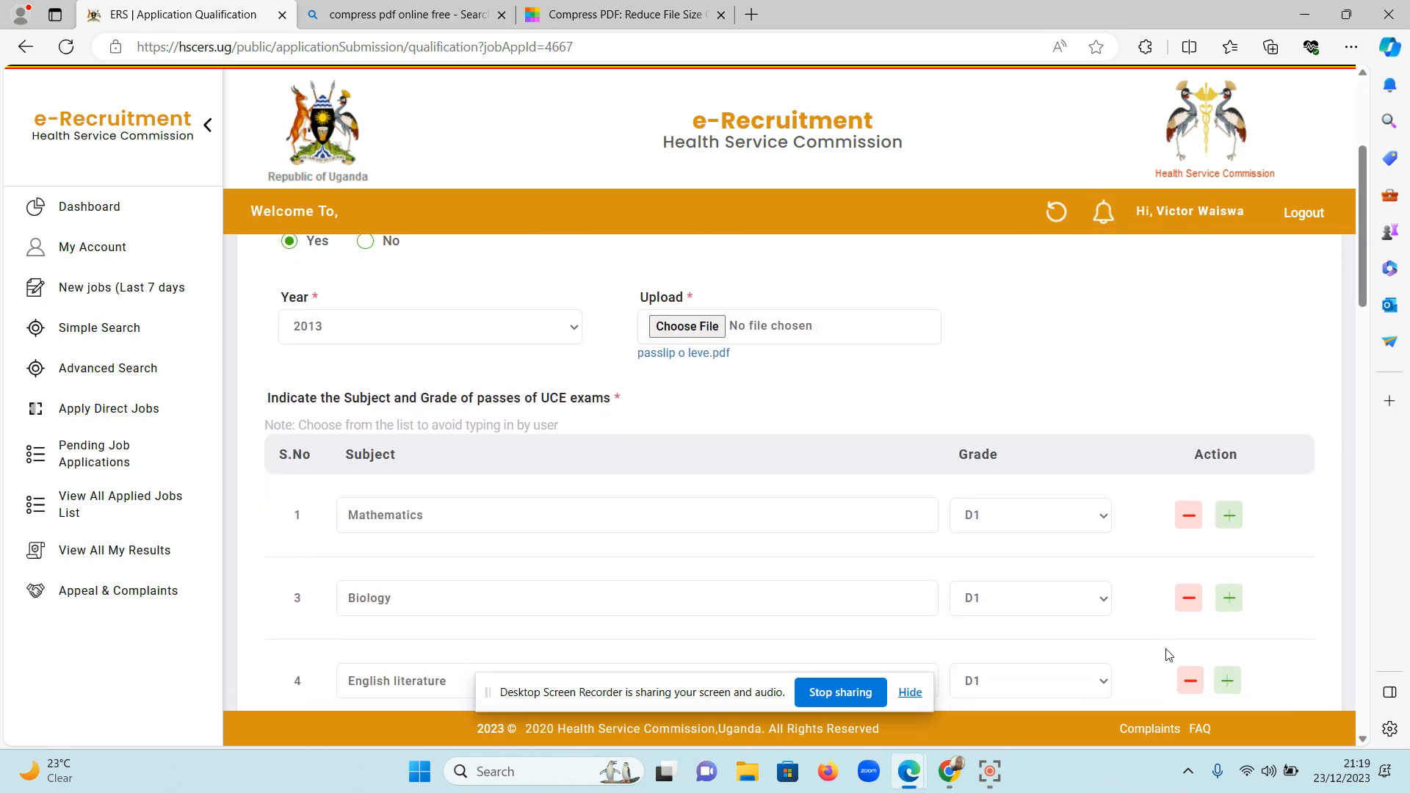
{"action": "scroll", "coordinate": [1167, 656], "scroll_direction": "down", "scroll_amount": 6}
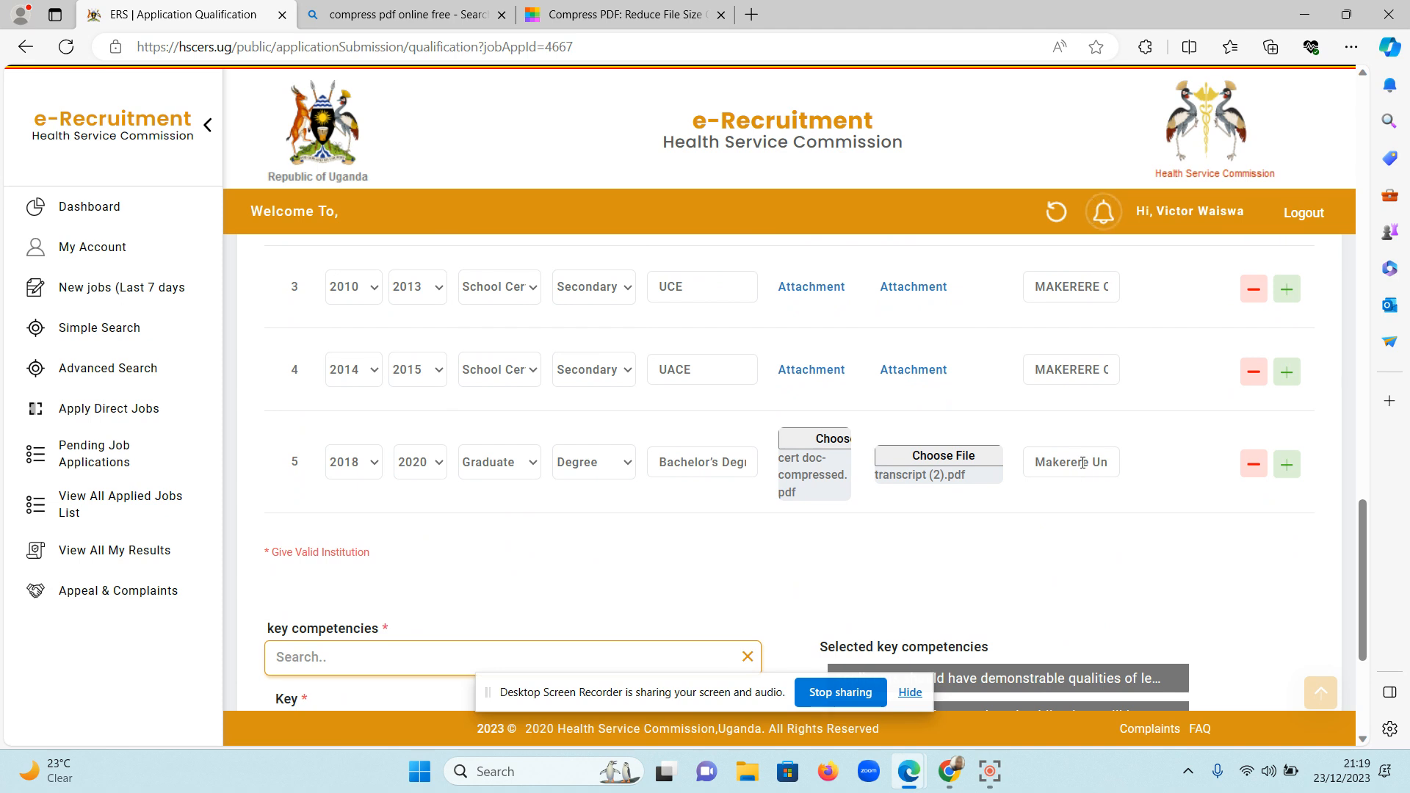
{"action": "key", "text": "Right"}
{"action": "key", "text": "Right"}
{"action": "key", "text": "Right"}
{"action": "key", "text": "Right"}
{"action": "key", "text": "Right"}
{"action": "key", "text": "Right"}
{"action": "key", "text": "Right"}
{"action": "key", "text": "Right"}
{"action": "key", "text": "Right"}
{"action": "key", "text": "Right"}
{"action": "key", "text": "Right"}
{"action": "key", "text": "BackSpace"}
{"action": "left_click", "coordinate": [1082, 462]}
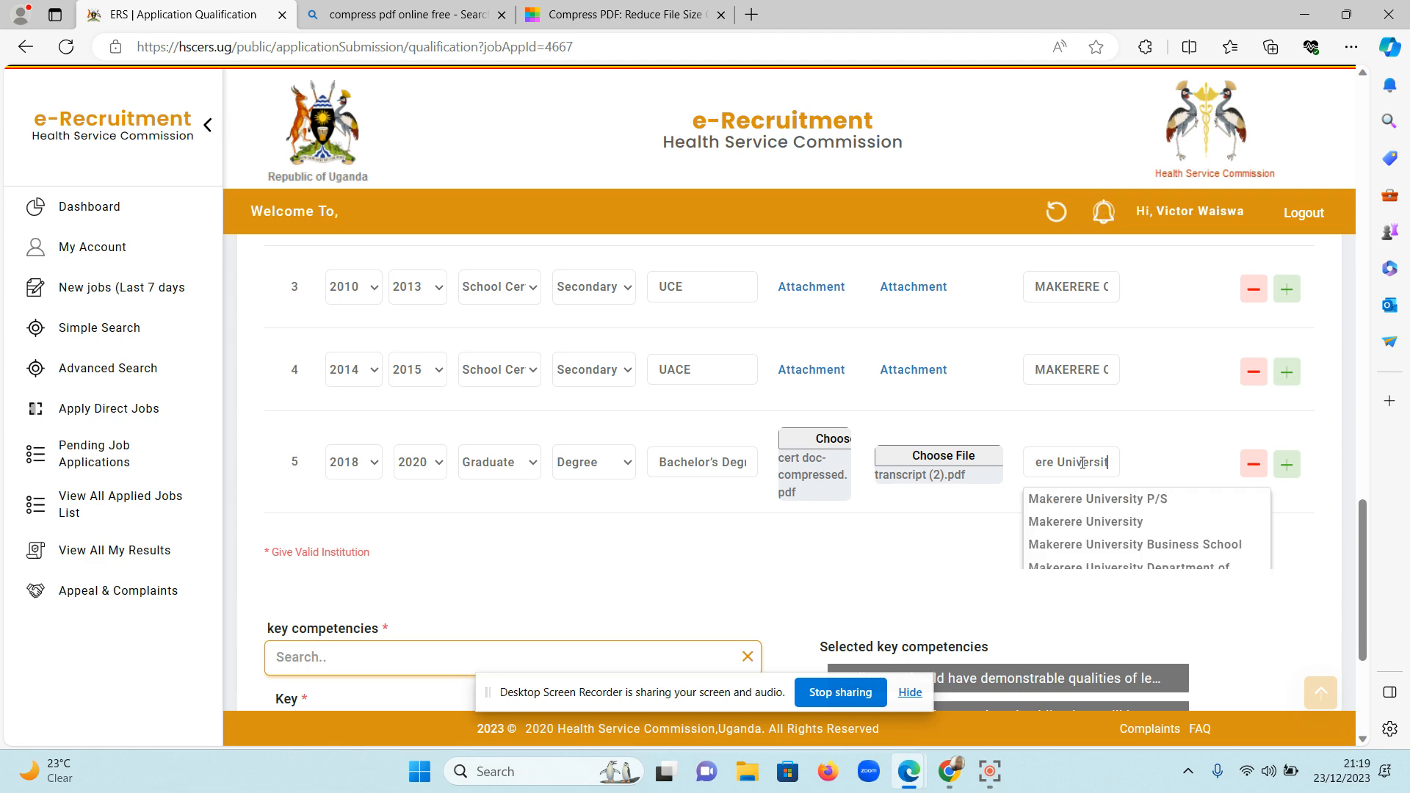
{"action": "left_click", "coordinate": [1099, 519]}
{"action": "scroll", "coordinate": [1099, 519], "scroll_direction": "down", "scroll_amount": 4}
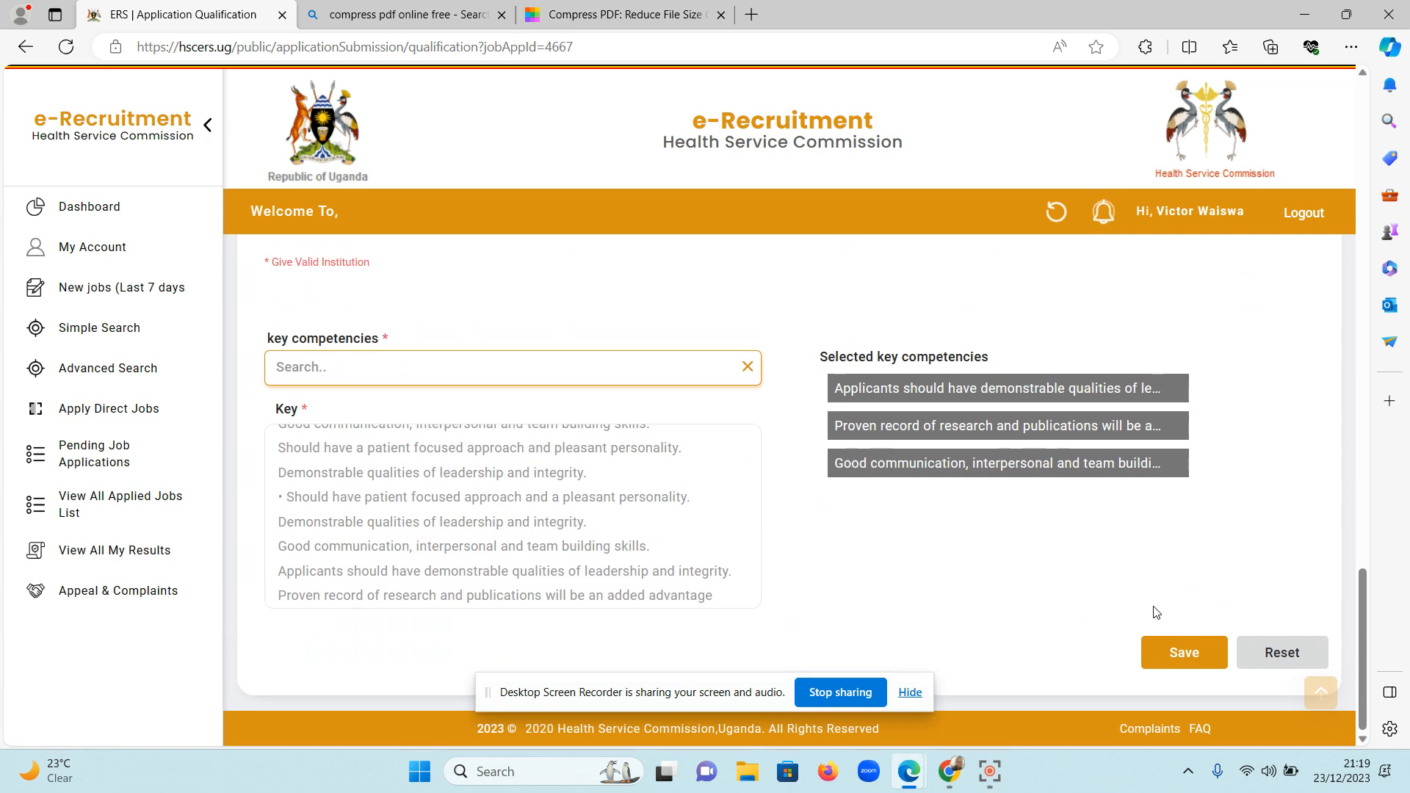
{"action": "left_click", "coordinate": [1173, 653]}
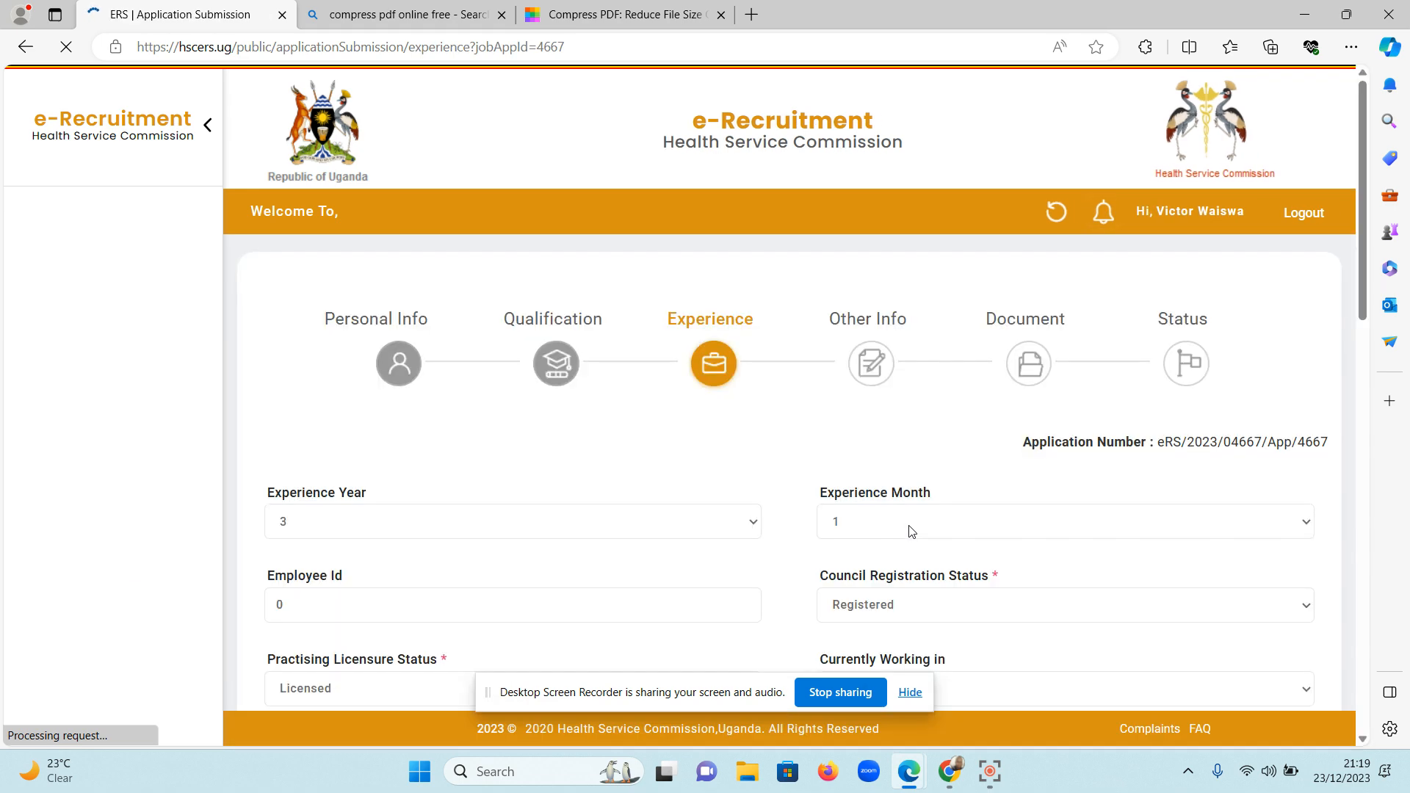
Choose "LICENCE_page-0001 (2)-min" as the new licence image in the Experience section, searching Downloads for "lice".
{"action": "scroll", "coordinate": [911, 530], "scroll_direction": "down", "scroll_amount": 15}
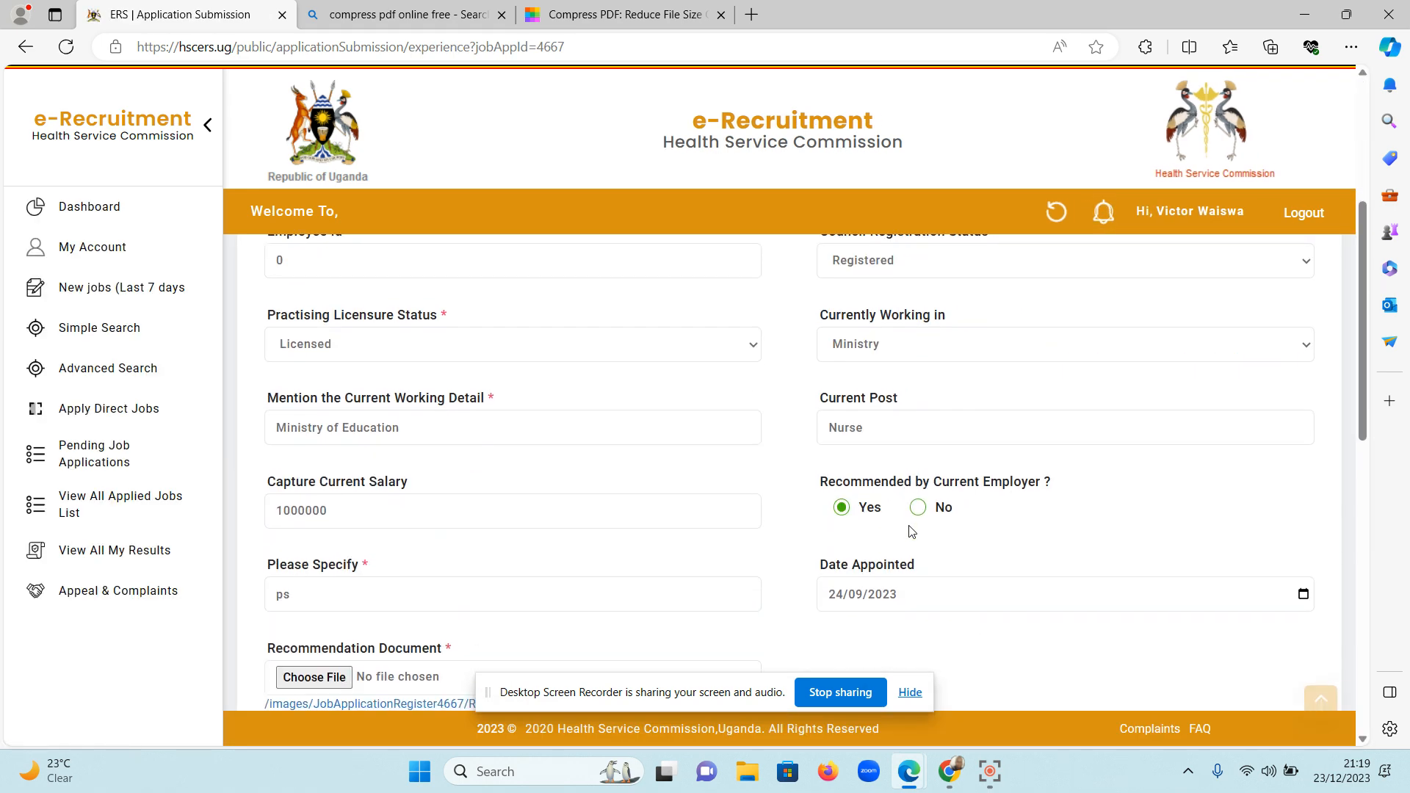
{"action": "scroll", "coordinate": [911, 530], "scroll_direction": "up", "scroll_amount": 5}
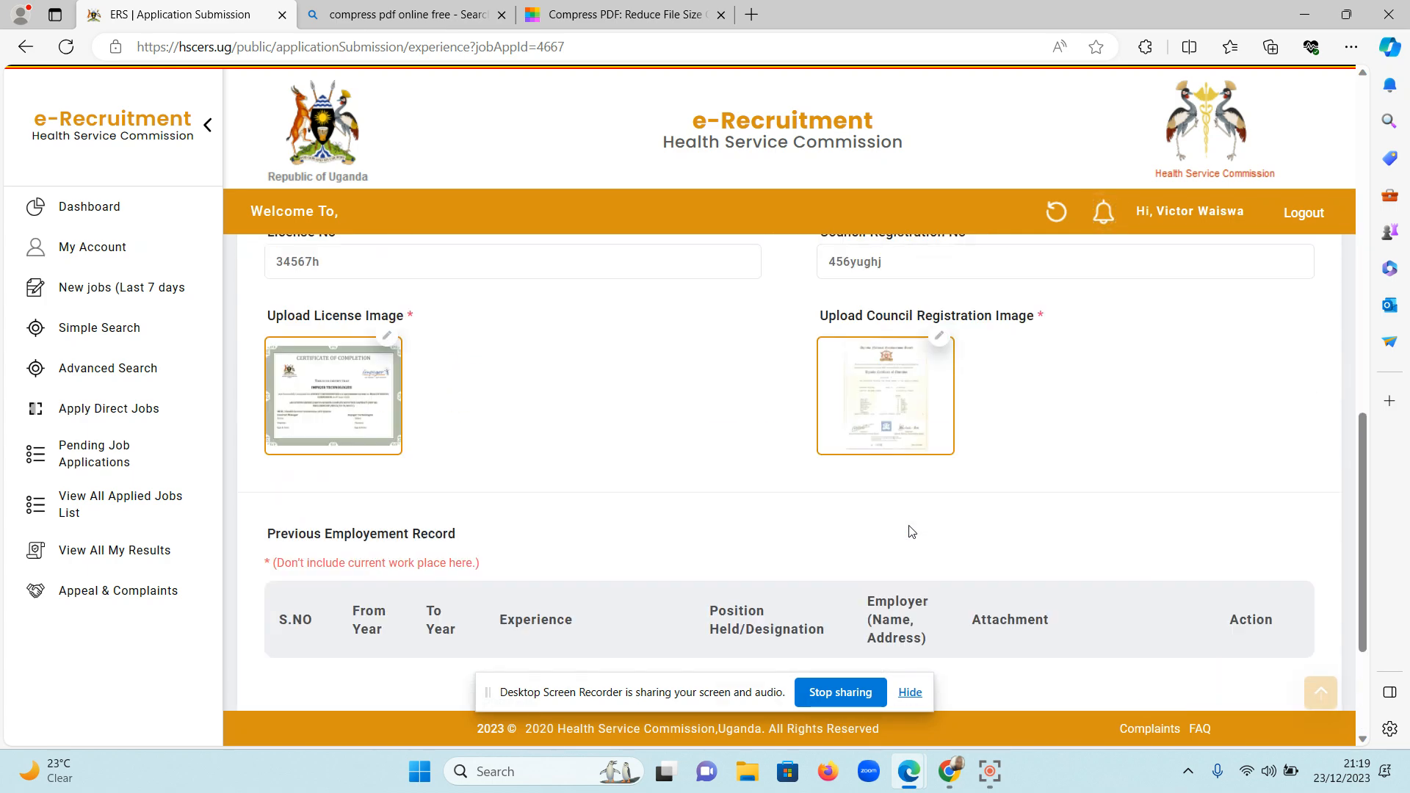
{"action": "scroll", "coordinate": [535, 472], "scroll_direction": "down", "scroll_amount": 2}
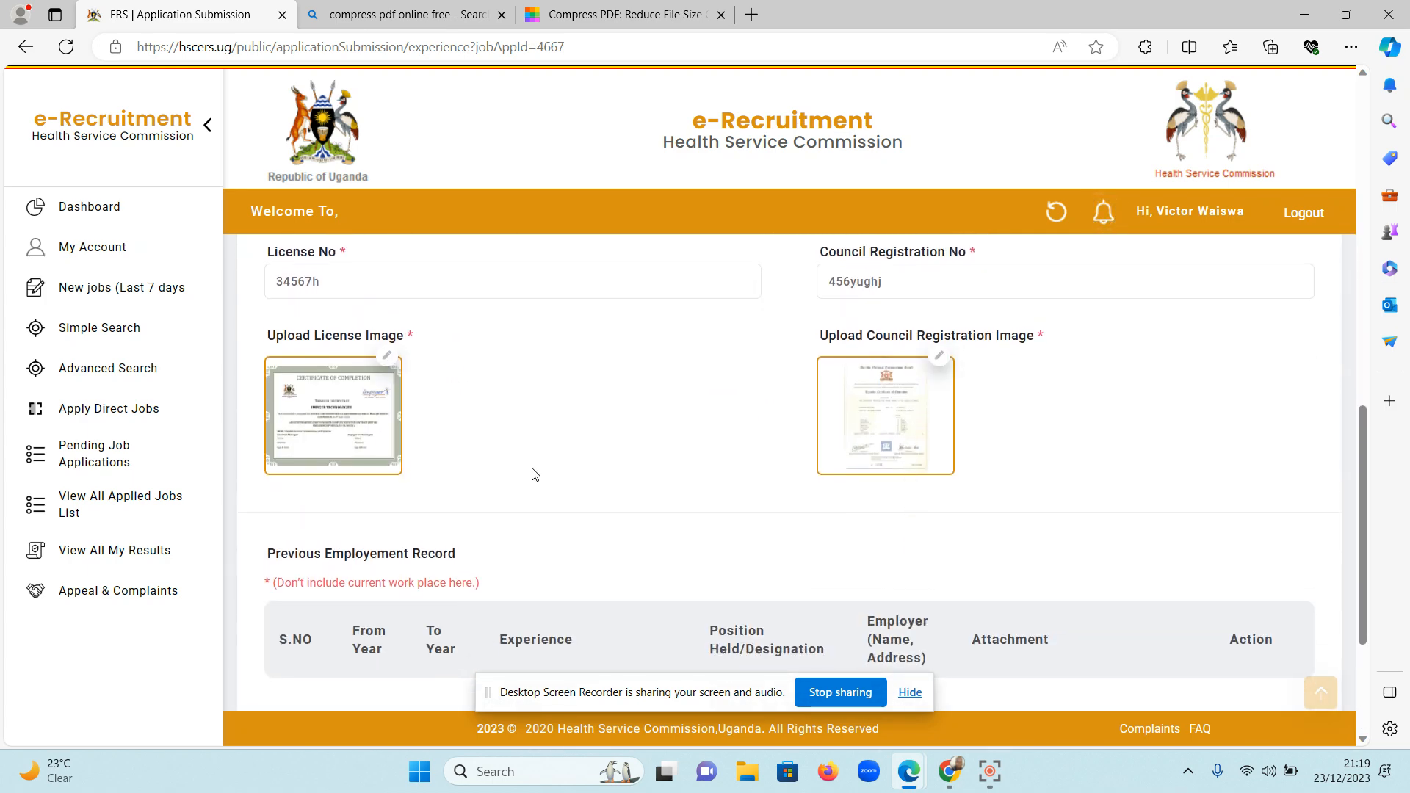
{"action": "left_click", "coordinate": [387, 355]}
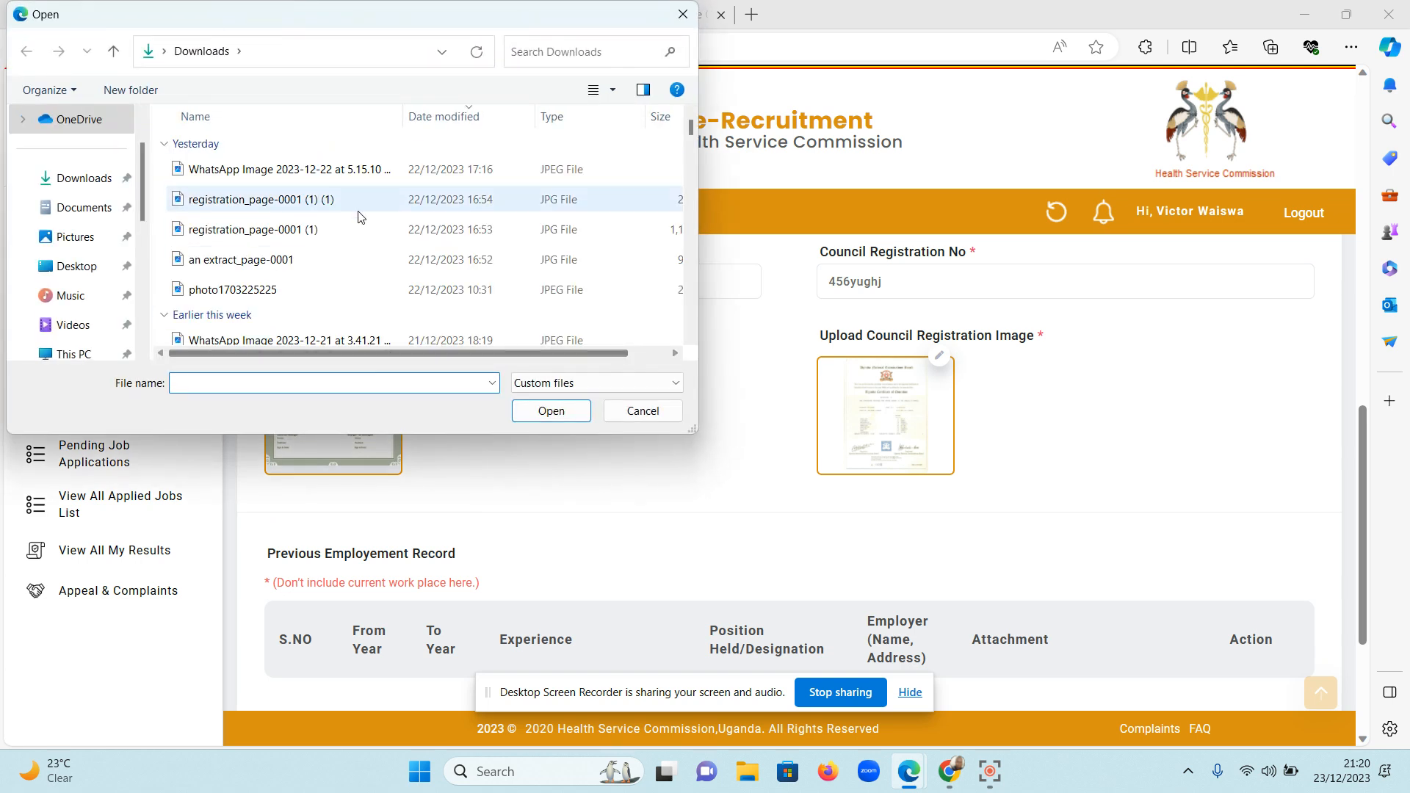
{"action": "left_click", "coordinate": [578, 51]}
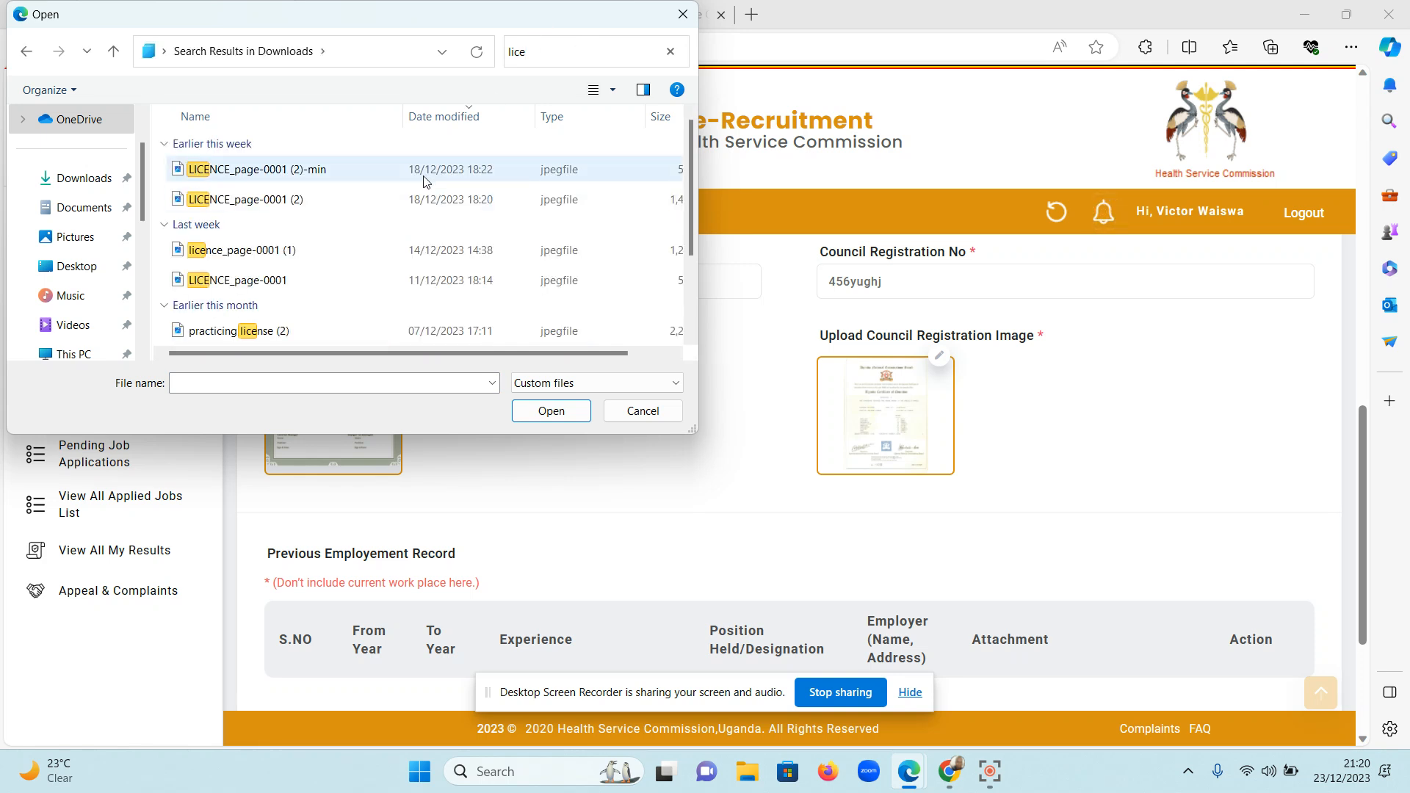
{"action": "left_click", "coordinate": [436, 172]}
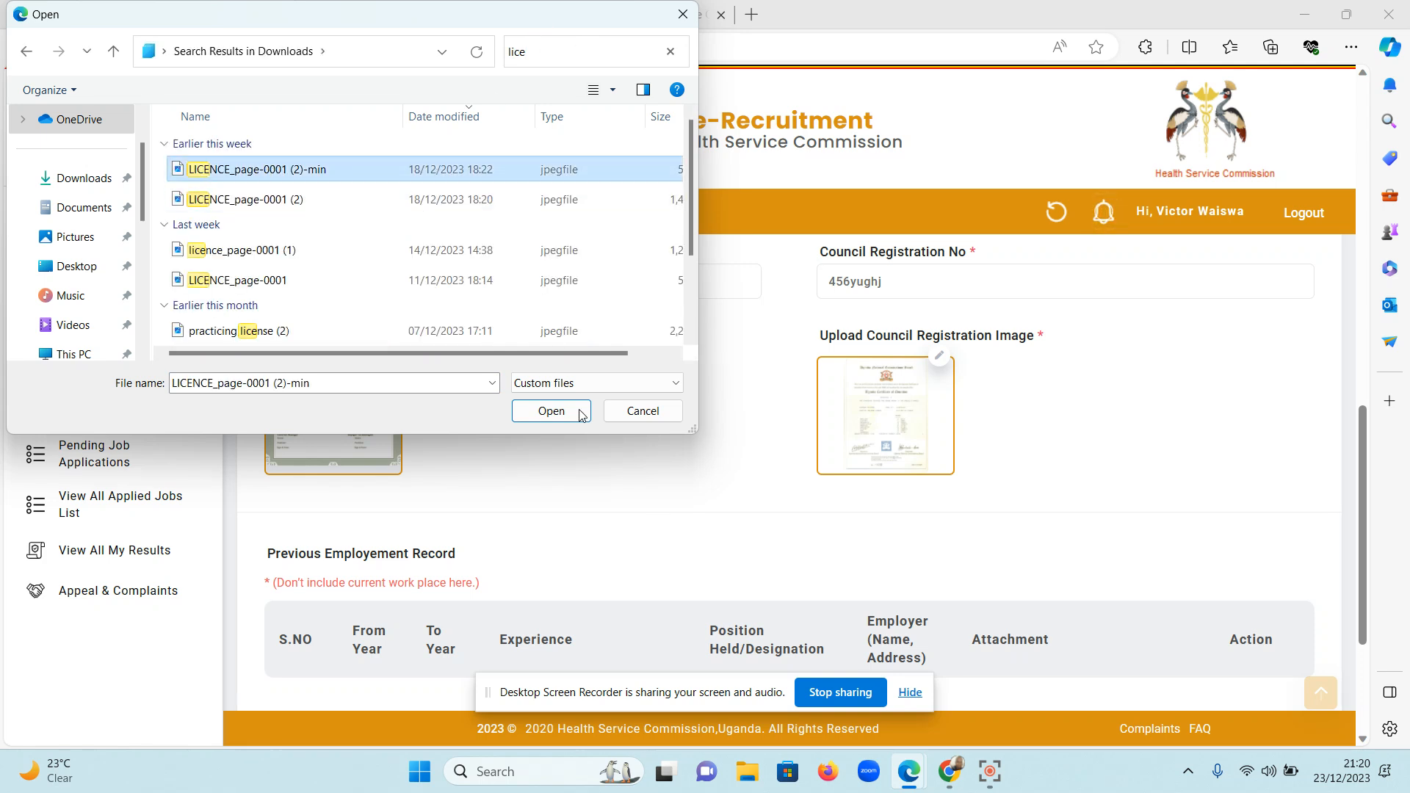
{"action": "left_click", "coordinate": [549, 409]}
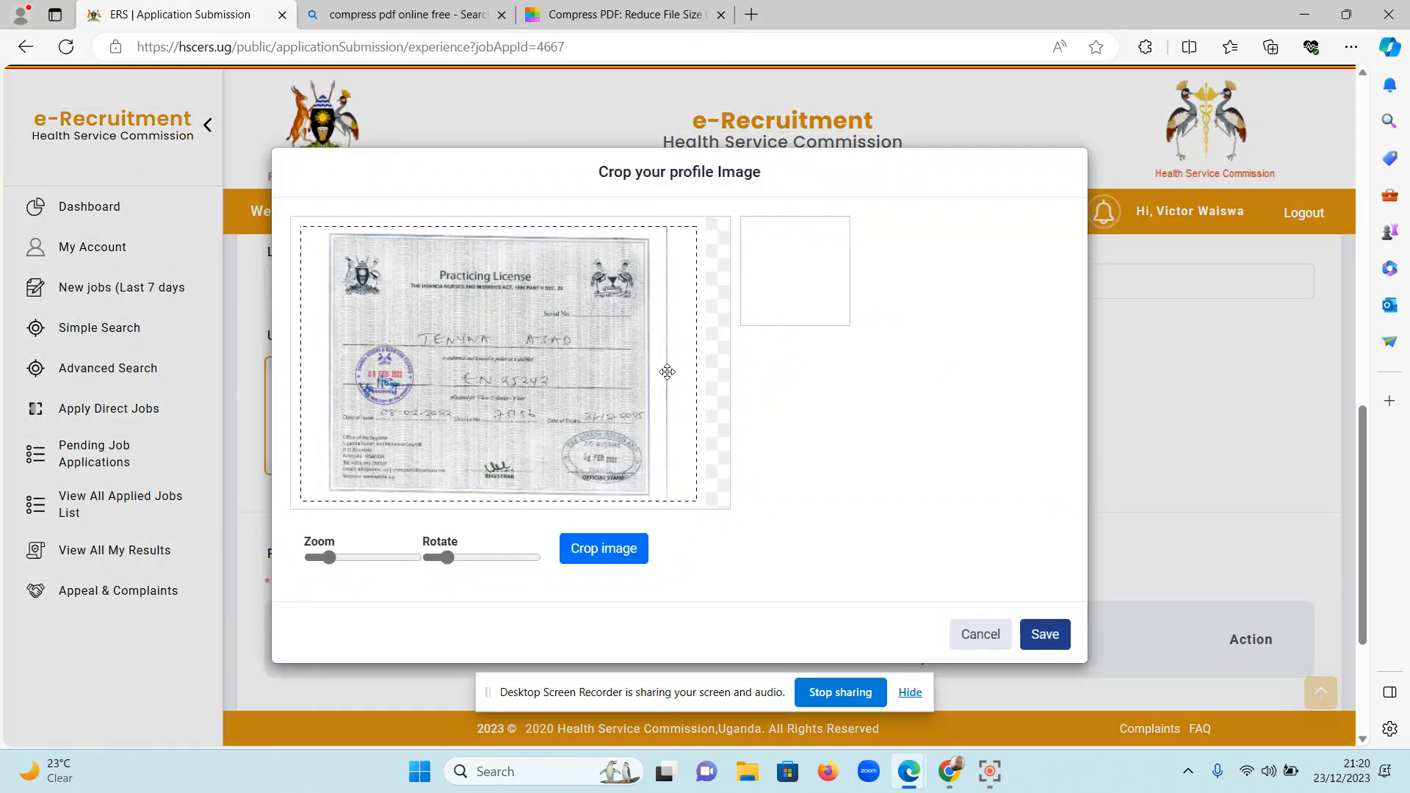
Crop the licence image to the edges of the practicing licence and save it.
{"action": "left_click_drag", "start_coordinate": [300, 368], "coordinate": [332, 368]}
{"action": "left_click_drag", "start_coordinate": [699, 368], "coordinate": [660, 374]}
{"action": "left_click", "coordinate": [620, 551]}
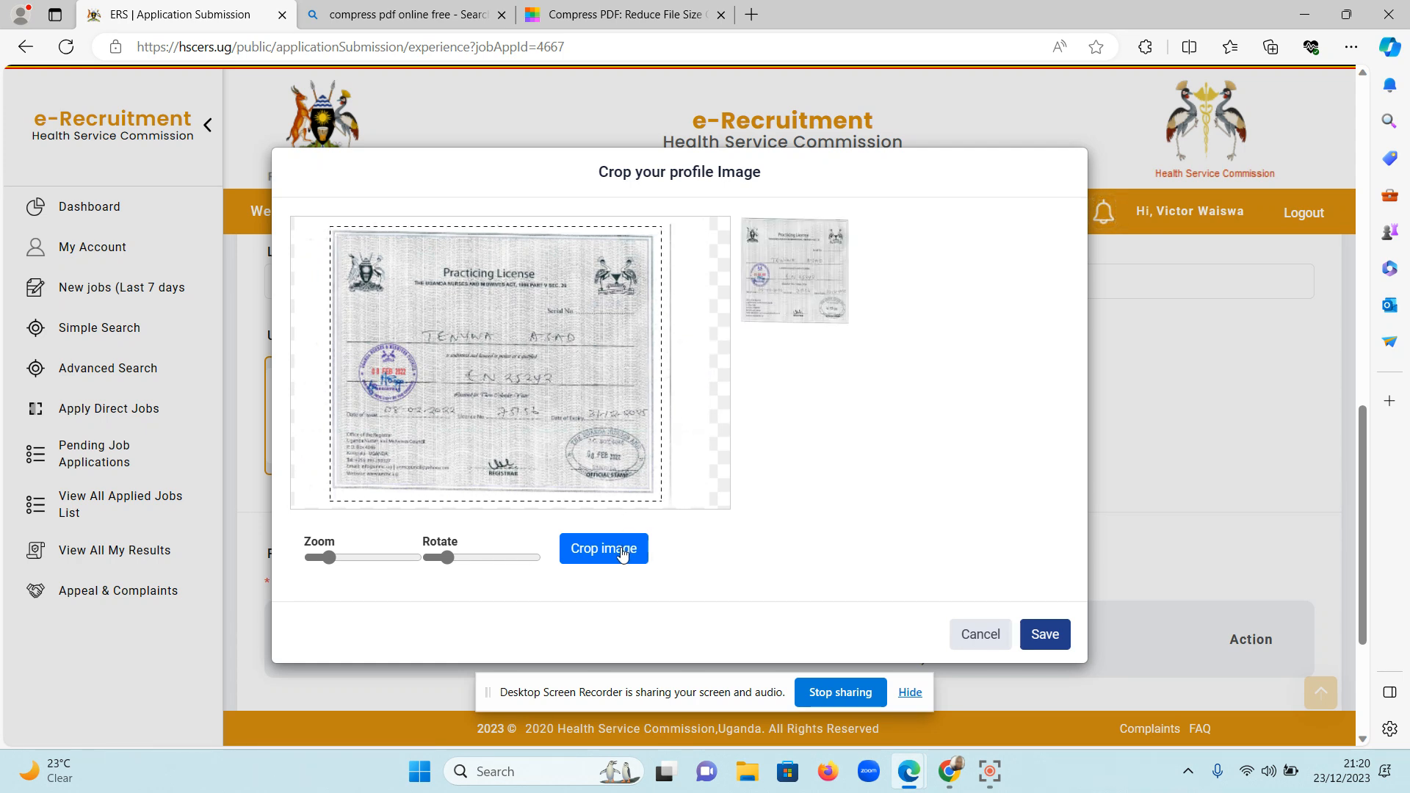
{"action": "left_click", "coordinate": [1043, 640]}
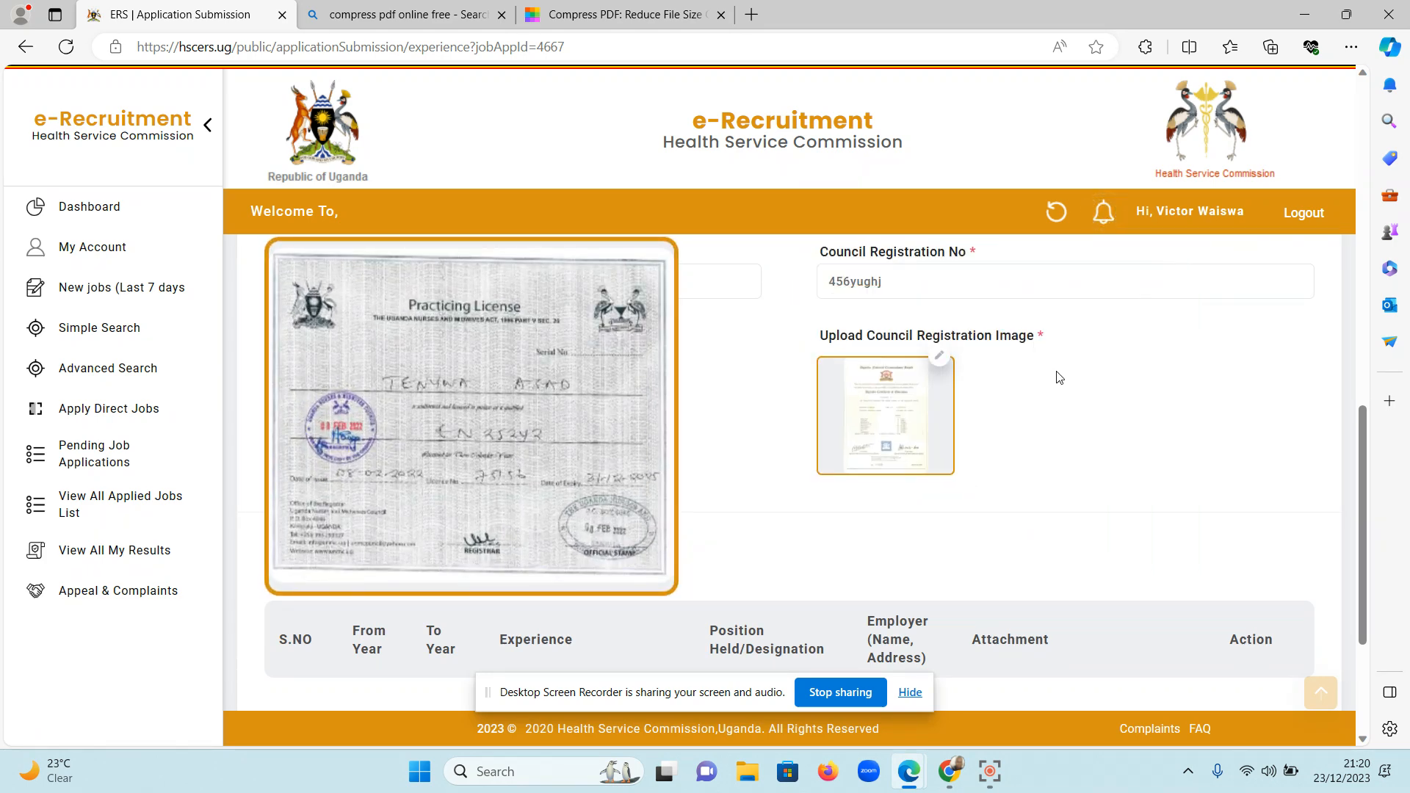
Replace the council registration image with the first file found for "reg" in Downloads, cropping it to the full certificate.
{"action": "left_click", "coordinate": [945, 357]}
{"action": "left_click", "coordinate": [564, 51]}
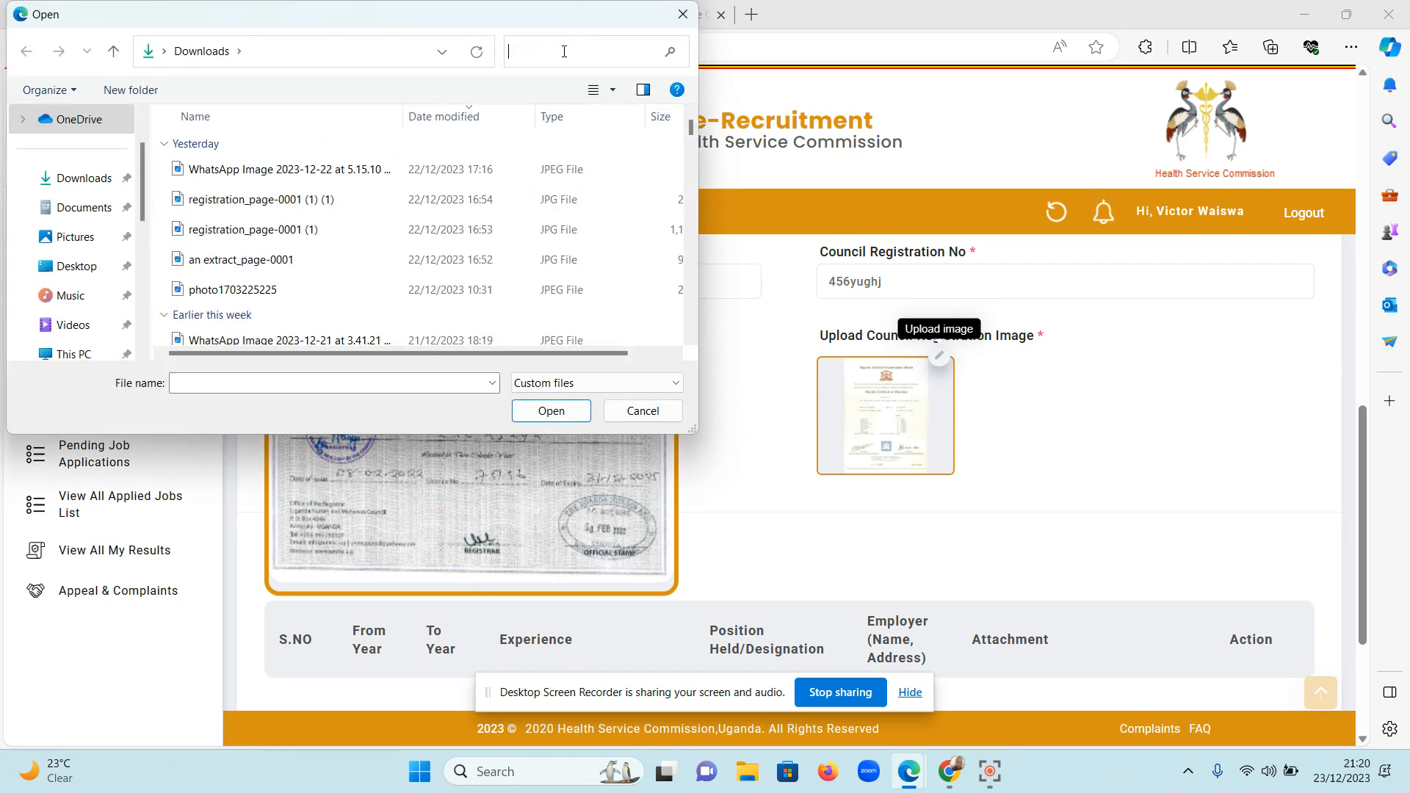
{"action": "type", "text": "reg"}
{"action": "left_click", "coordinate": [416, 170]}
{"action": "left_click", "coordinate": [558, 412]}
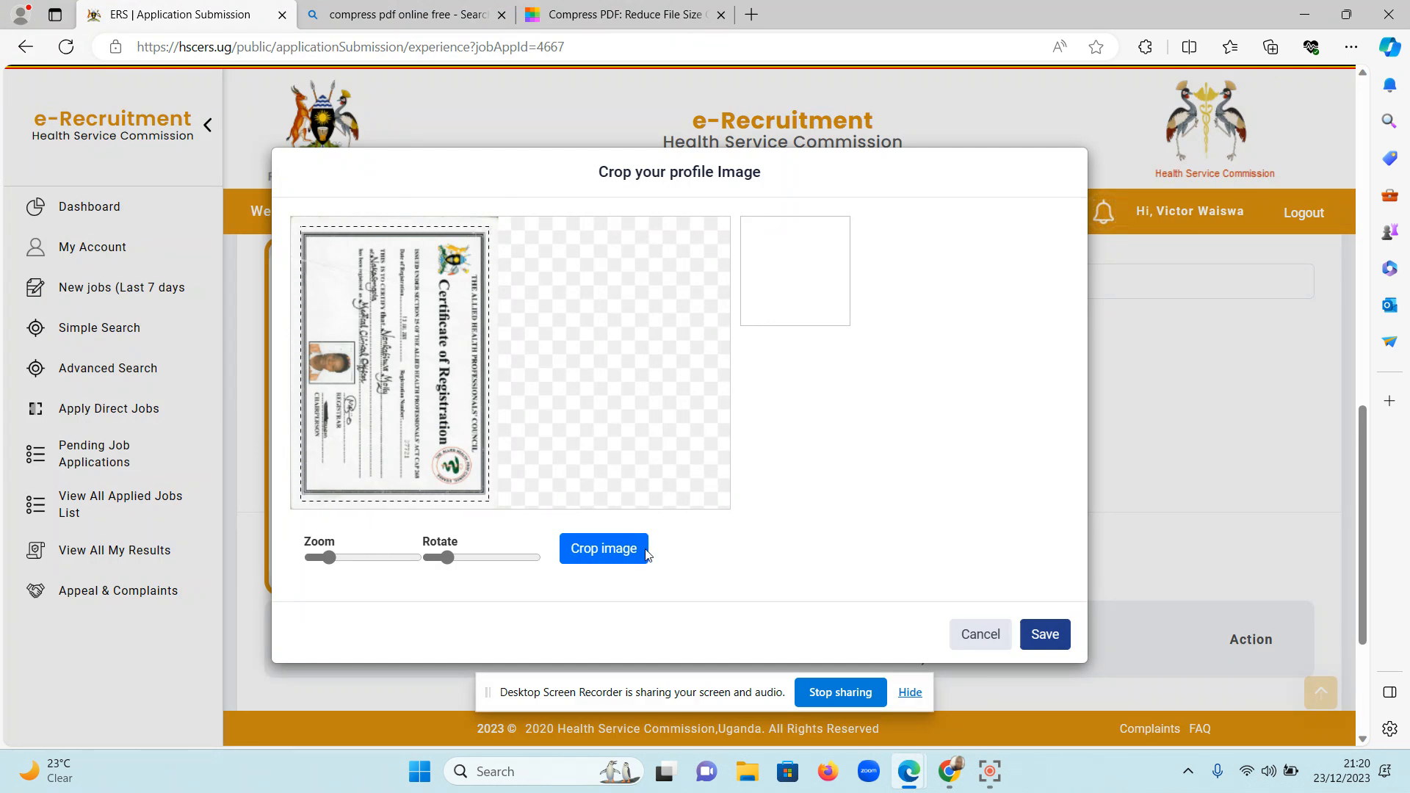
{"action": "left_click", "coordinate": [588, 557]}
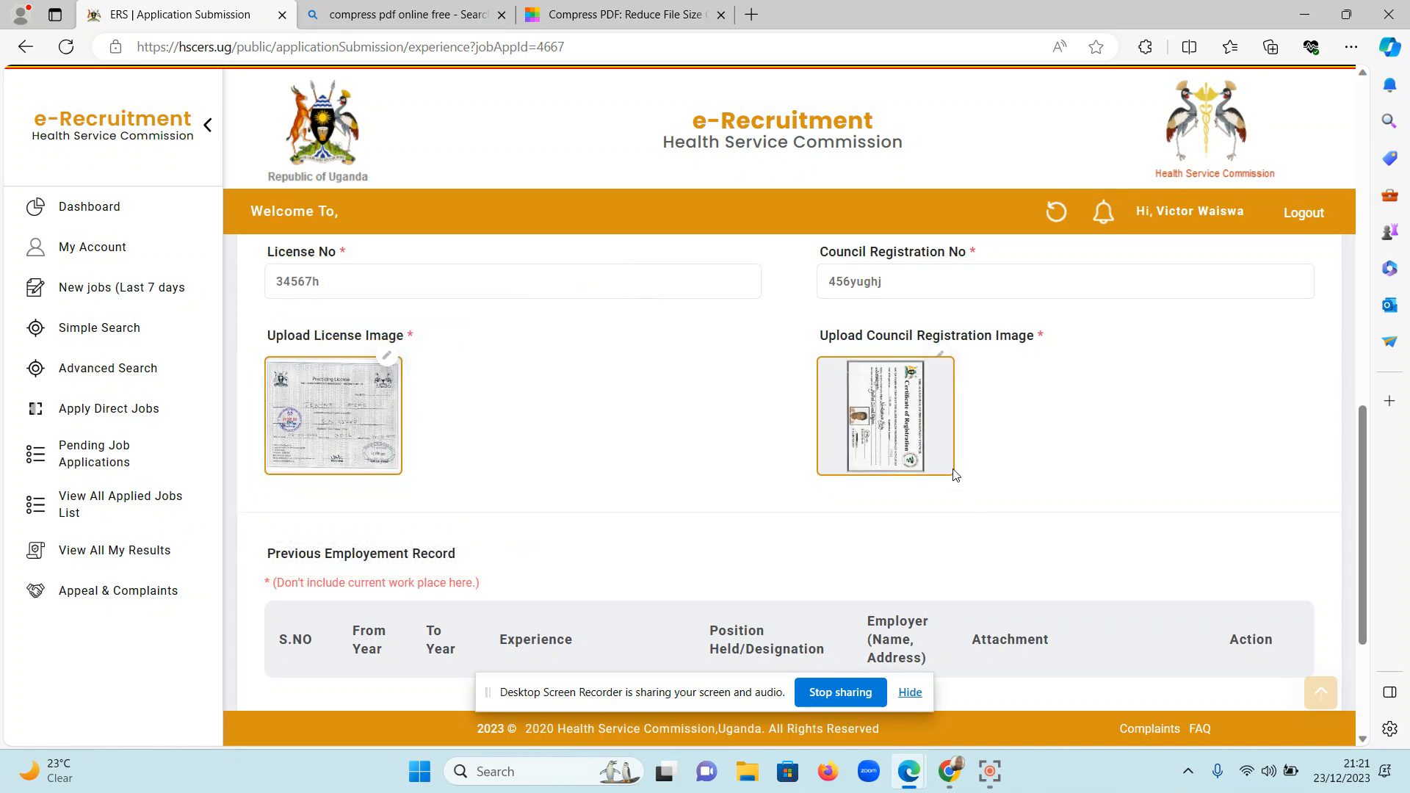
Save the Experience section and review the Other Info form down to the reference persons.
{"action": "mouse_move", "coordinate": [889, 459]}
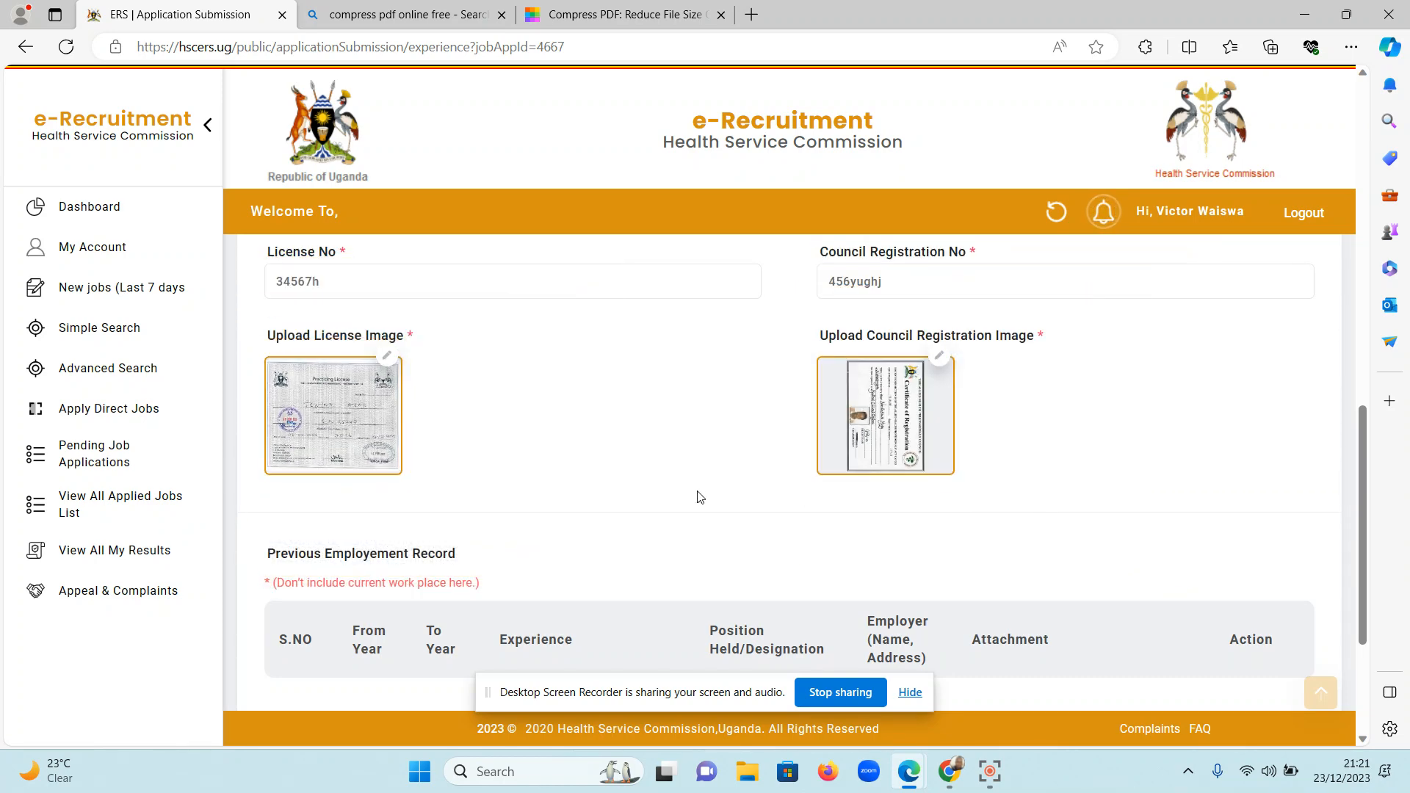
{"action": "scroll", "coordinate": [697, 492], "scroll_direction": "down", "scroll_amount": 3}
{"action": "left_click", "coordinate": [1170, 648]}
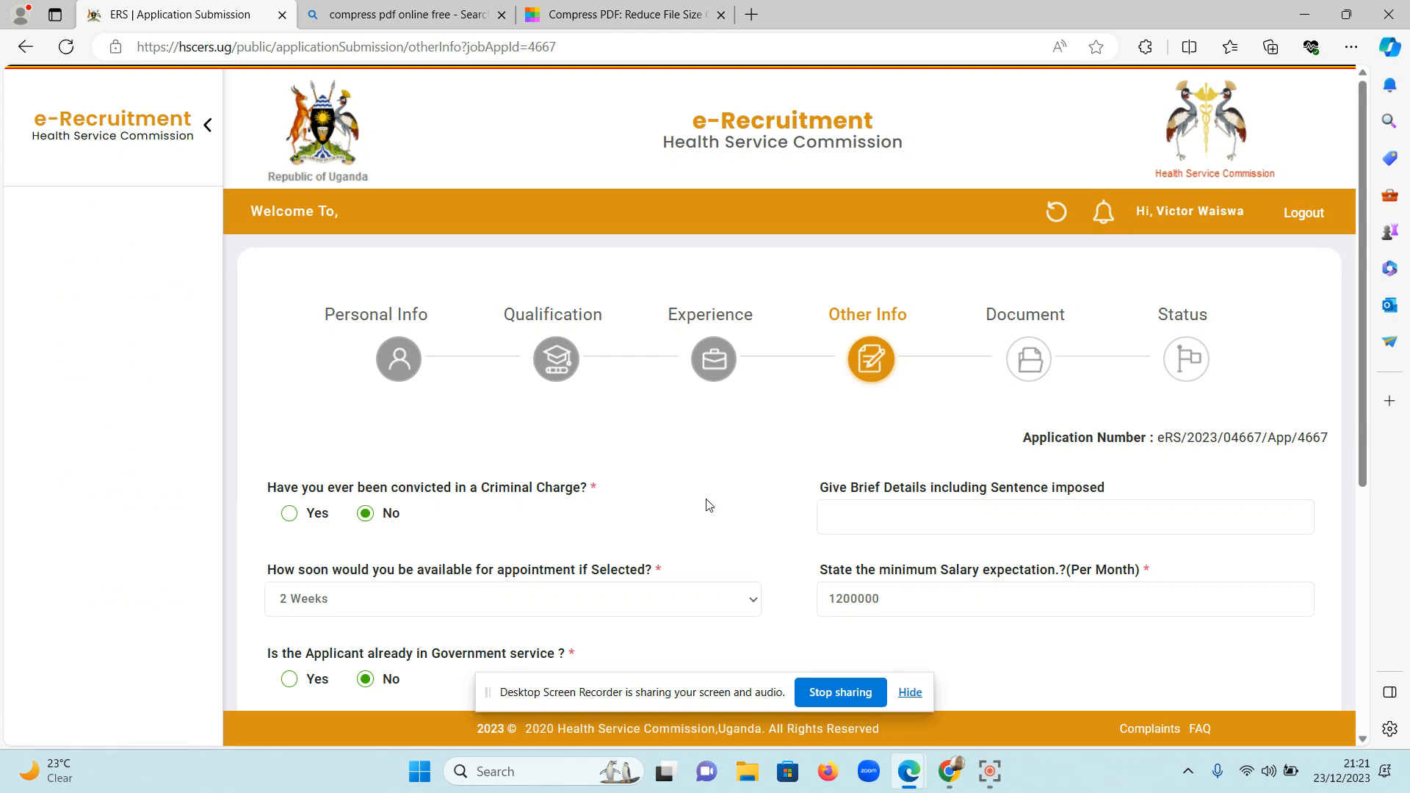
{"action": "scroll", "coordinate": [706, 503], "scroll_direction": "down", "scroll_amount": 5}
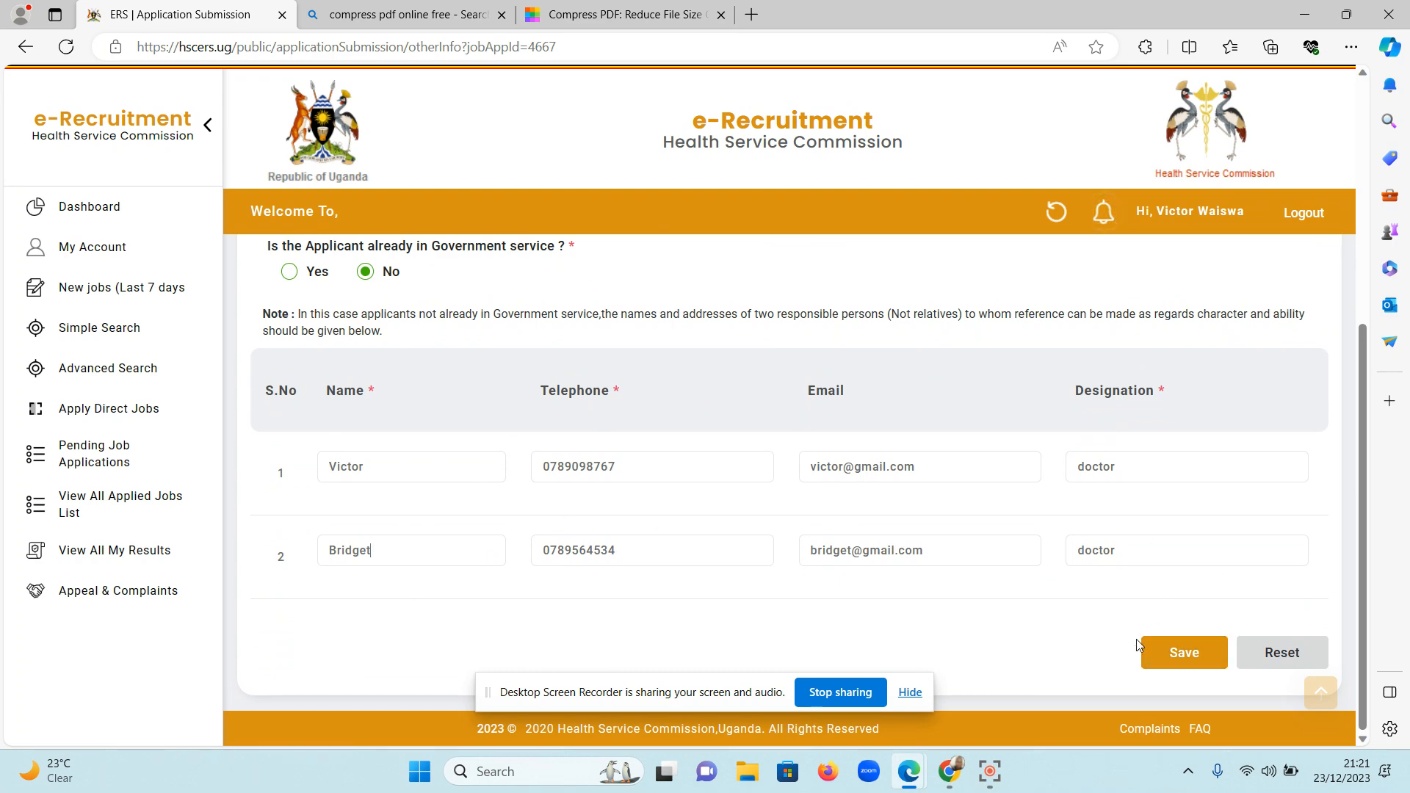
Save the Other Info section and remove the Bachelors certificate "ODETA.pdf" from the application's document list.
{"action": "left_click", "coordinate": [1170, 651]}
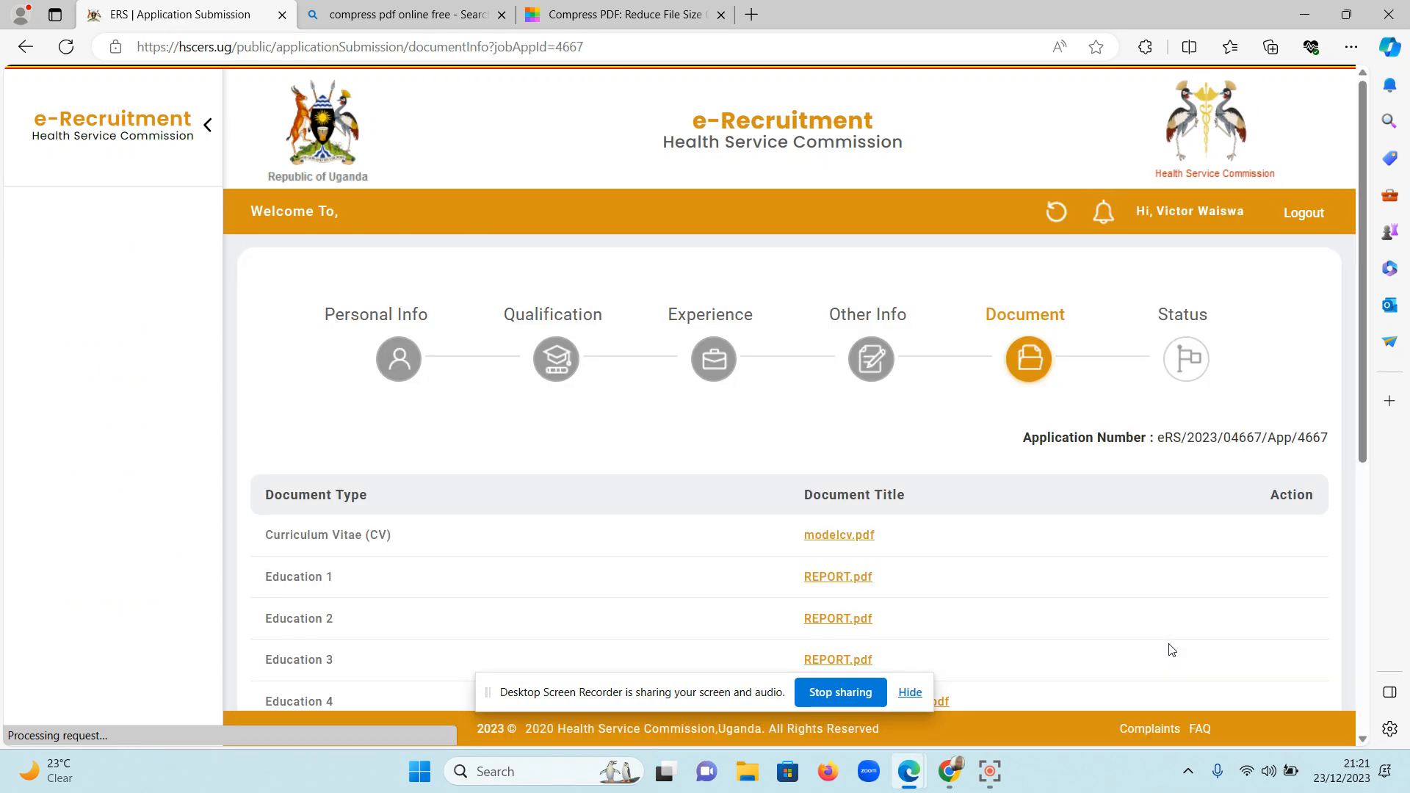
{"action": "scroll", "coordinate": [1170, 650], "scroll_direction": "down", "scroll_amount": 6}
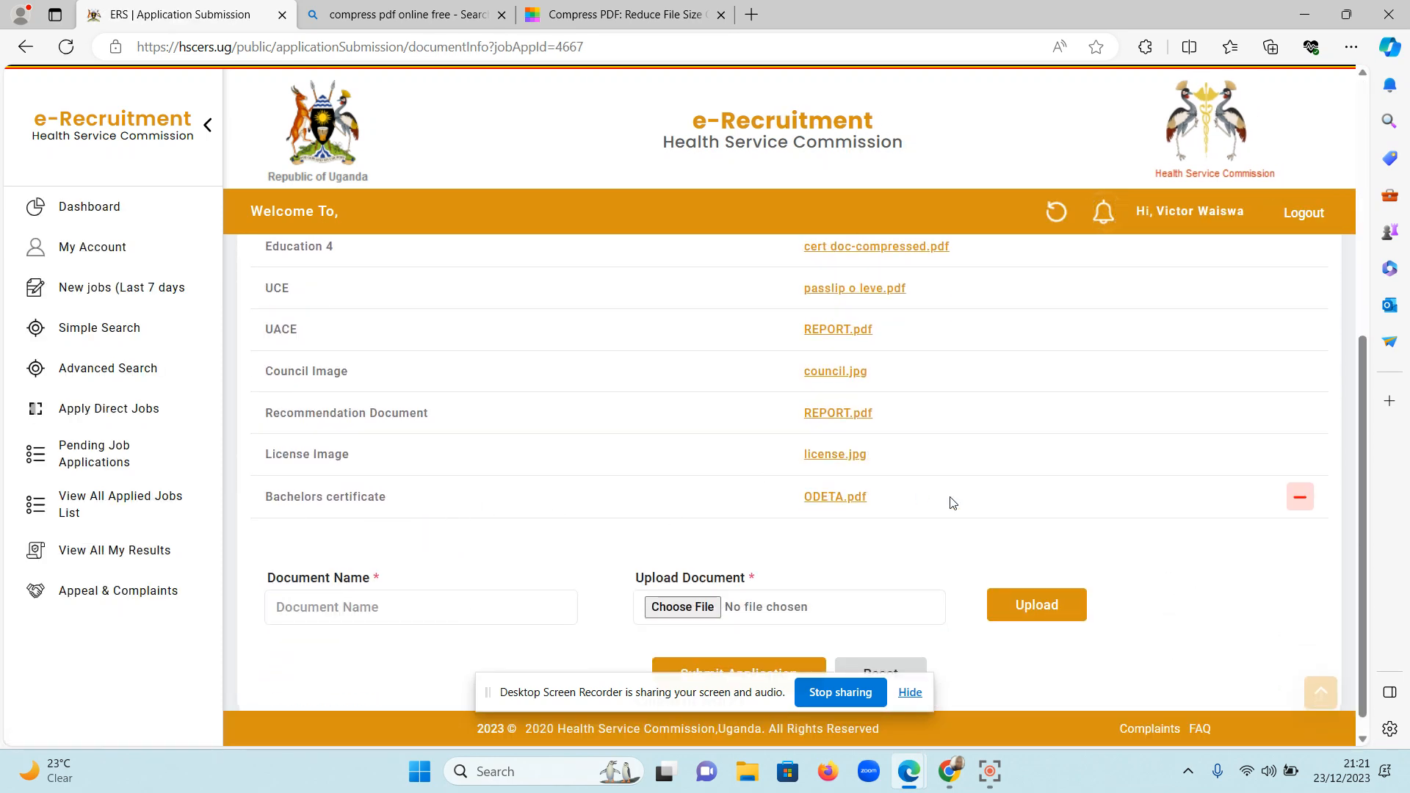
{"action": "left_click", "coordinate": [1299, 502]}
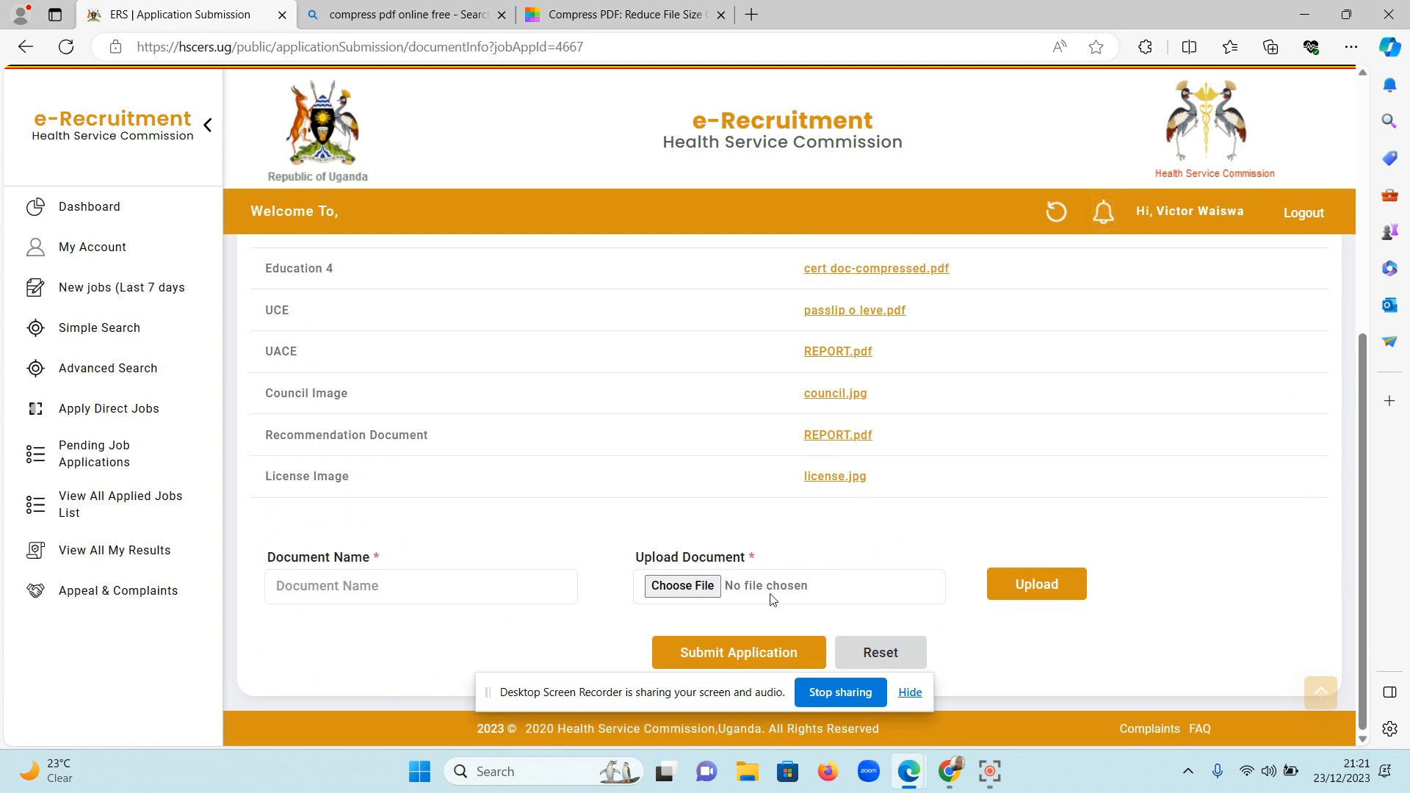
Submit the updated application and open its printable version from the Status page.
{"action": "left_click", "coordinate": [727, 651]}
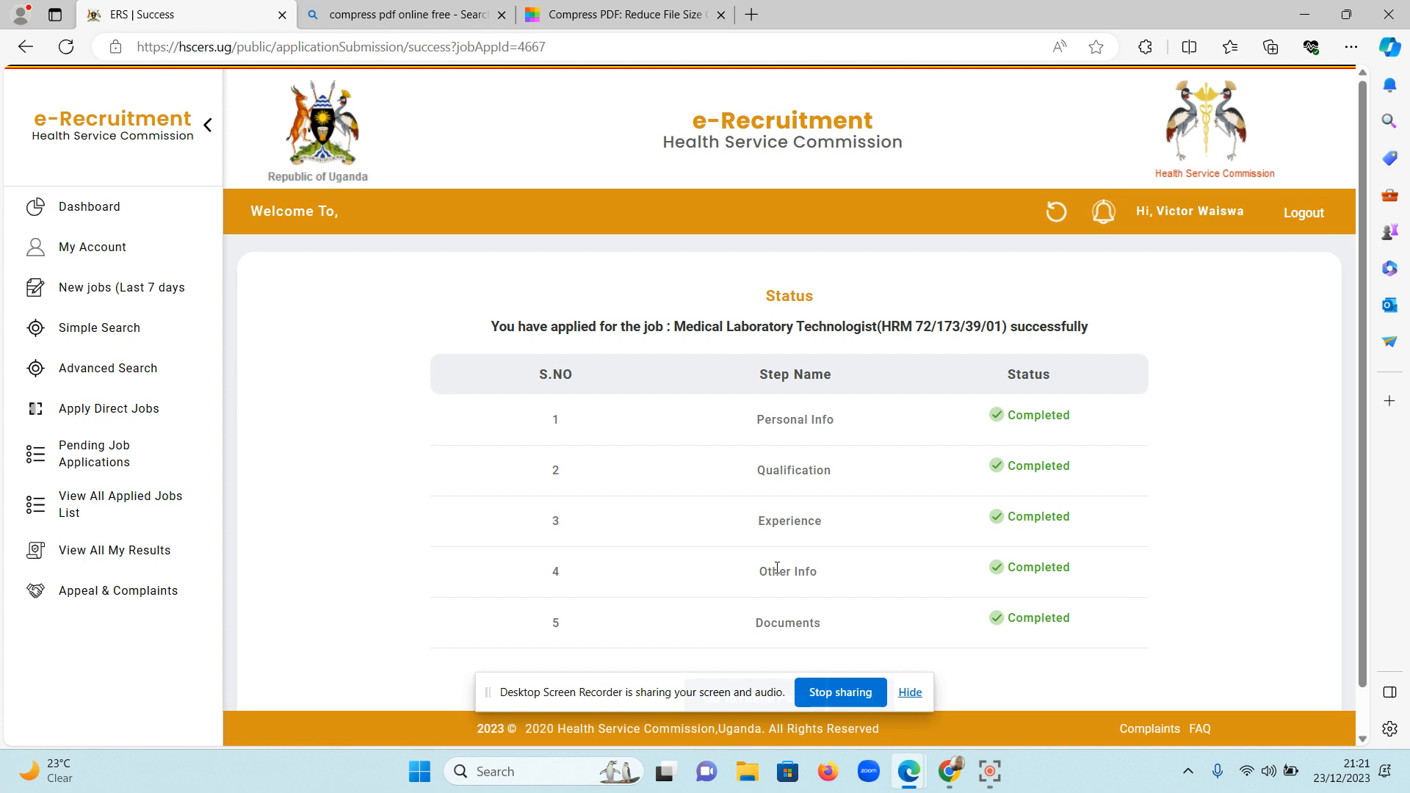
{"action": "scroll", "coordinate": [835, 536], "scroll_direction": "down", "scroll_amount": 1}
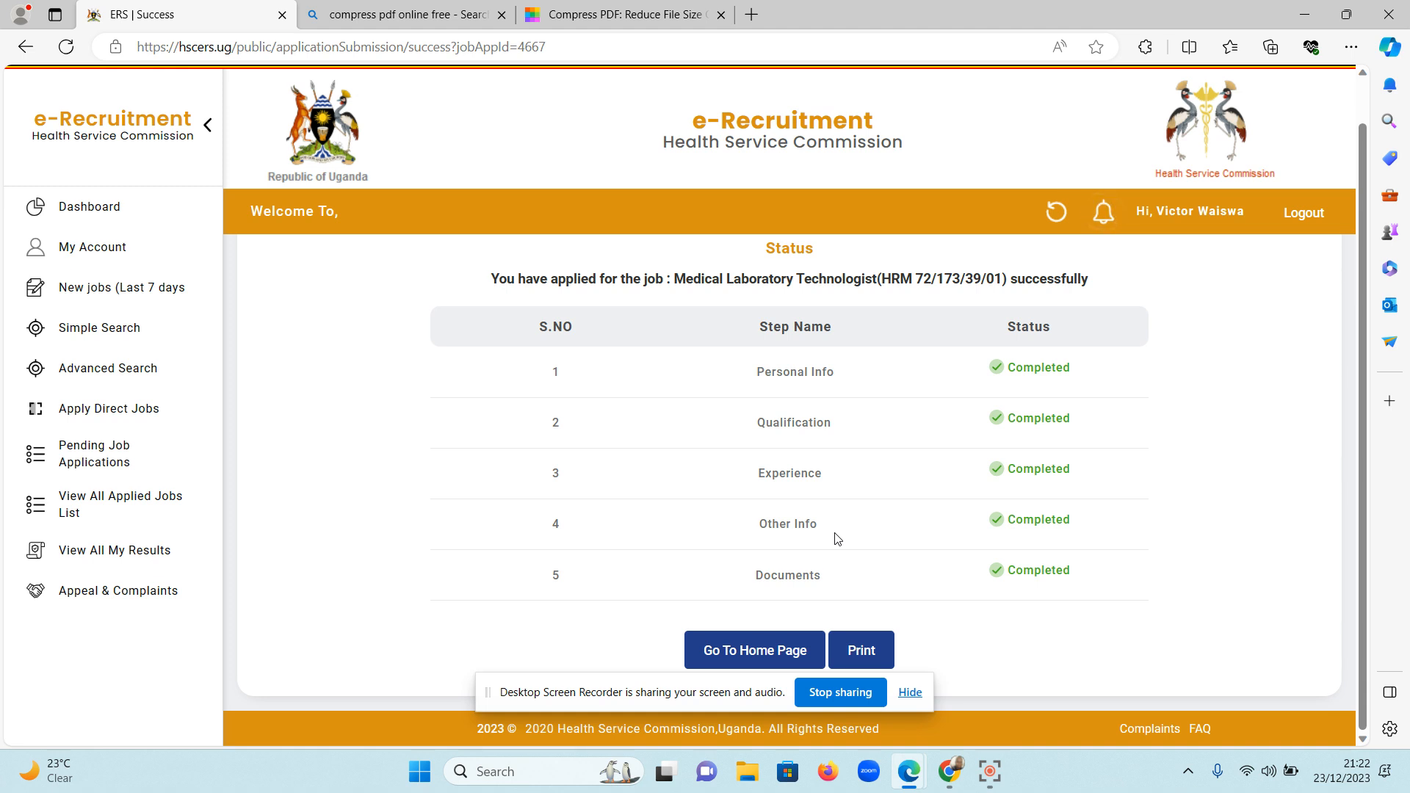
{"action": "left_click", "coordinate": [860, 650]}
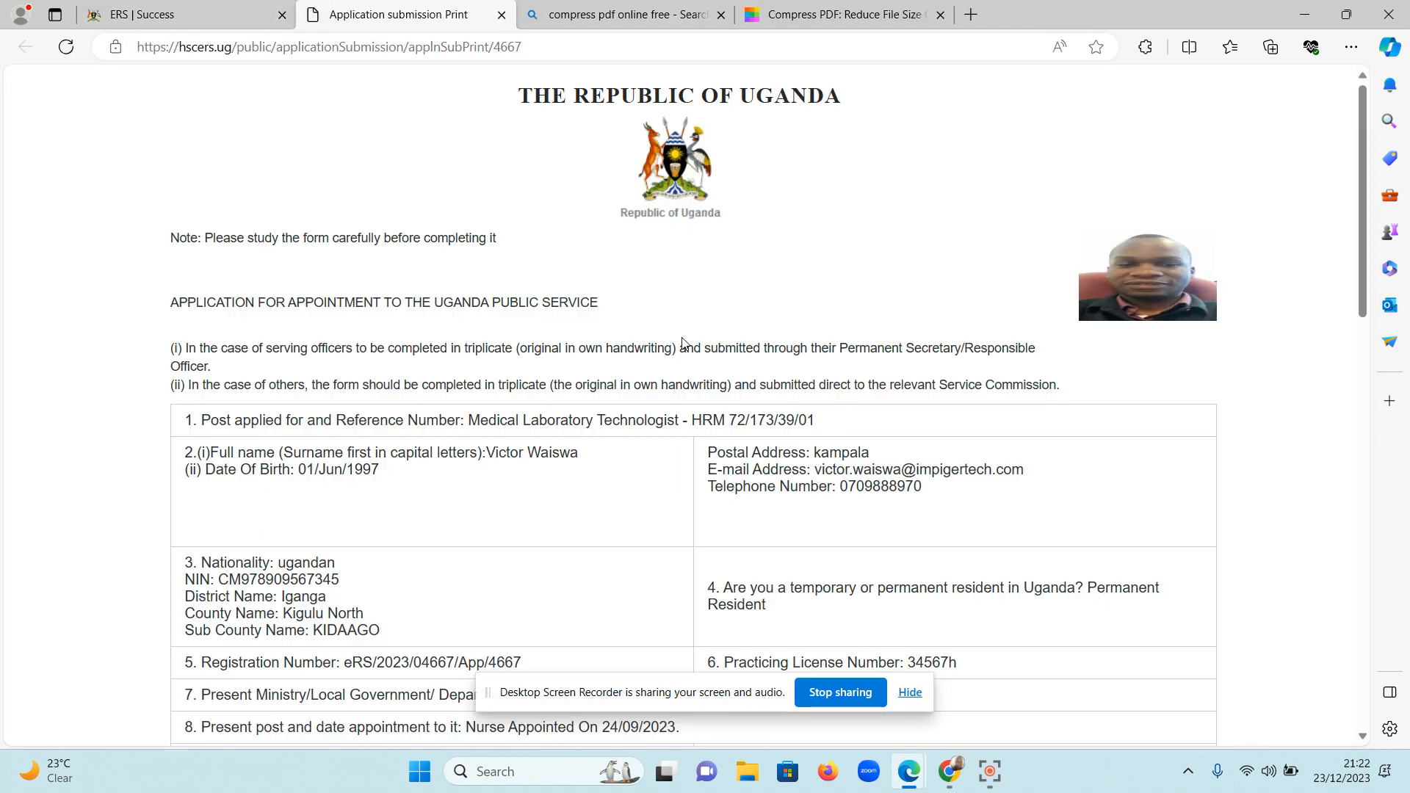
Review the printable application form, checking the personal details, schools attended, UCE and UACE subject grades and employment record.
{"action": "scroll", "coordinate": [683, 343], "scroll_direction": "down", "scroll_amount": 12}
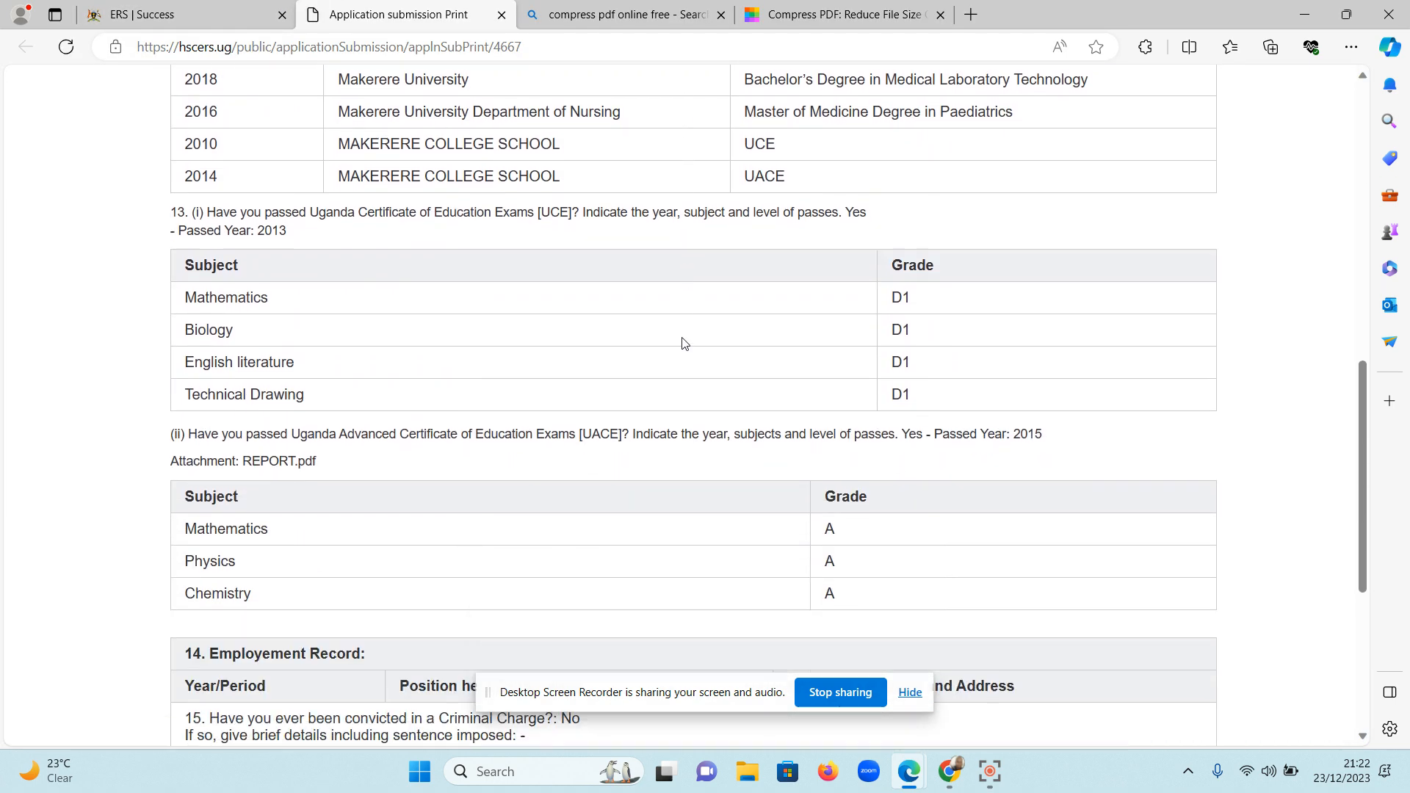
{"action": "scroll", "coordinate": [683, 343], "scroll_direction": "down", "scroll_amount": 5}
{"action": "scroll", "coordinate": [682, 343], "scroll_direction": "up", "scroll_amount": 7}
{"action": "scroll", "coordinate": [683, 343], "scroll_direction": "up", "scroll_amount": 1}
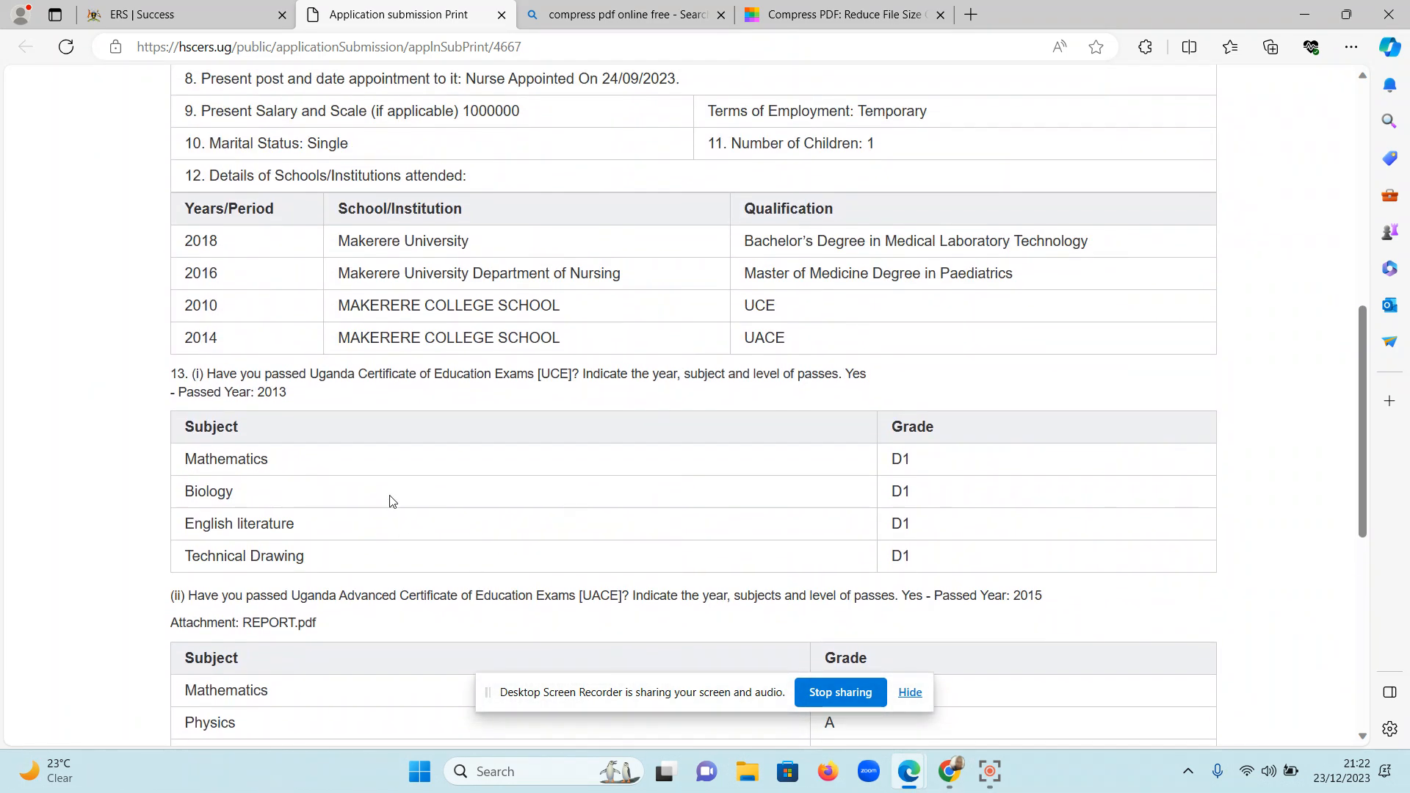
{"action": "scroll", "coordinate": [390, 500], "scroll_direction": "down", "scroll_amount": 2}
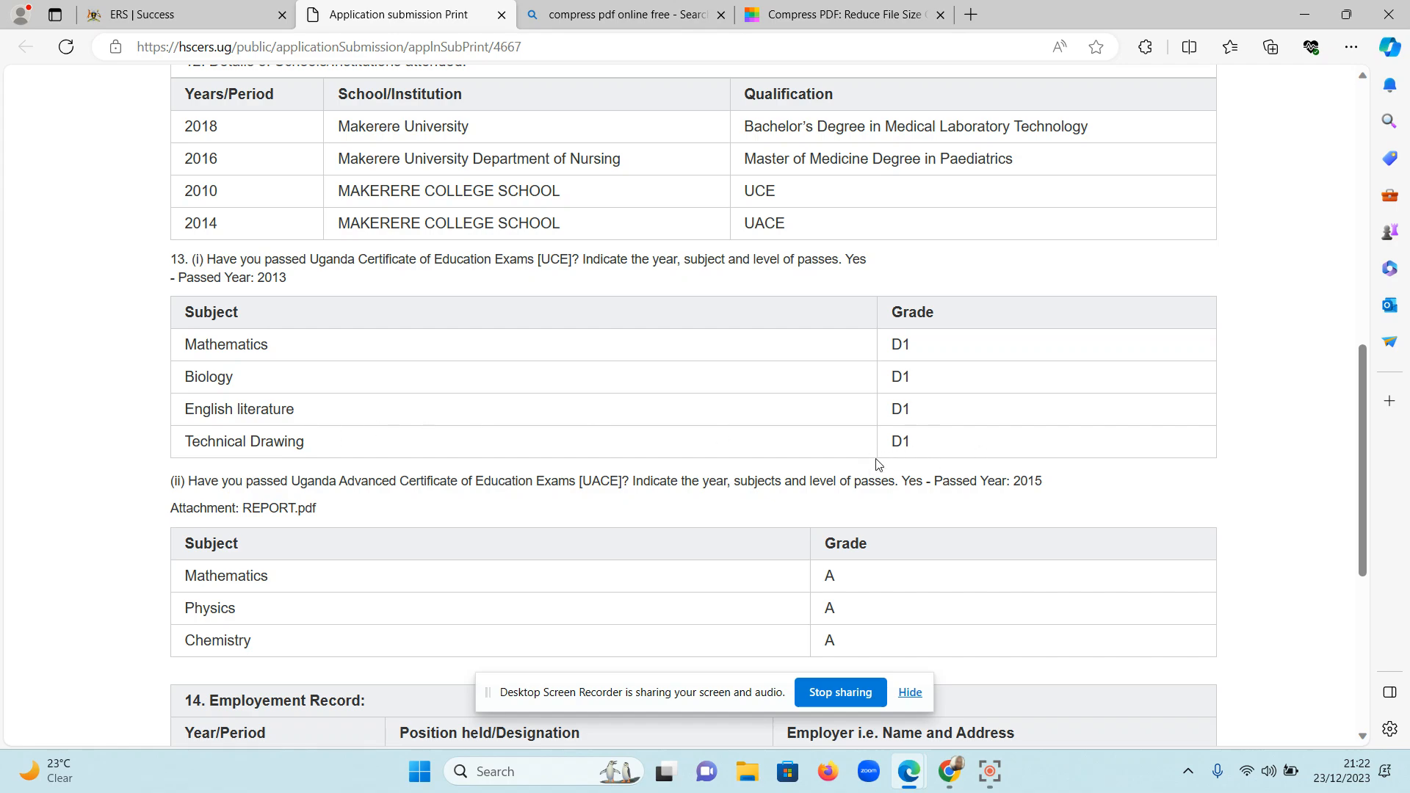
{"action": "scroll", "coordinate": [691, 426], "scroll_direction": "up", "scroll_amount": 10}
{"action": "scroll", "coordinate": [690, 426], "scroll_direction": "down", "scroll_amount": 13}
{"action": "scroll", "coordinate": [690, 426], "scroll_direction": "up", "scroll_amount": 15}
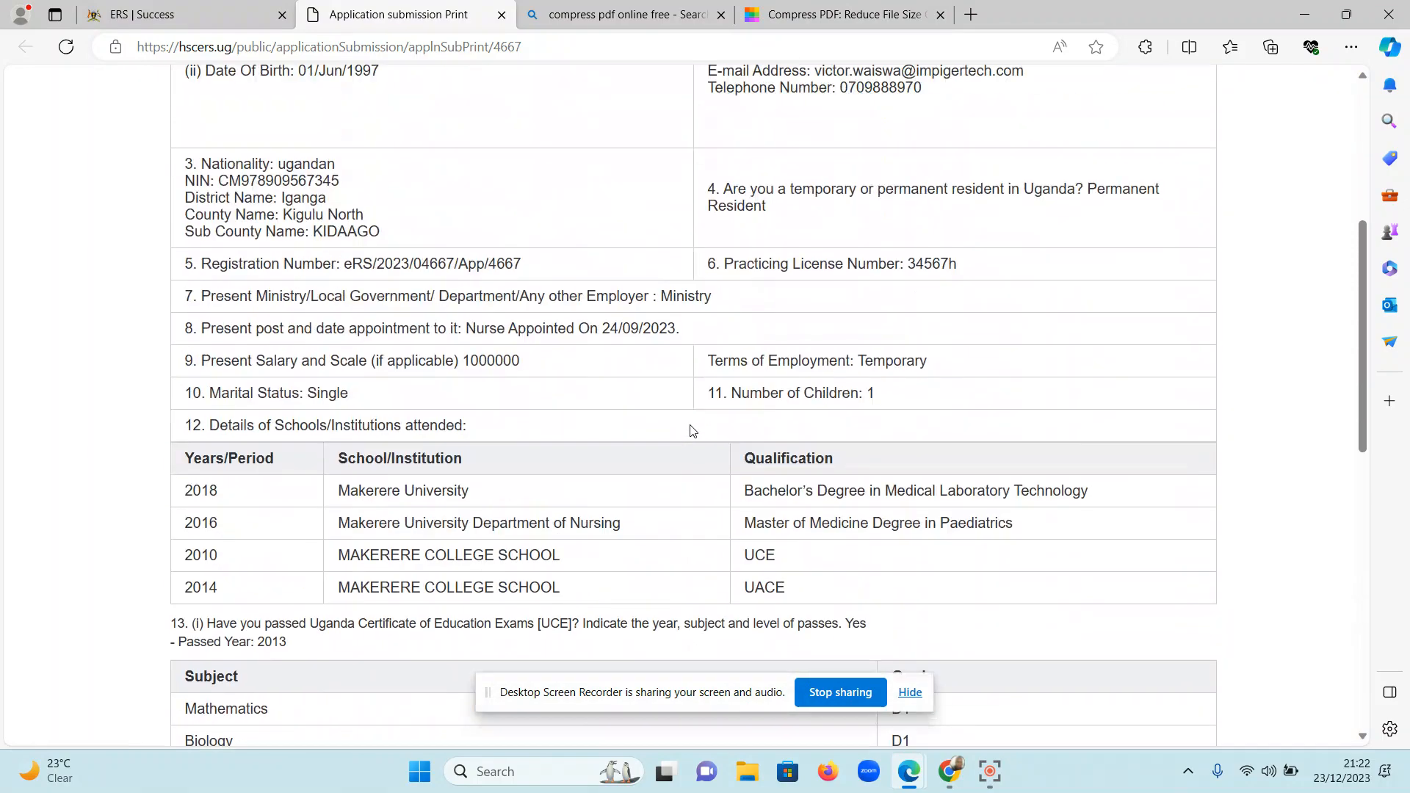